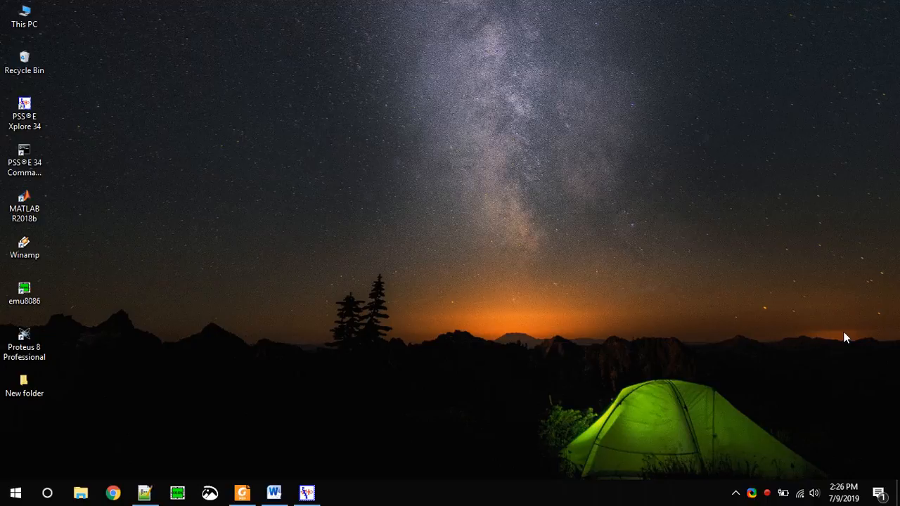
- Launch PSS®E Xplore 34 in a maximized window and open SA_5MC.sav from New folder on the Desktop
double_click(24, 129)
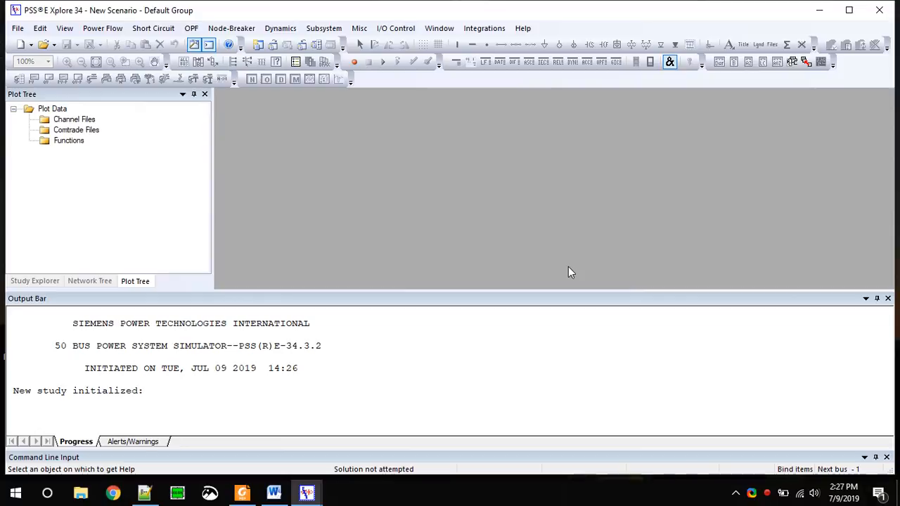
click(849, 10)
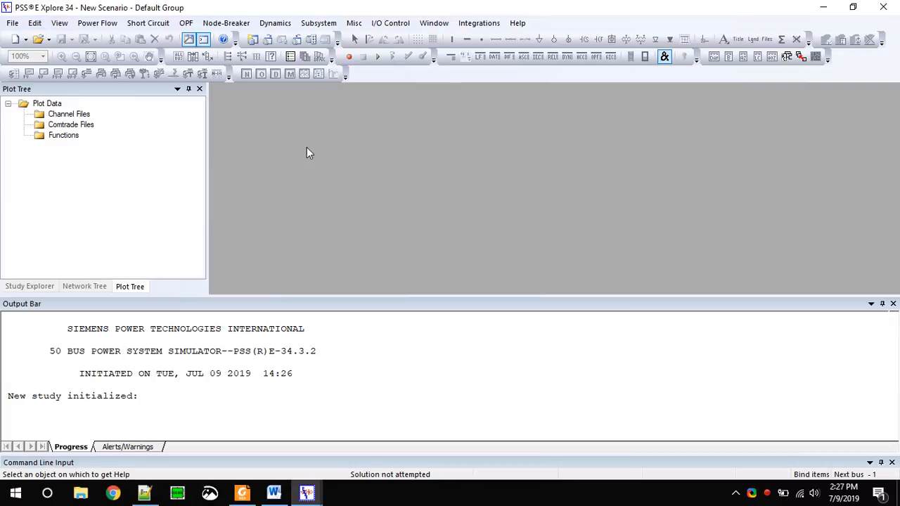
click(38, 38)
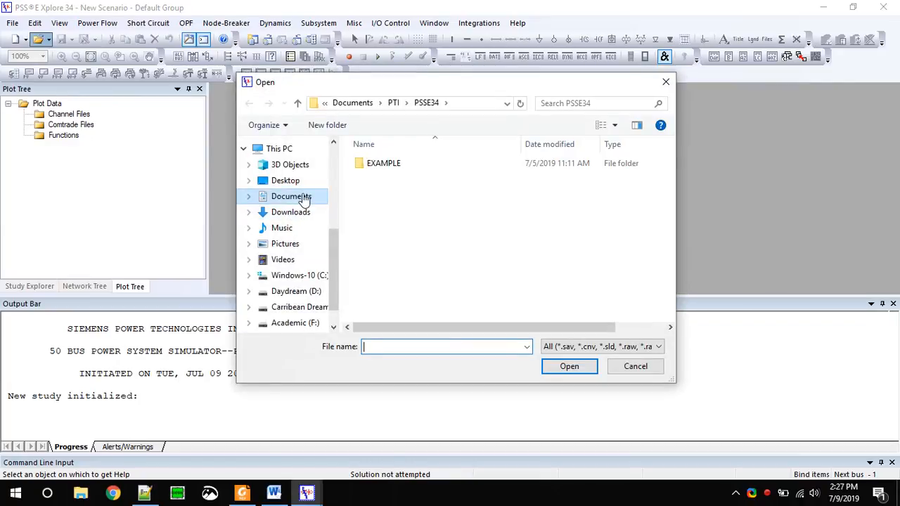
click(284, 181)
double_click(383, 163)
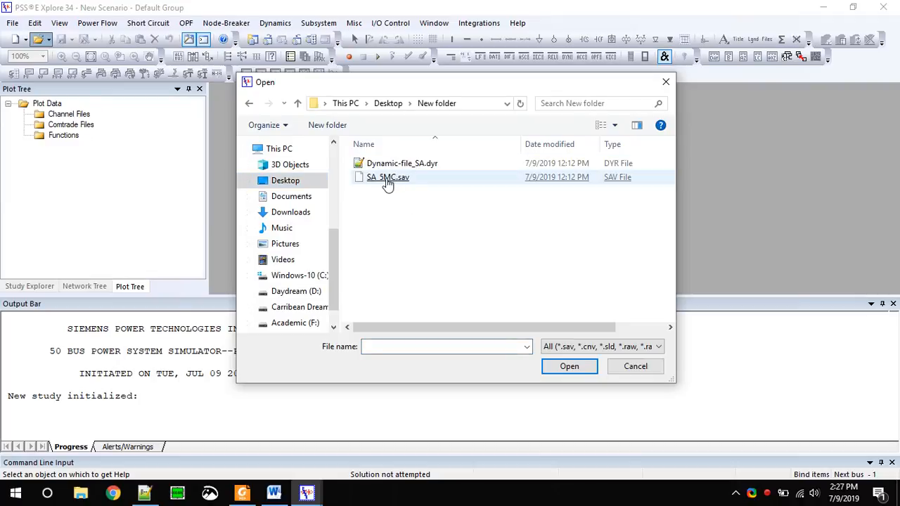
double_click(388, 179)
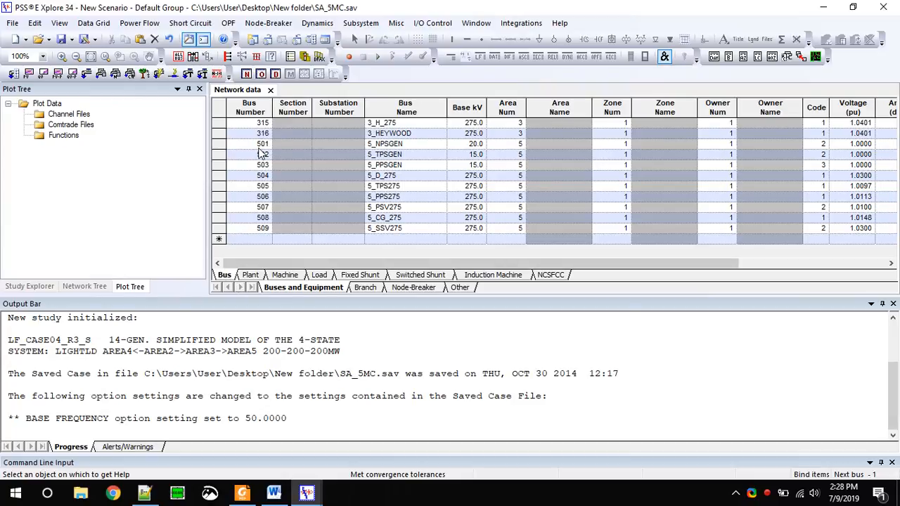
- Examine the bus numbers listed in the bus data table of the case
drag(262, 228, 264, 131)
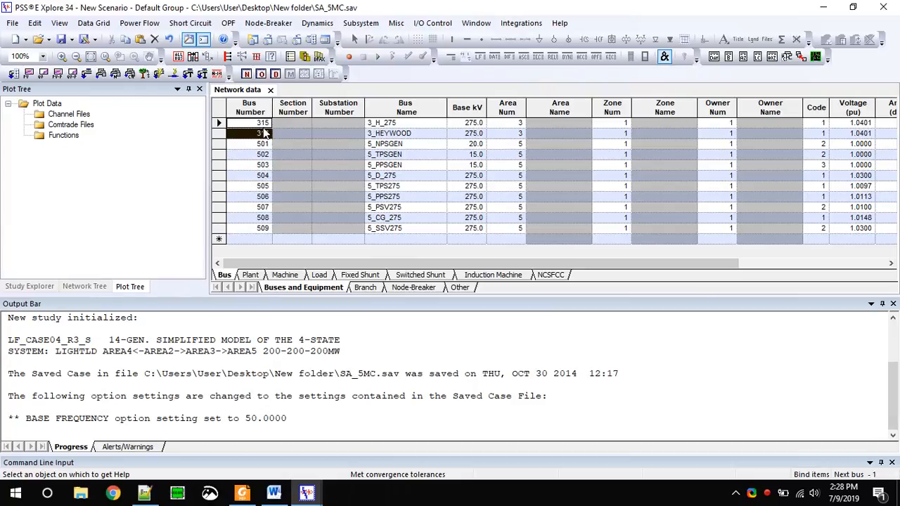
click(329, 155)
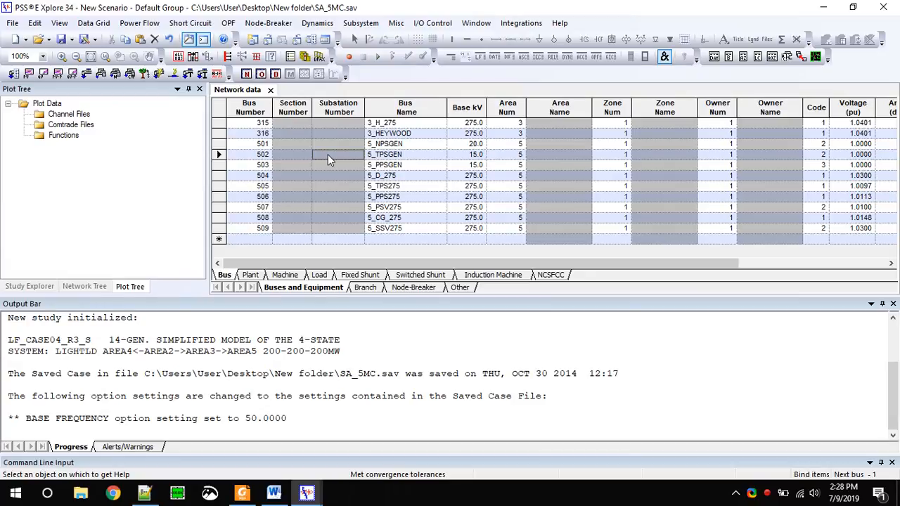
- Open South Aus region map.png from the Simplified 14-Generator Australian Power System folder on the Academic (F:) drive
click(823, 7)
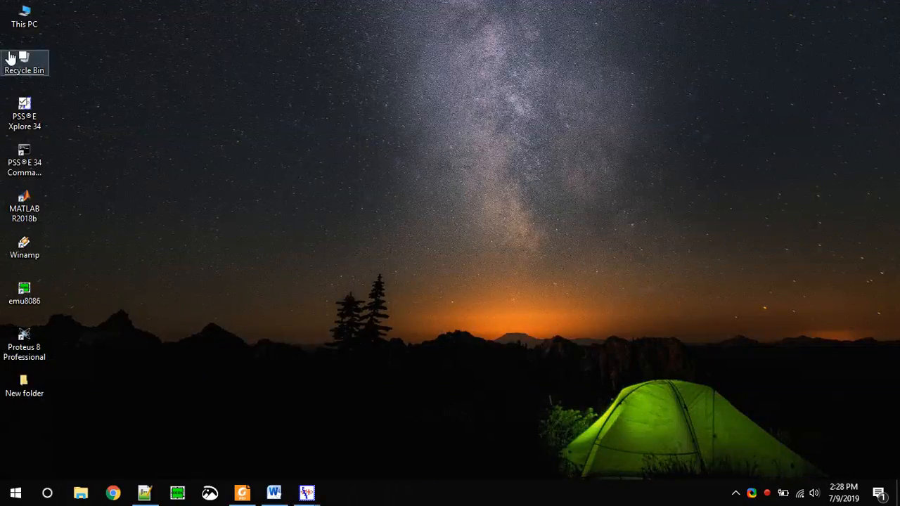
double_click(24, 28)
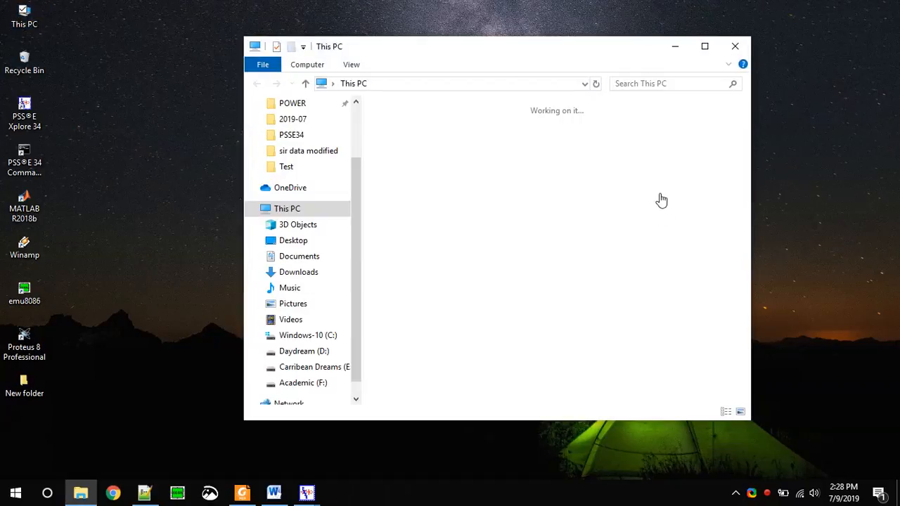
double_click(625, 335)
double_click(408, 124)
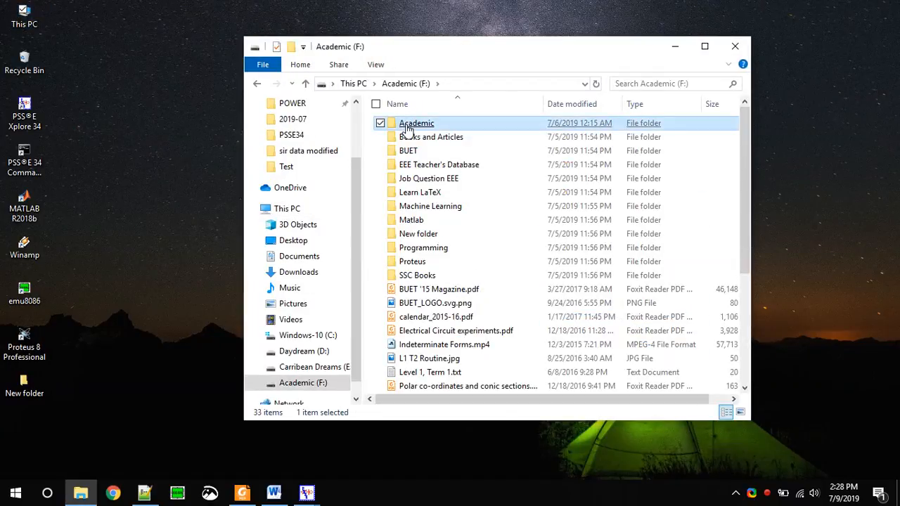
double_click(407, 206)
double_click(413, 152)
key(BackSpace)
key(Down)
key(Return)
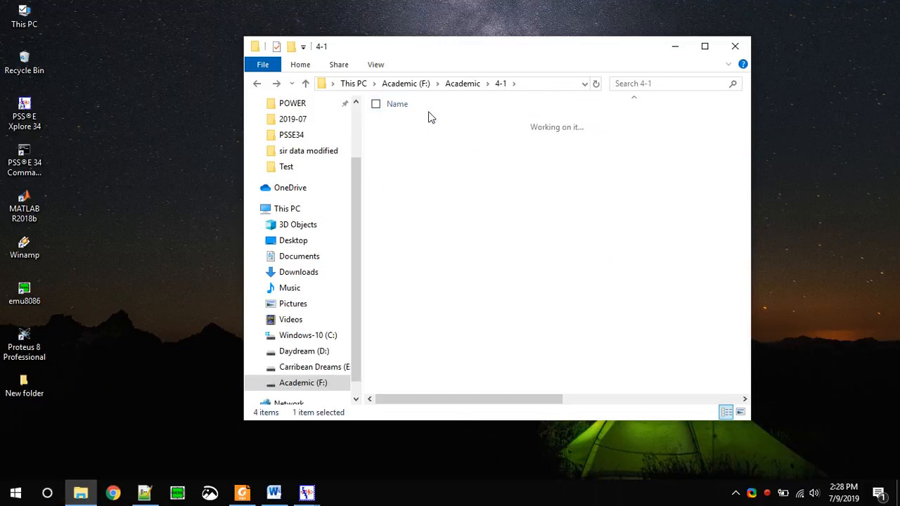
double_click(430, 235)
click(430, 181)
double_click(430, 182)
double_click(424, 316)
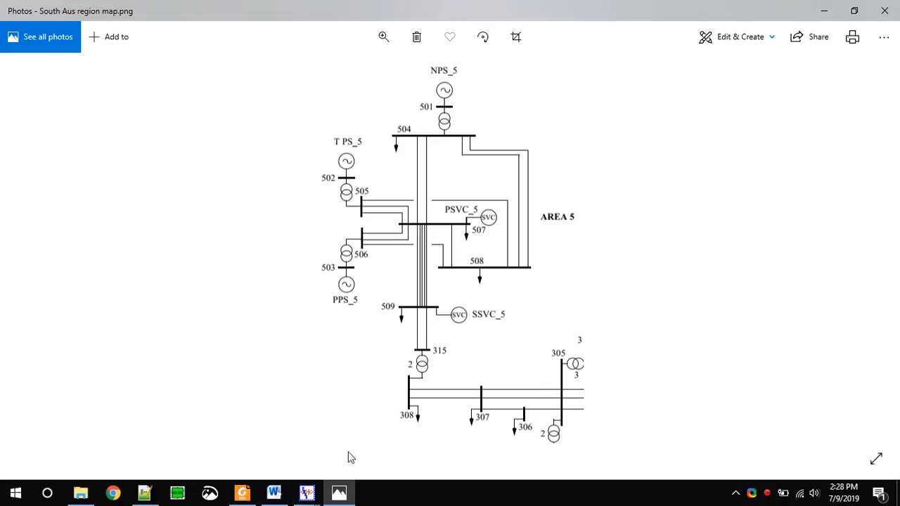
- Return to the PSS®E case and compare buses 315 and 316 in the bus table with the region map
click(314, 497)
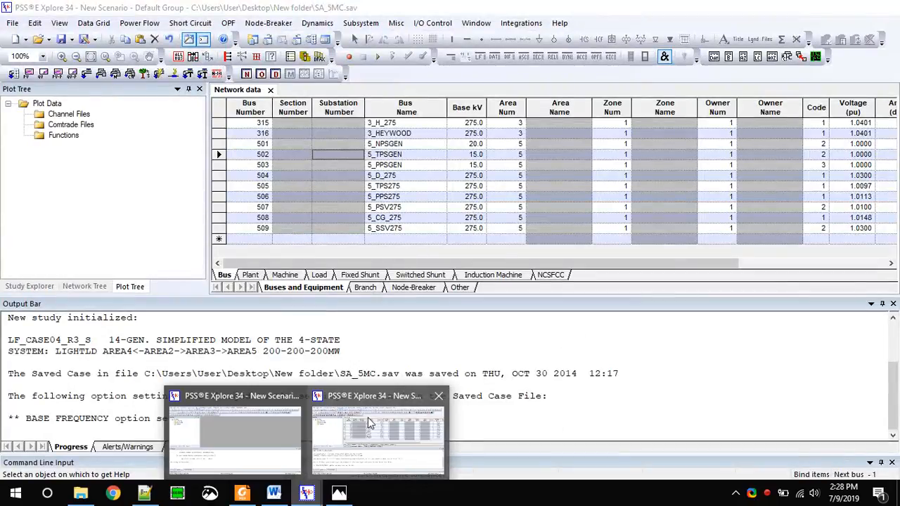
click(368, 417)
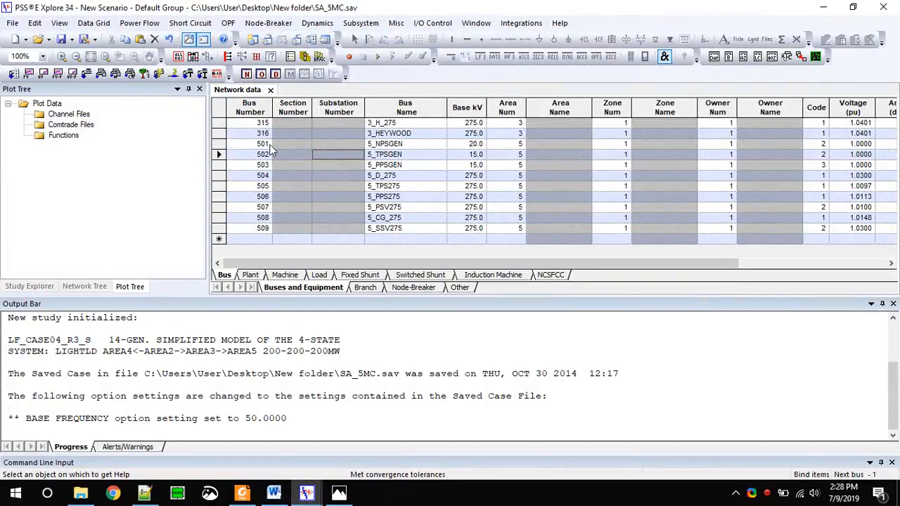
drag(258, 127, 260, 133)
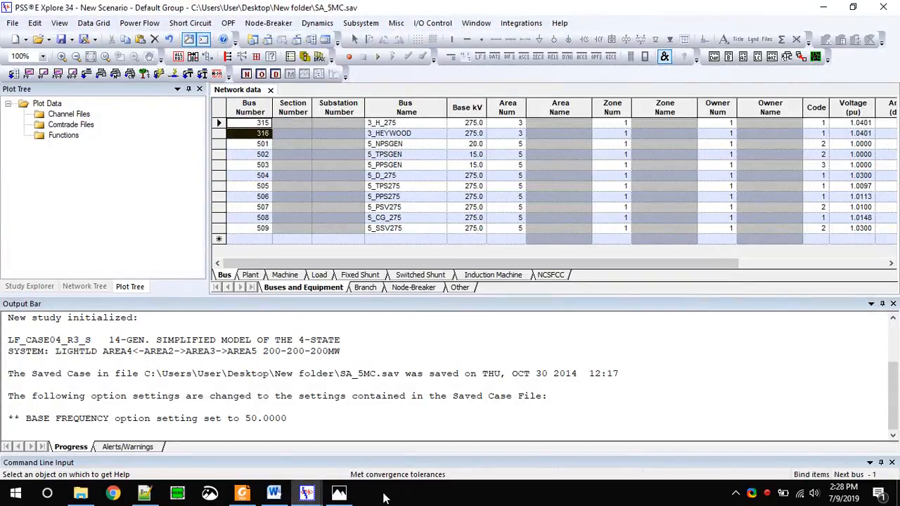
click(339, 494)
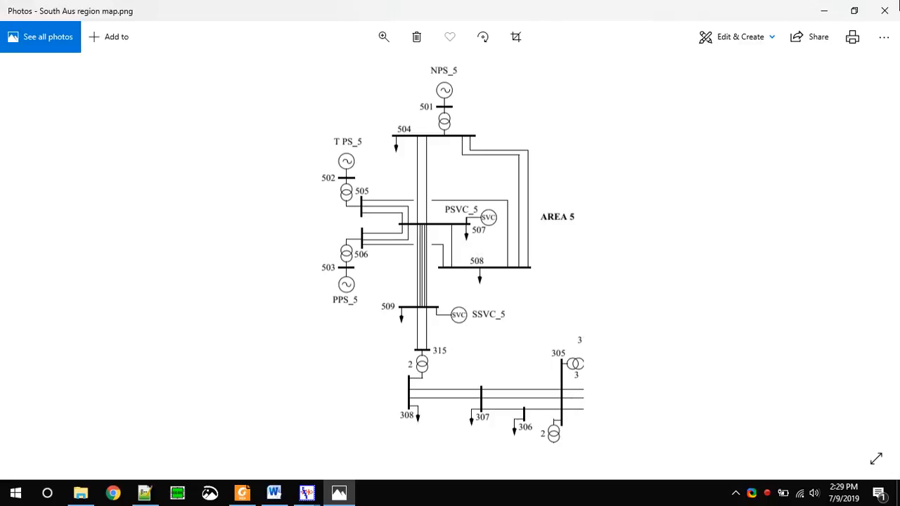
click(826, 6)
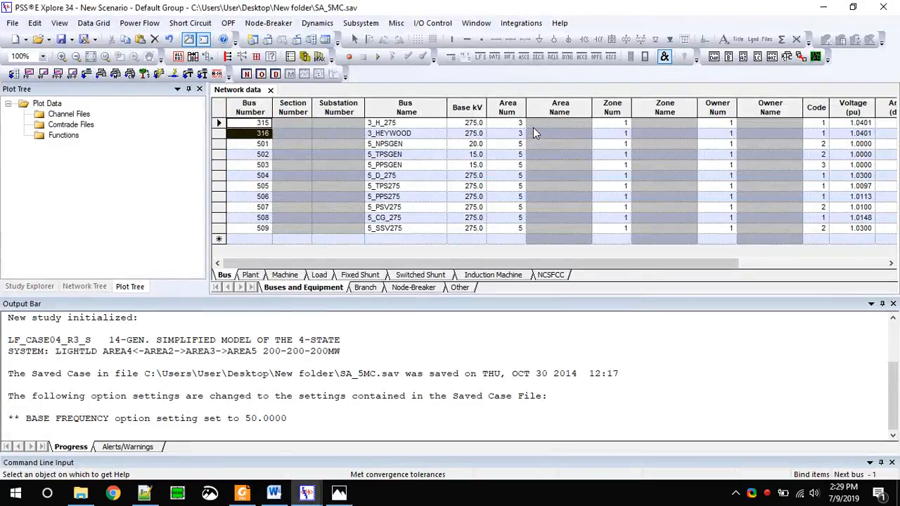
- Check the number and name of bus 316 in the bus table
click(257, 133)
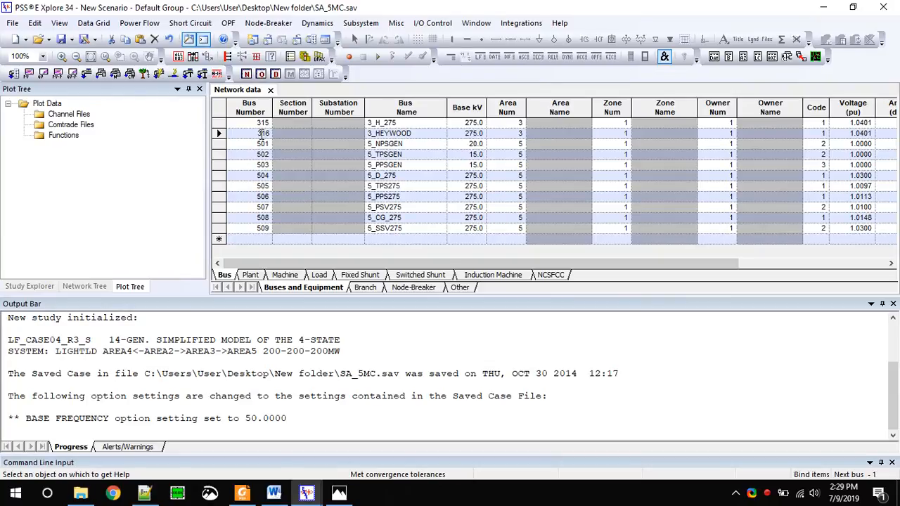
click(288, 135)
double_click(264, 134)
click(383, 135)
- Examine the load data, including the active power load (Pload) of bus 316
click(322, 275)
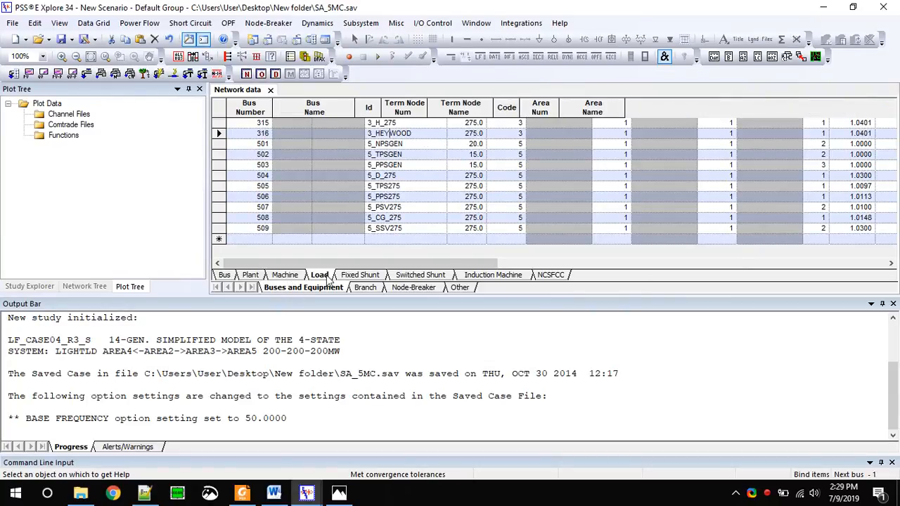
click(258, 123)
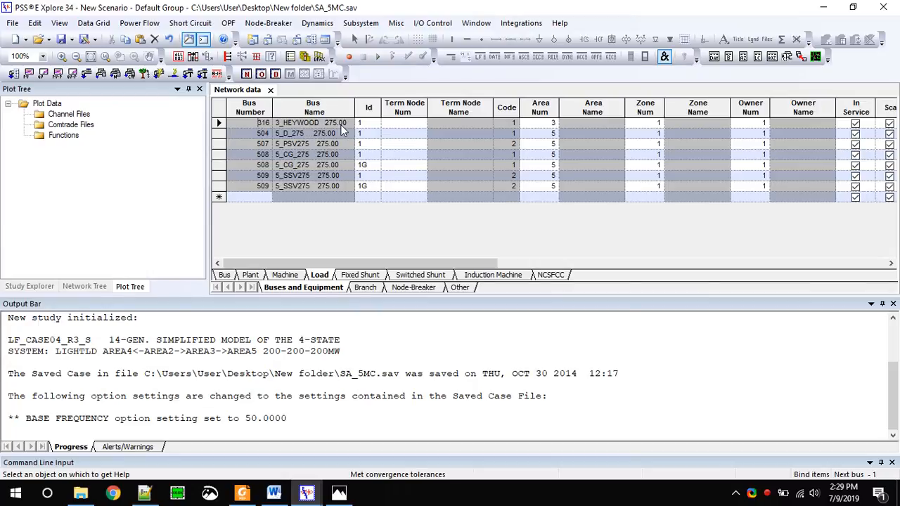
drag(283, 264, 703, 270)
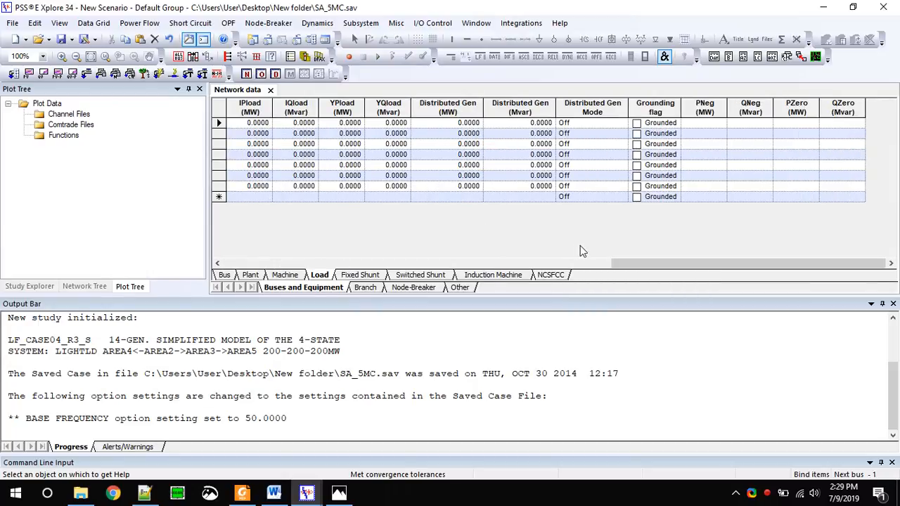
drag(633, 268, 519, 268)
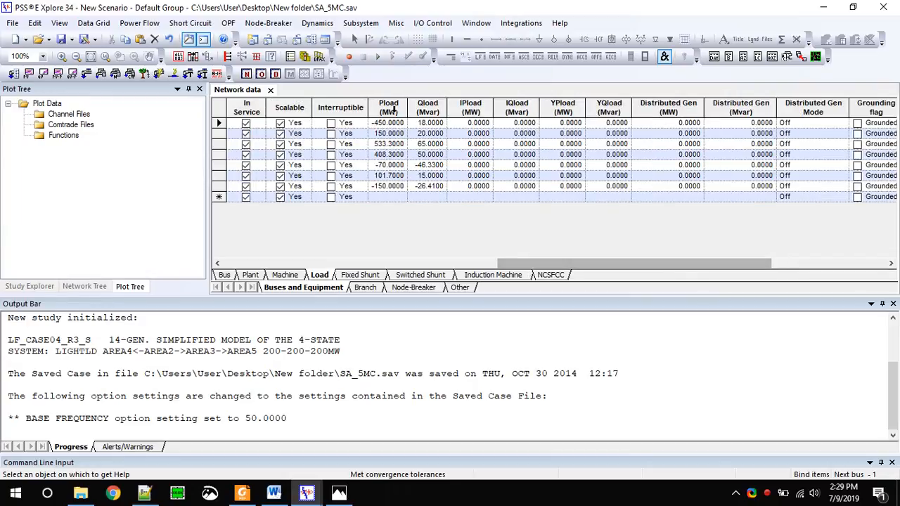
click(385, 125)
drag(617, 264, 265, 267)
click(327, 155)
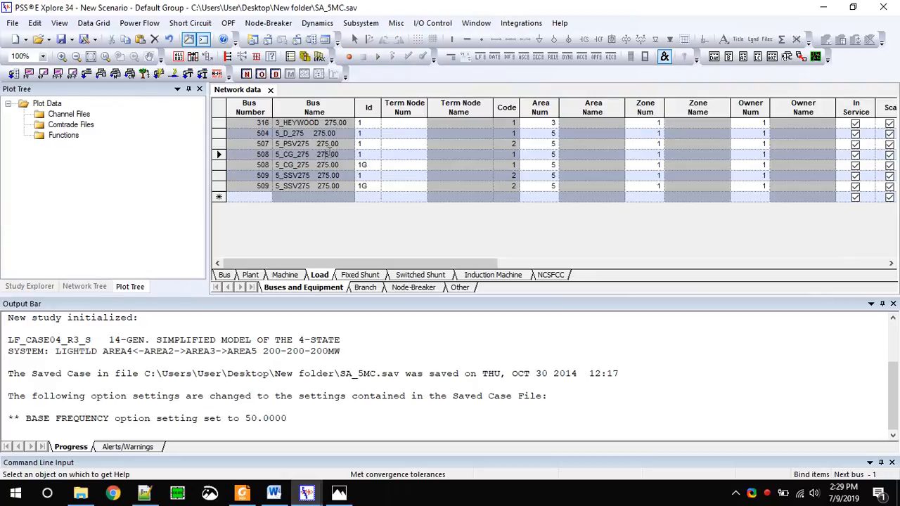
- Review the connection between buses 509 and 315 on the South Australia region map, then return to PSS®E
click(339, 493)
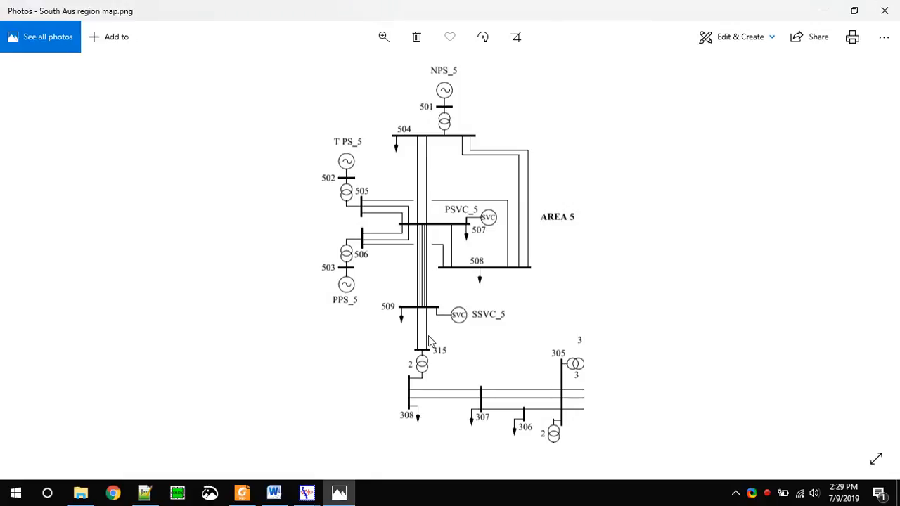
click(418, 322)
click(829, 10)
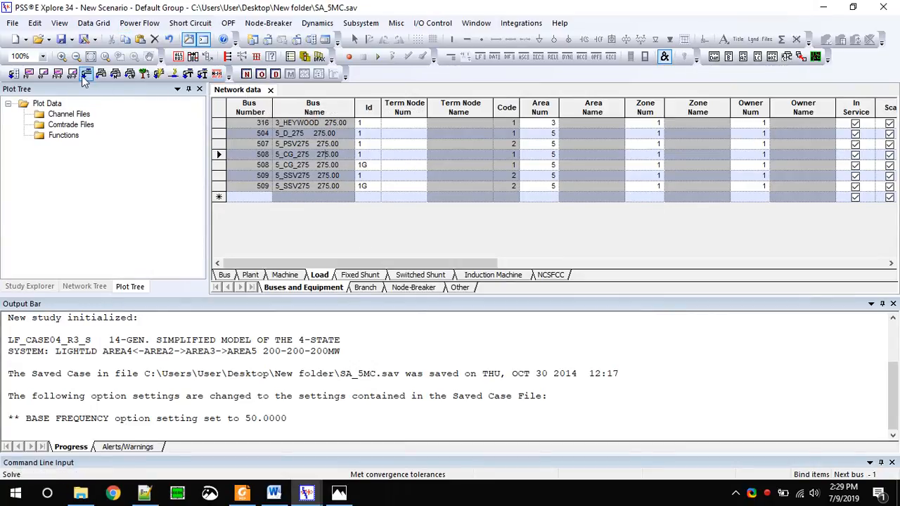
- Solve the power flow with Full Newton-Raphson, no flat start and automatically applied VAR limits, and close the loadflow dialog
click(140, 23)
mouse_move(169, 58)
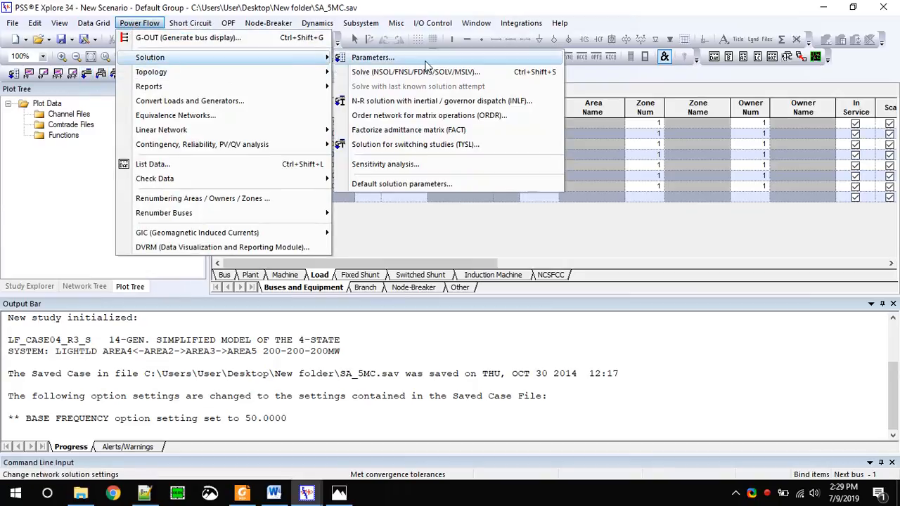
click(426, 24)
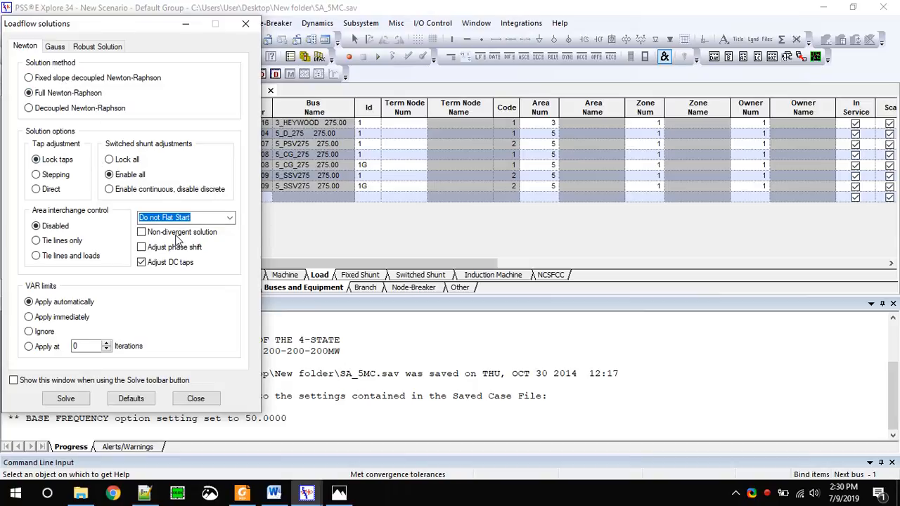
click(230, 218)
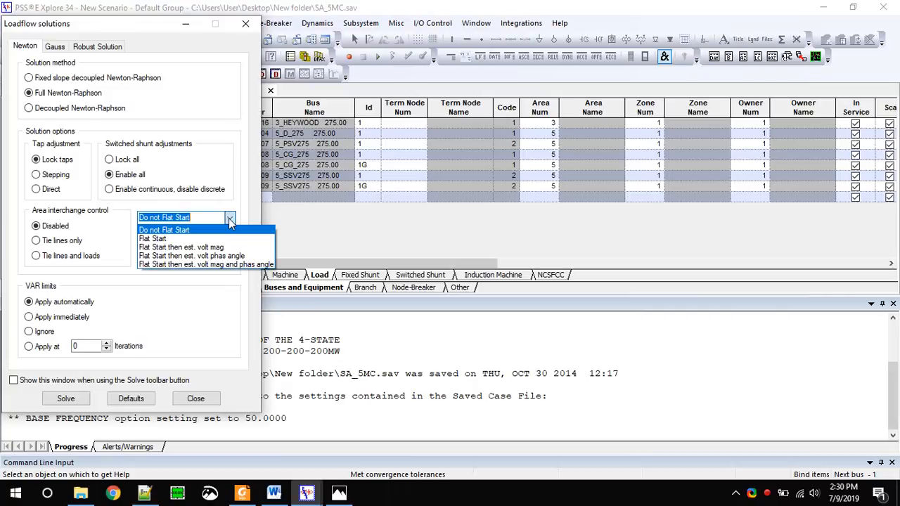
click(230, 220)
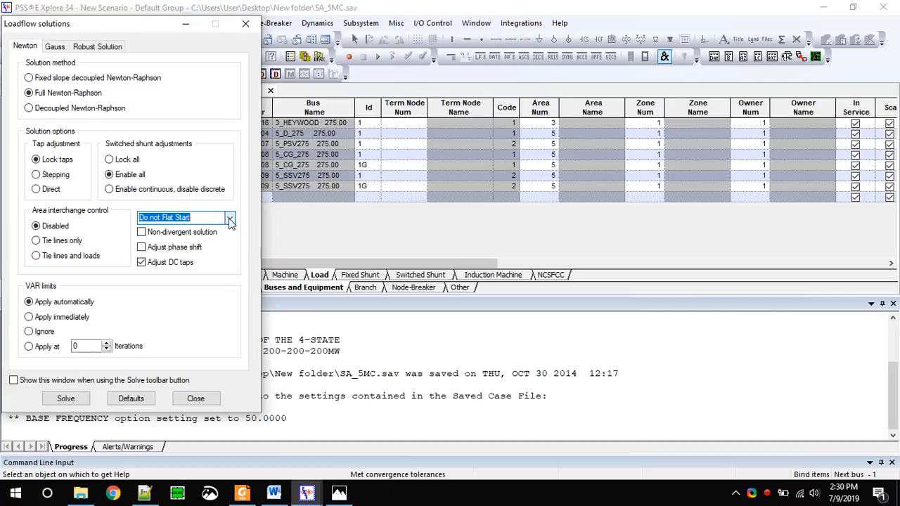
click(64, 307)
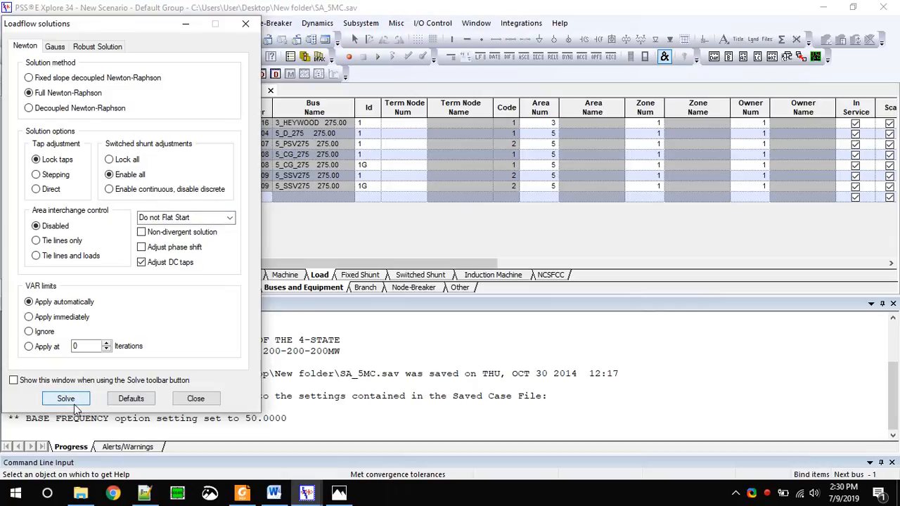
click(65, 399)
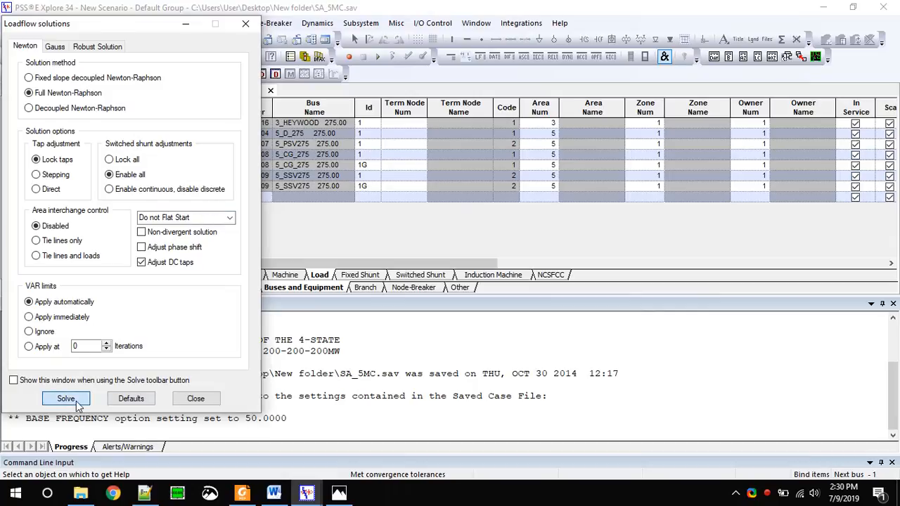
click(197, 403)
key(ctrl)
key(ctrl)
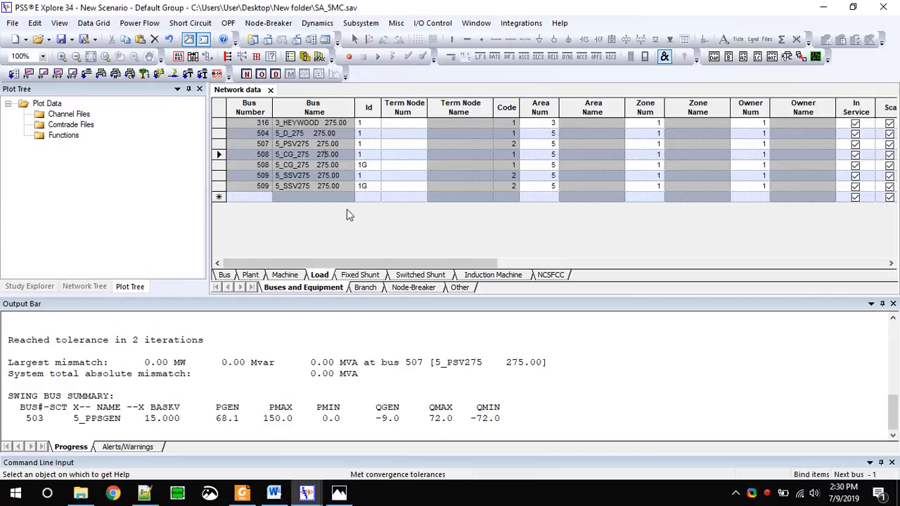
- Examine the power flow report for iterations to tolerance, largest mismatch and swing bus summary, then minimize PSS®E
click(183, 415)
scroll(183, 416, up, 2)
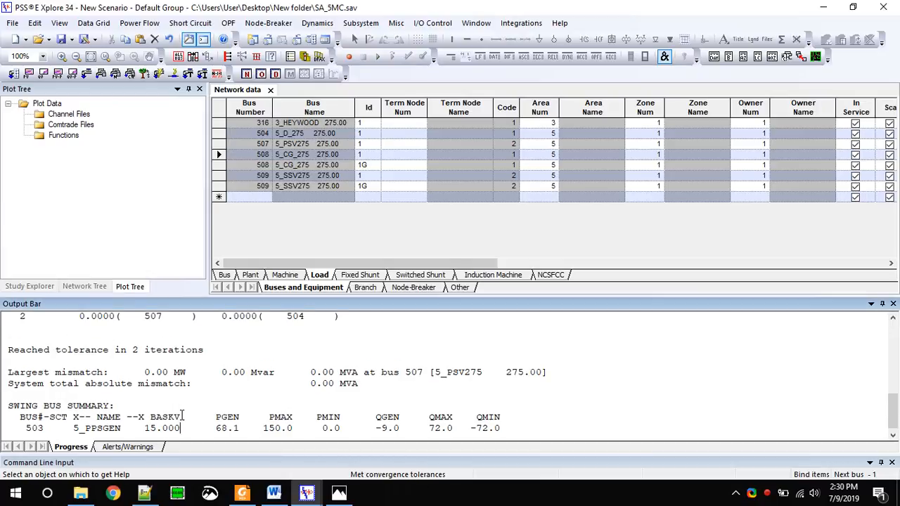
scroll(182, 416, down, 2)
drag(10, 346, 246, 346)
click(253, 349)
drag(19, 370, 185, 368)
click(172, 368)
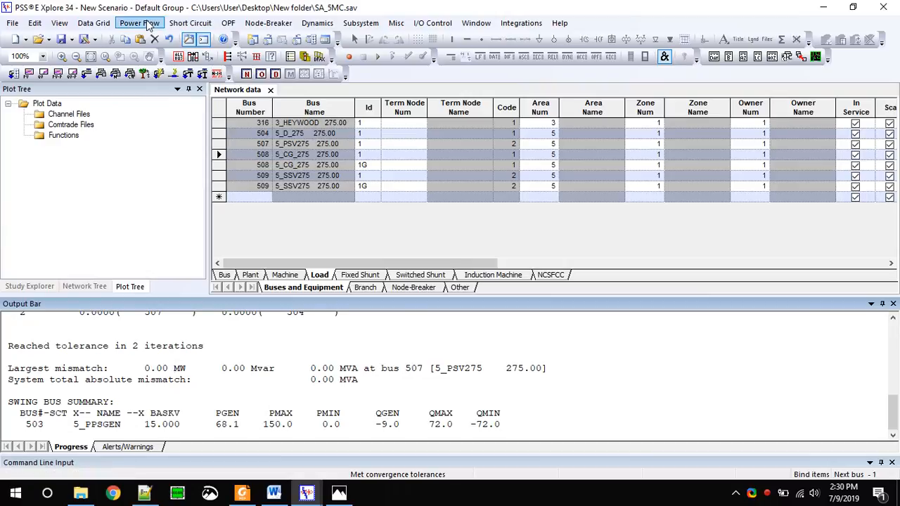
click(824, 7)
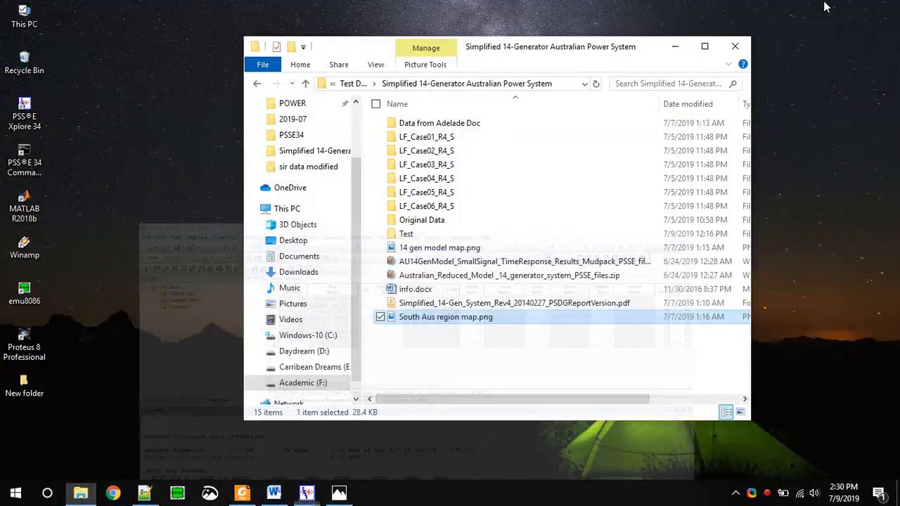
- Minimize the power system data window and open the desktop folder named New folder
click(675, 47)
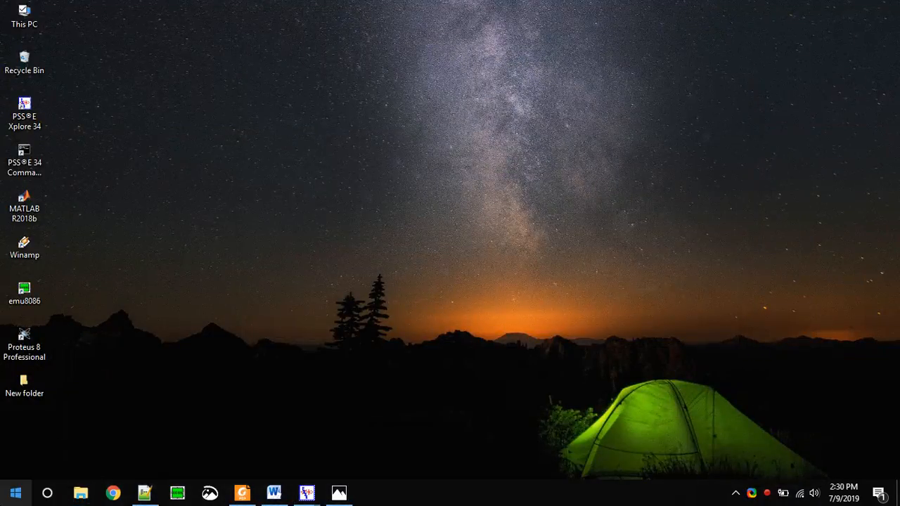
double_click(32, 391)
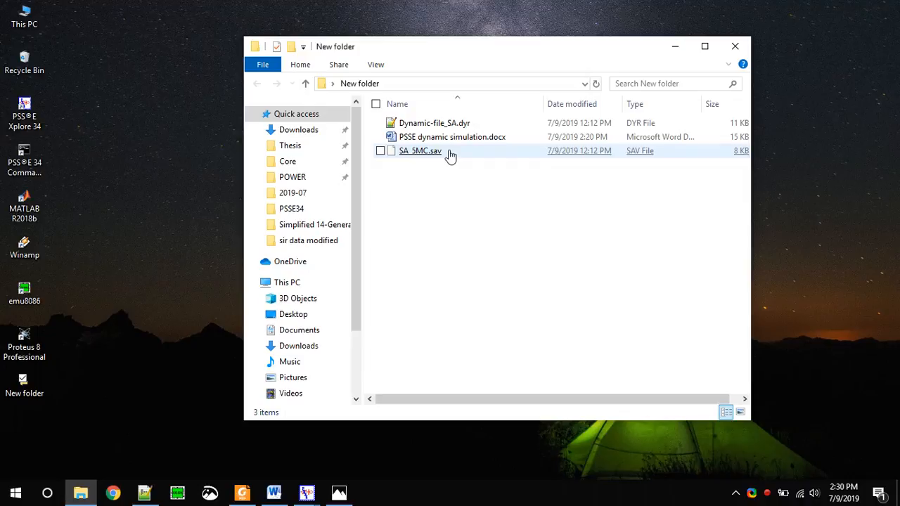
key(ctrl+shift+n)
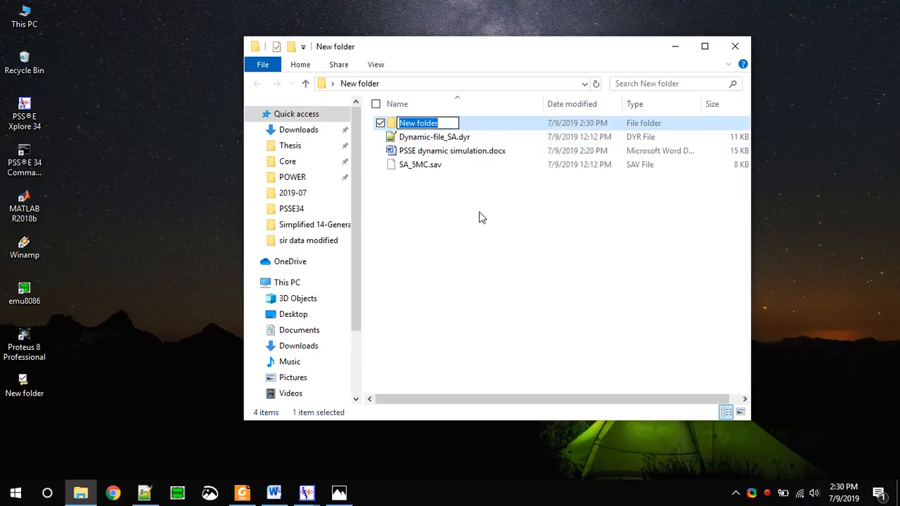
text(original)
key(Return)
key(Down)
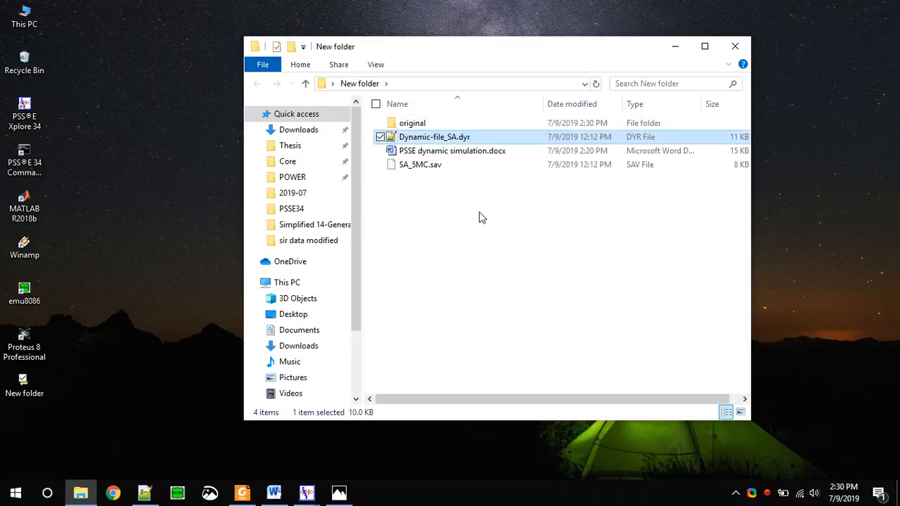
ctrl+click(432, 166)
double_click(412, 124)
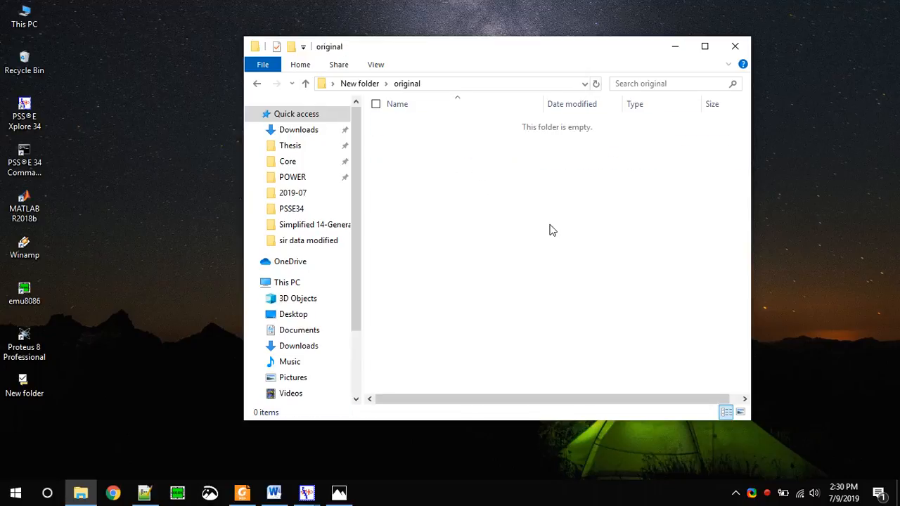
key(alt+Left)
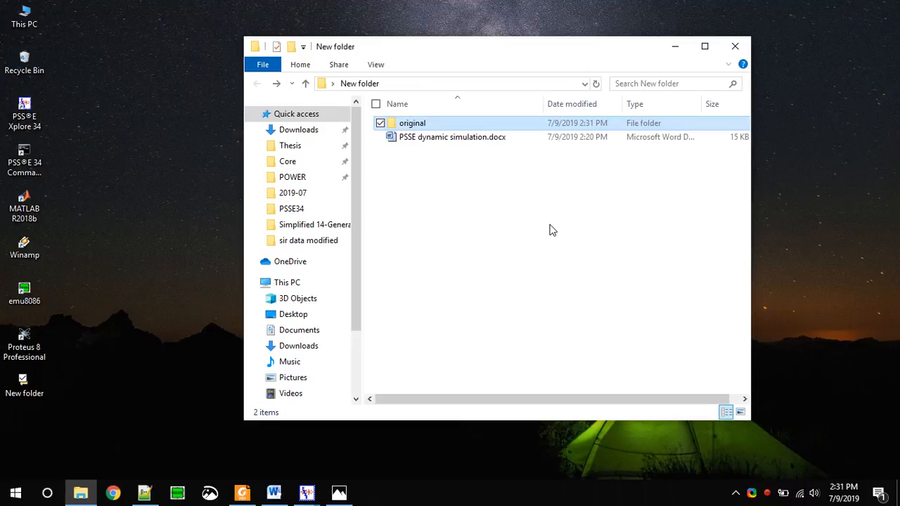
key(Return)
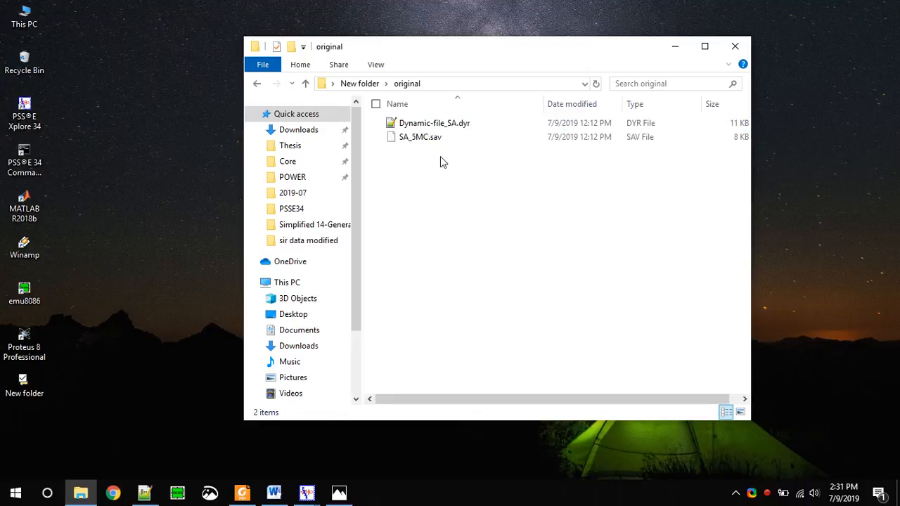
key(ctrl+a)
key(ctrl+c)
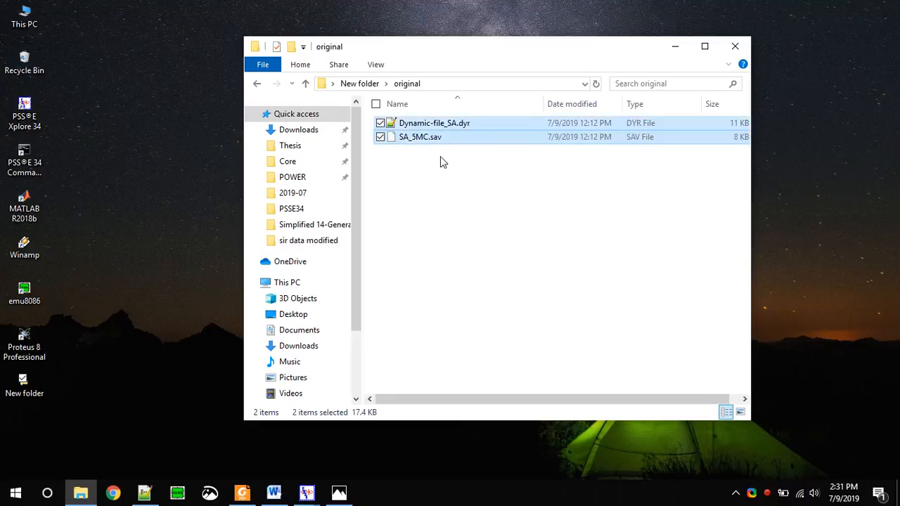
key(BackSpace)
key(Down)
key(ctrl+v)
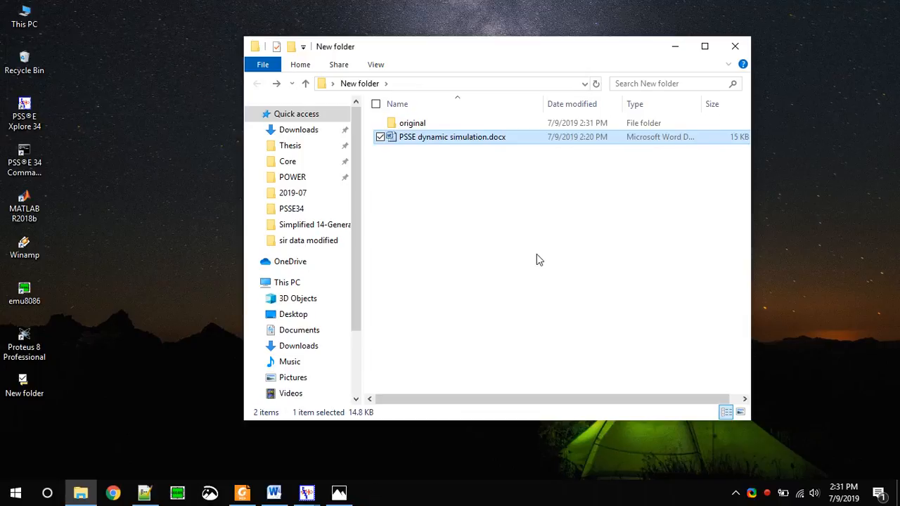
click(536, 254)
key(ctrl+z)
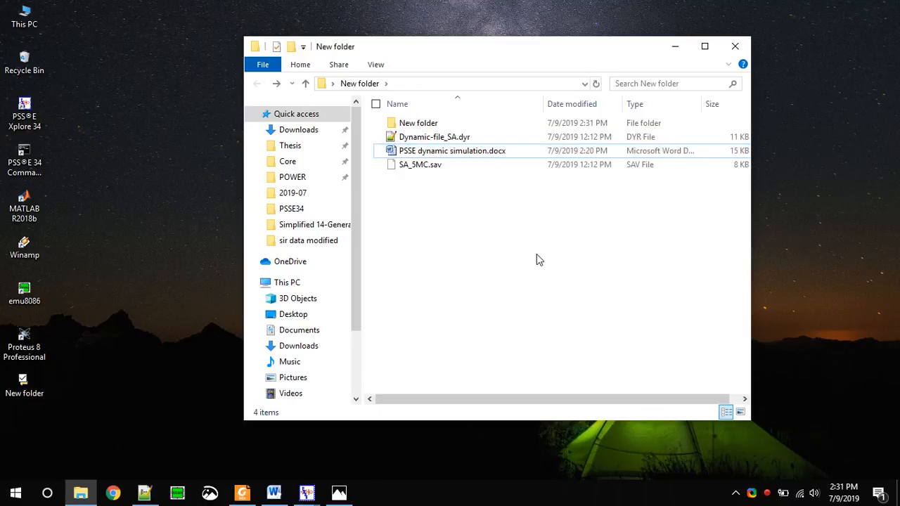
key(ctrl+z)
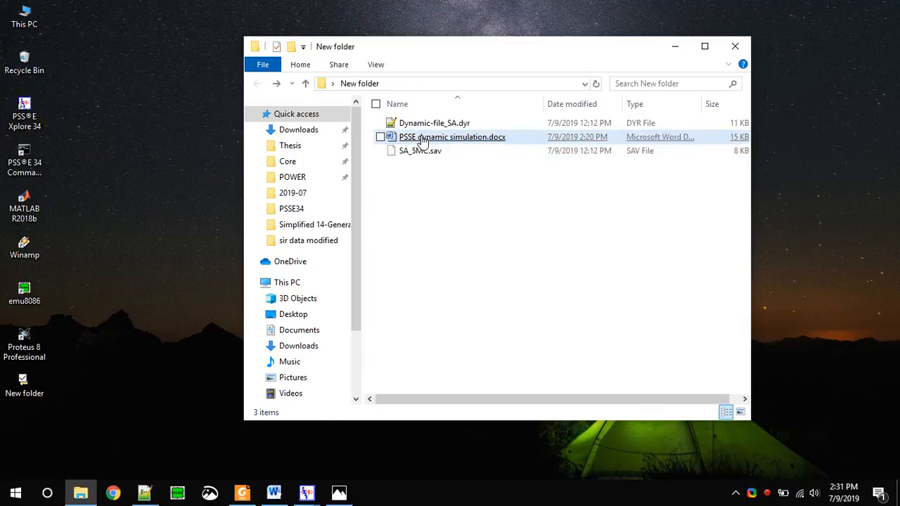
- Copy Dynamic-file_SA.dyr and SA_5MC.sav into a new subfolder named original, then return to the parent folder
click(413, 151)
ctrl+click(428, 124)
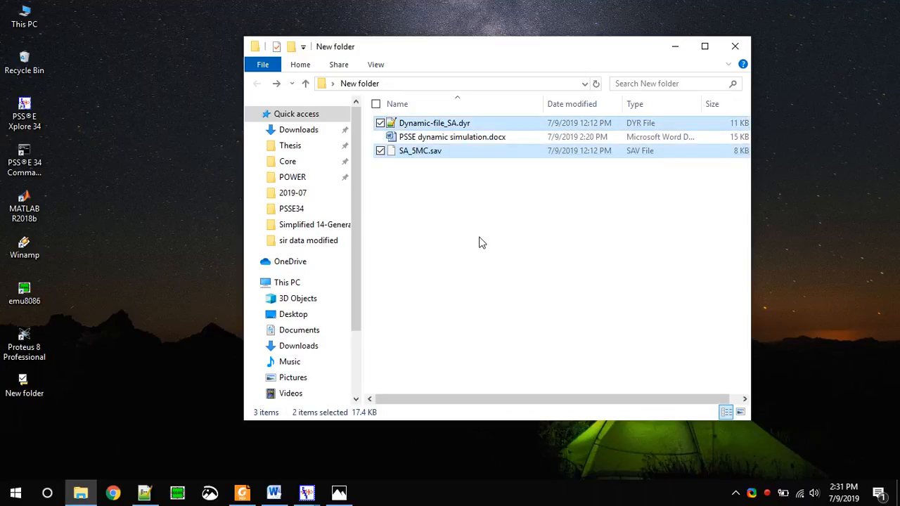
right_click(419, 152)
click(468, 346)
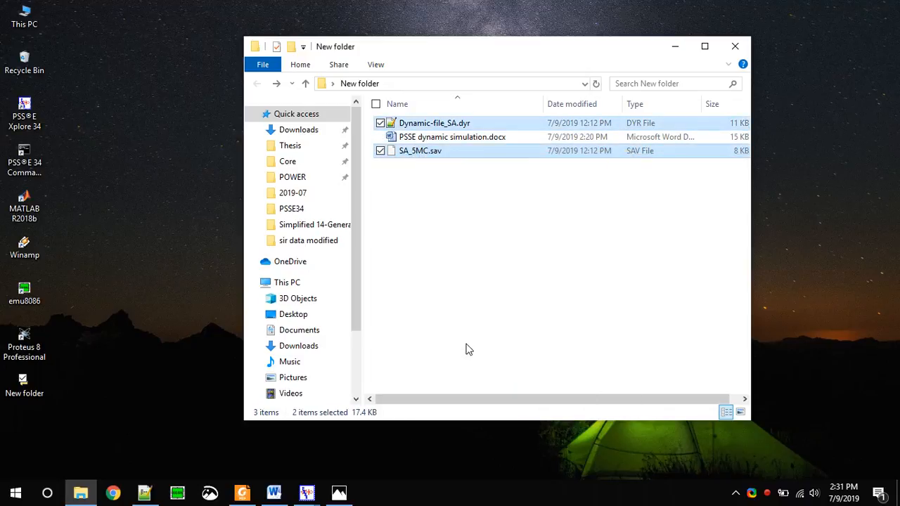
key(ctrl+shift+n)
text(original)
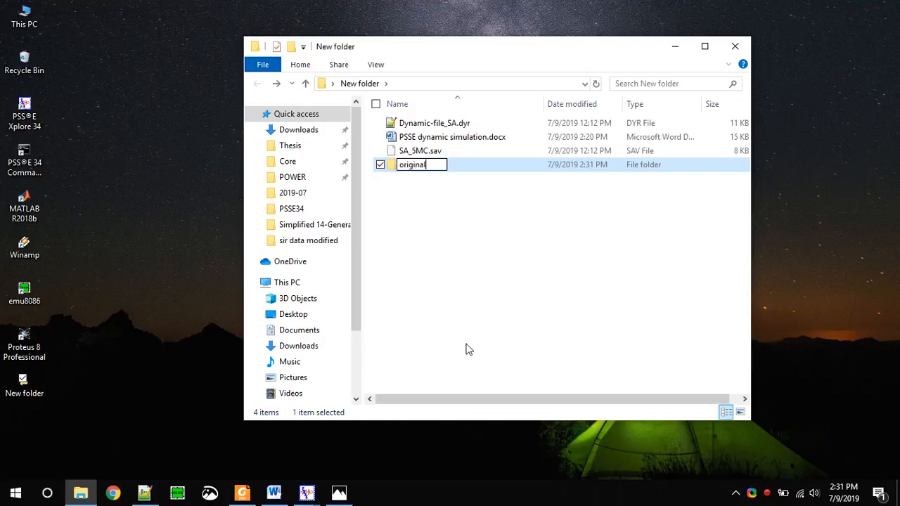
key(Return)
key(Return)
right_click(469, 349)
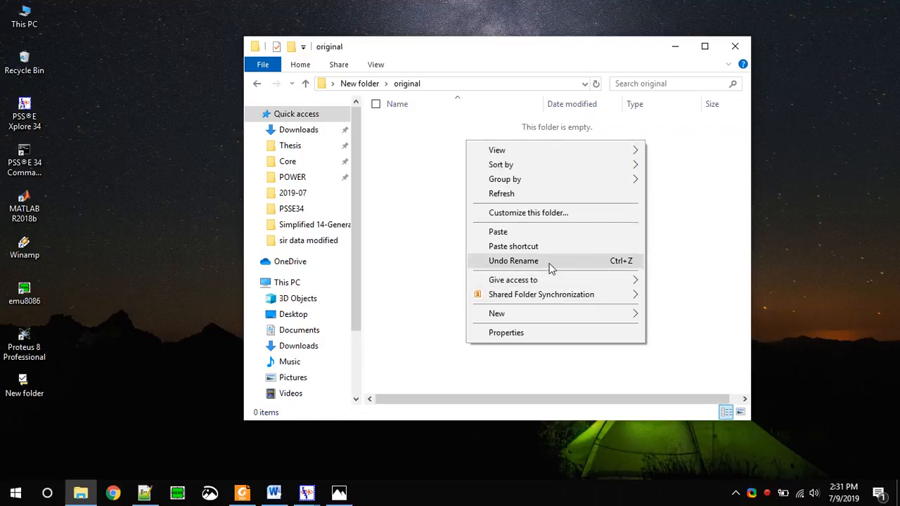
click(532, 235)
click(257, 83)
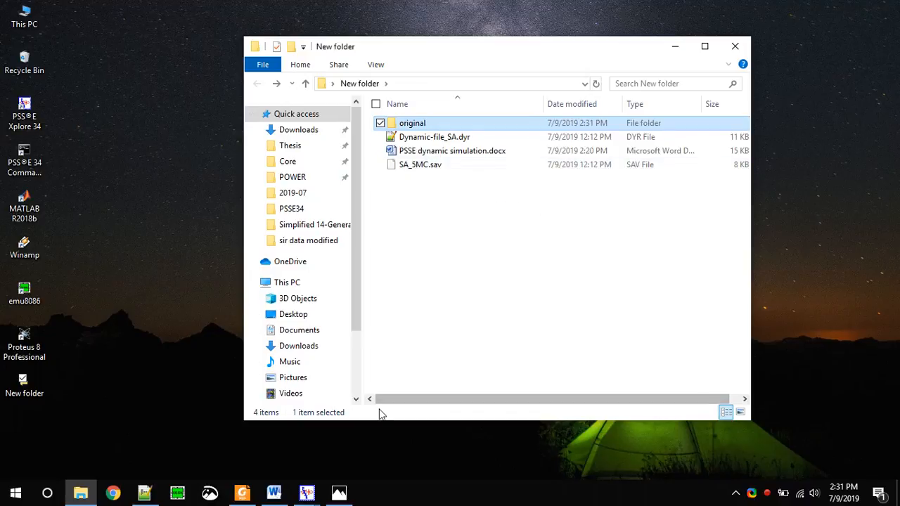
- Switch to the PSS®E window with SA_5MC.sav and review the bus records of the network data
click(306, 492)
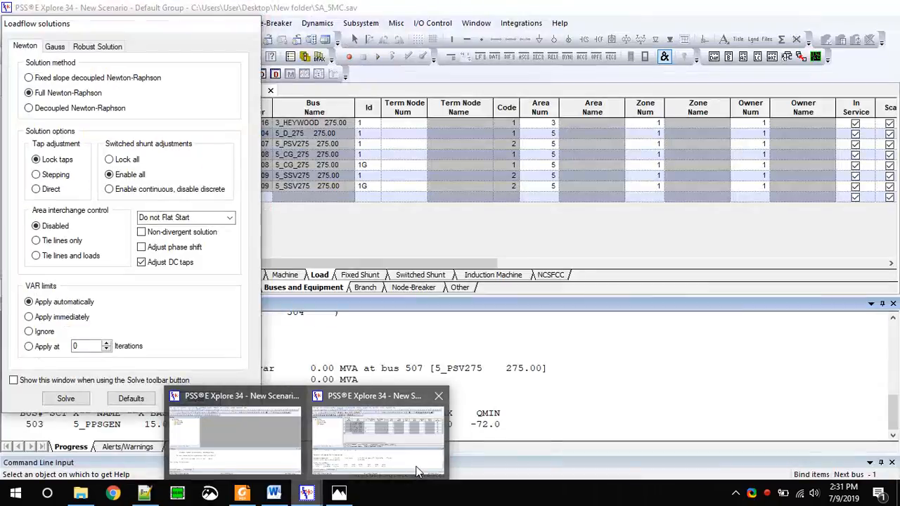
click(378, 432)
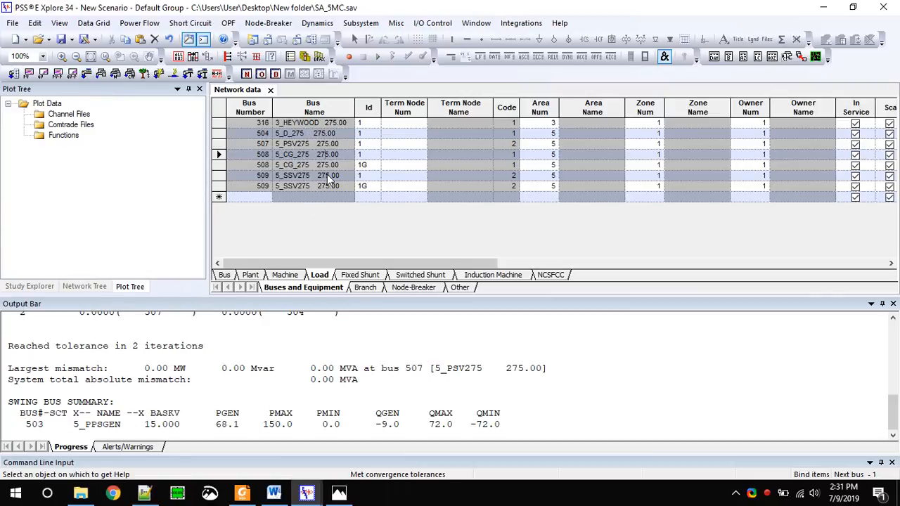
click(226, 275)
click(433, 187)
mouse_move(364, 263)
mouse_down()
mouse_move(559, 263)
mouse_move(355, 264)
mouse_up()
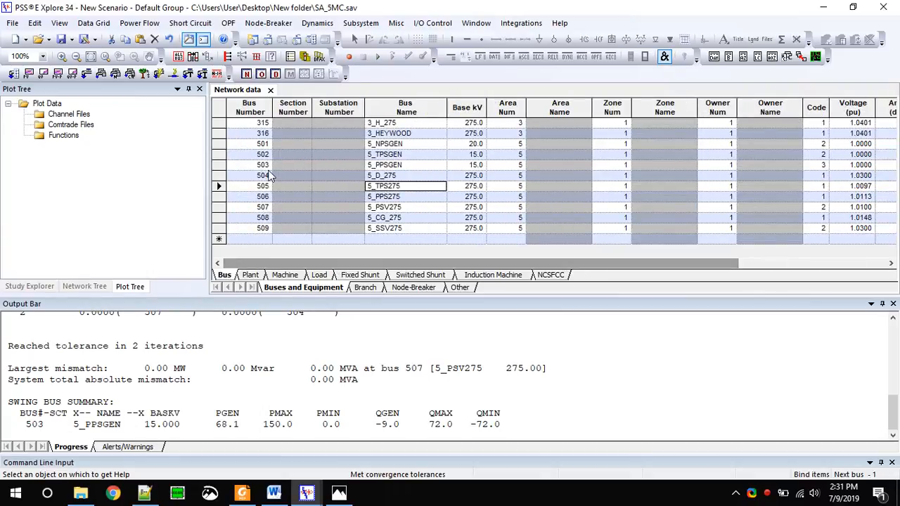
click(139, 22)
click(391, 197)
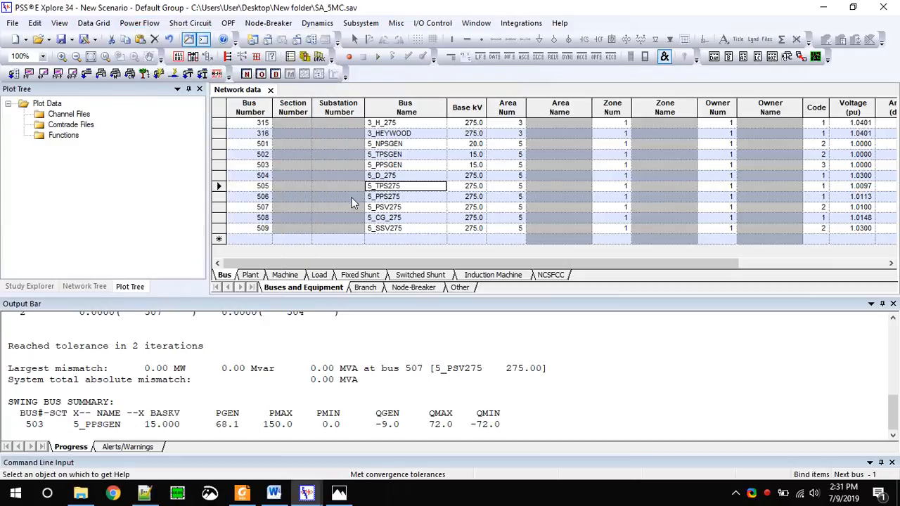
- Convert generators using ZSORCE and constant MVA loads at all buses, with active power 100% constant current and reactive power 100% constant admittance
click(157, 24)
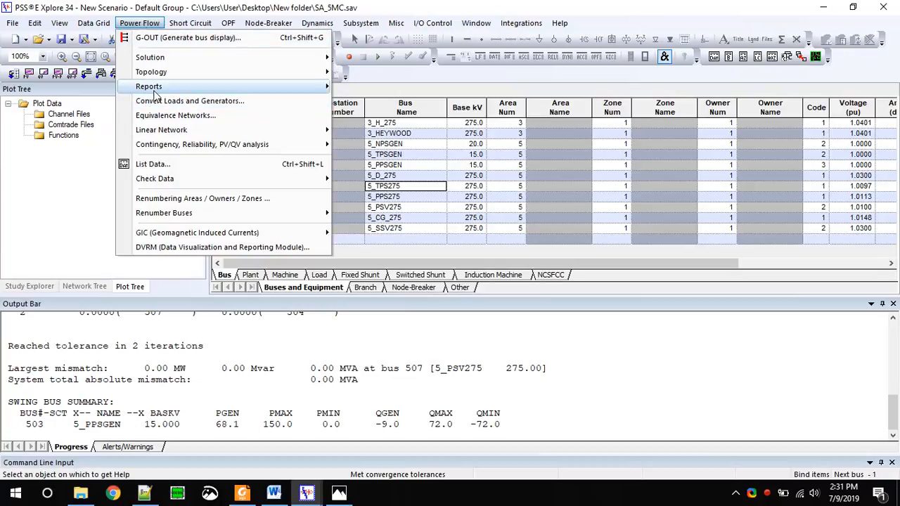
click(190, 101)
click(339, 108)
click(360, 198)
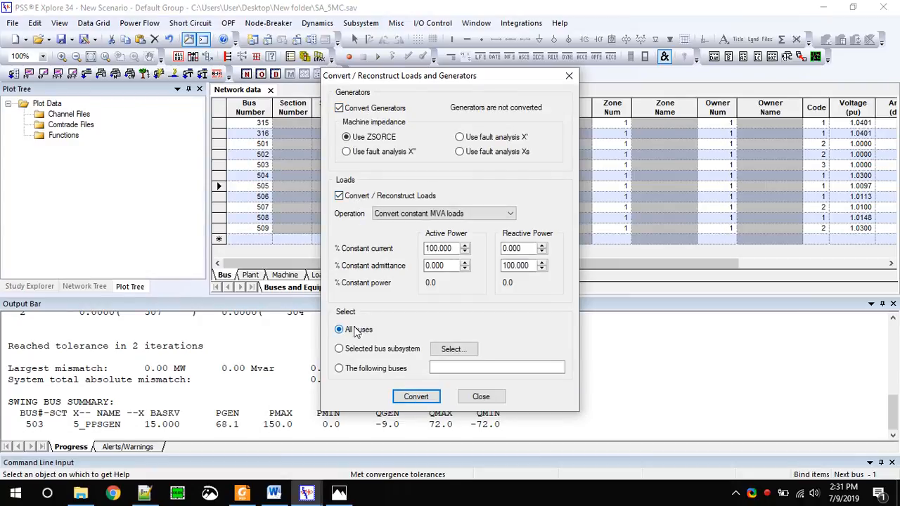
click(422, 397)
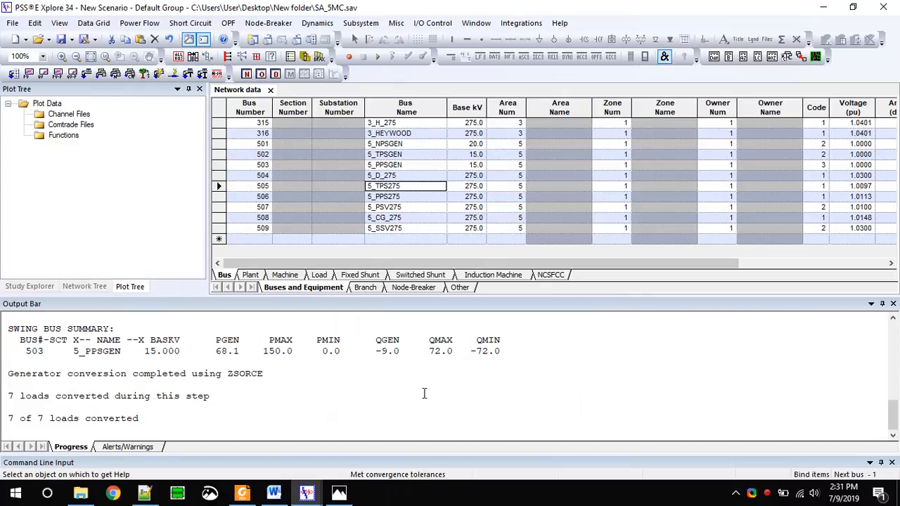
drag(13, 405, 140, 419)
click(141, 418)
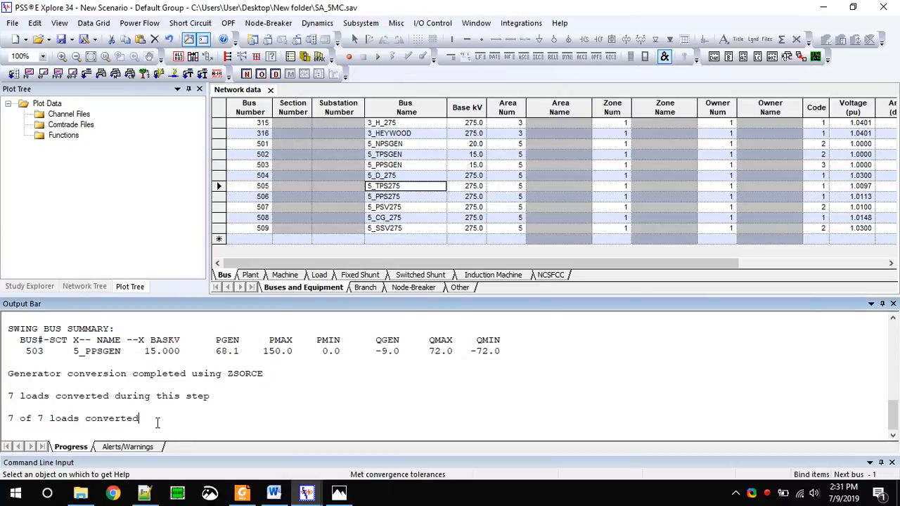
- Factorize the admittance matrix (FACT) of the converted network and check the reported matrix elements
click(143, 27)
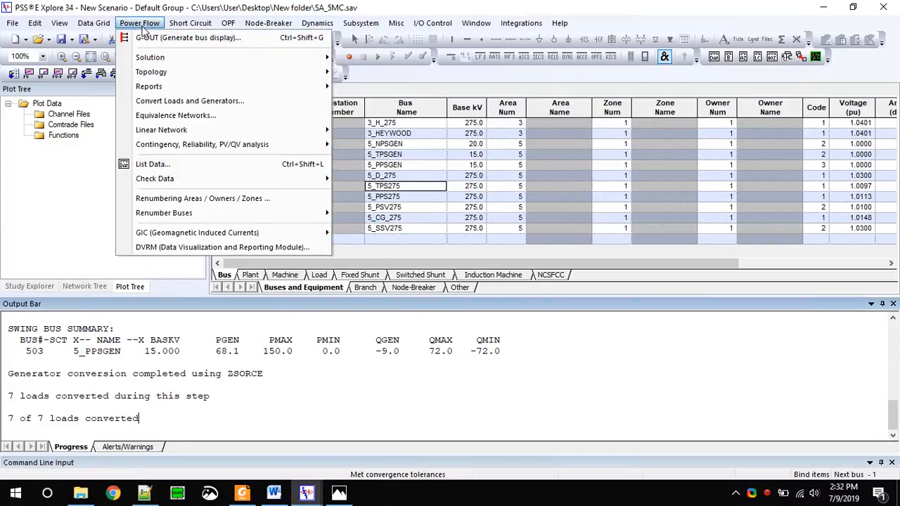
mouse_move(167, 60)
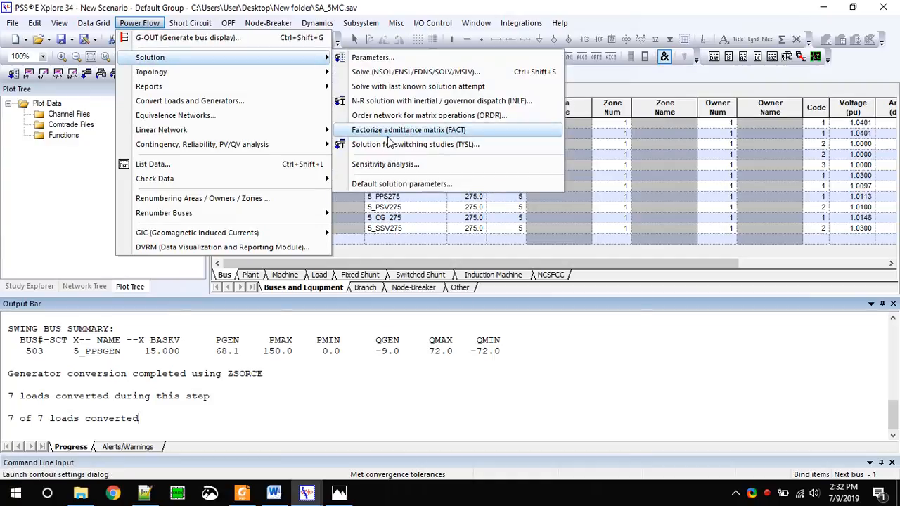
click(491, 132)
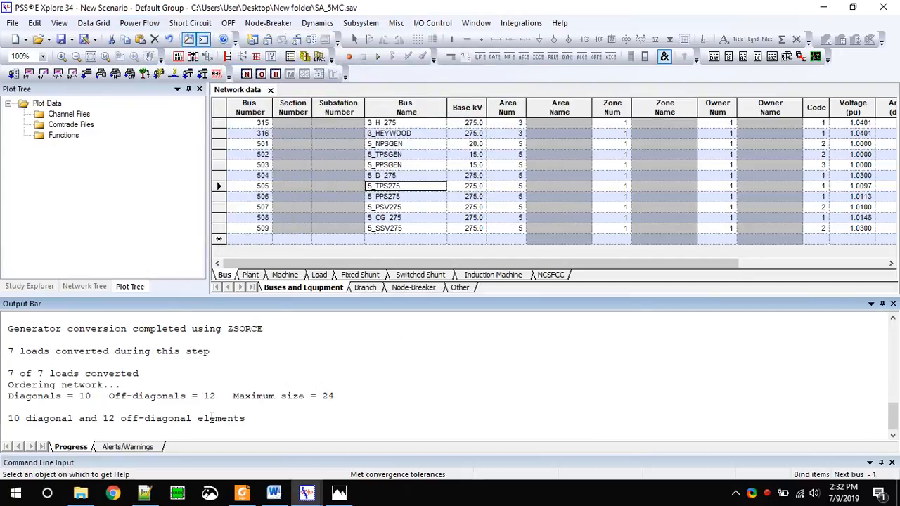
drag(17, 344, 302, 418)
click(309, 421)
- Run the solution for switching studies (TYSL) with the voltage vector as start point and check its iterations and mismatch
click(138, 25)
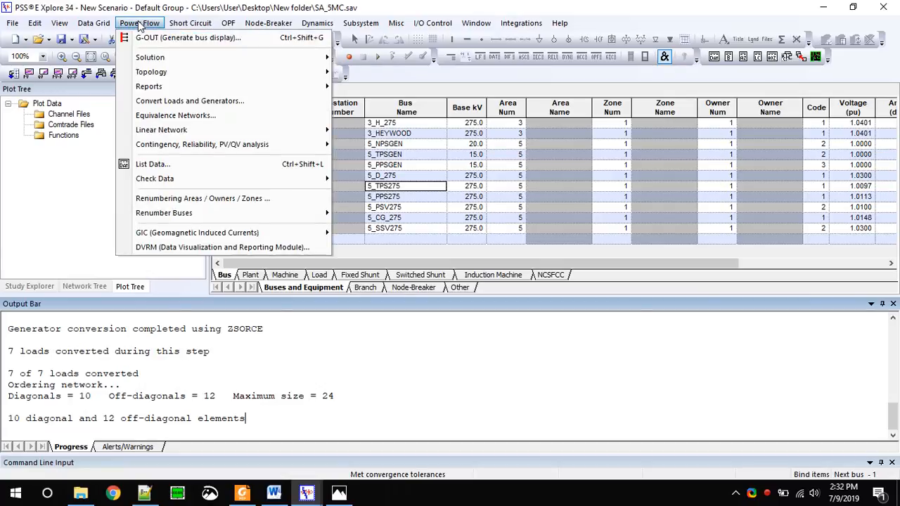
mouse_move(172, 63)
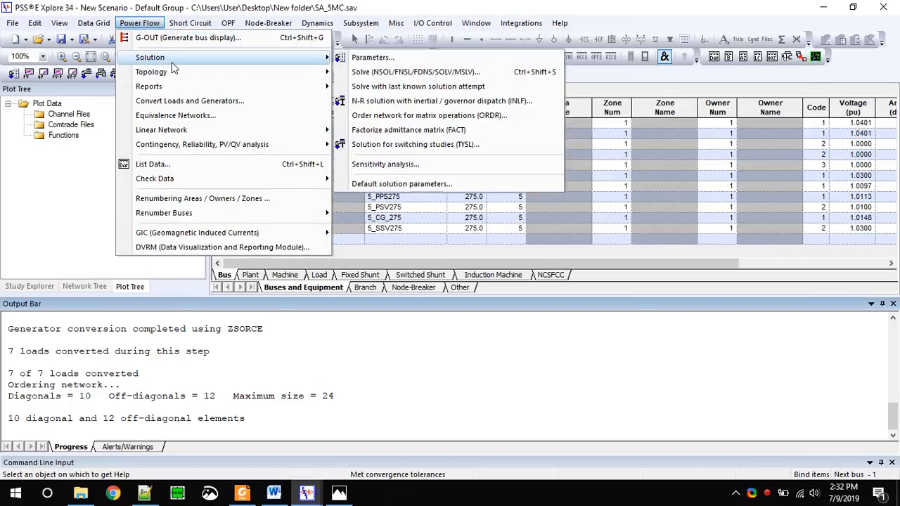
click(459, 146)
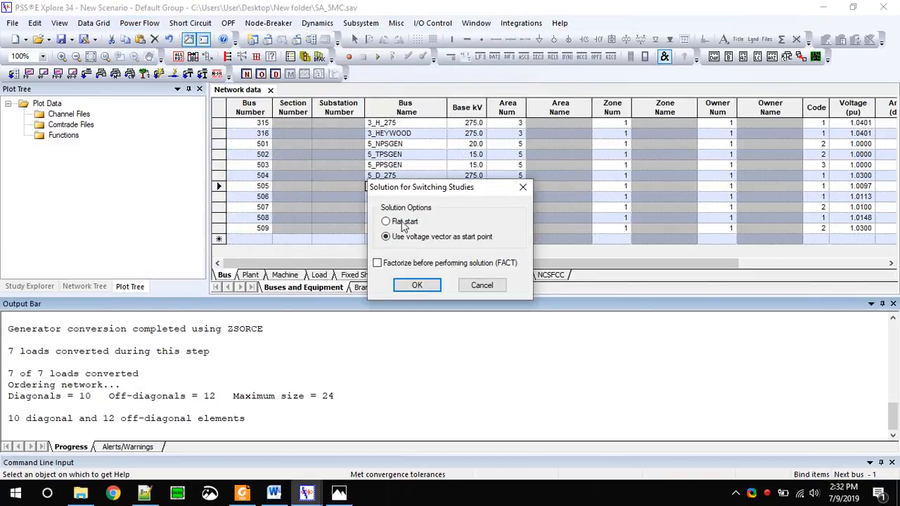
click(417, 285)
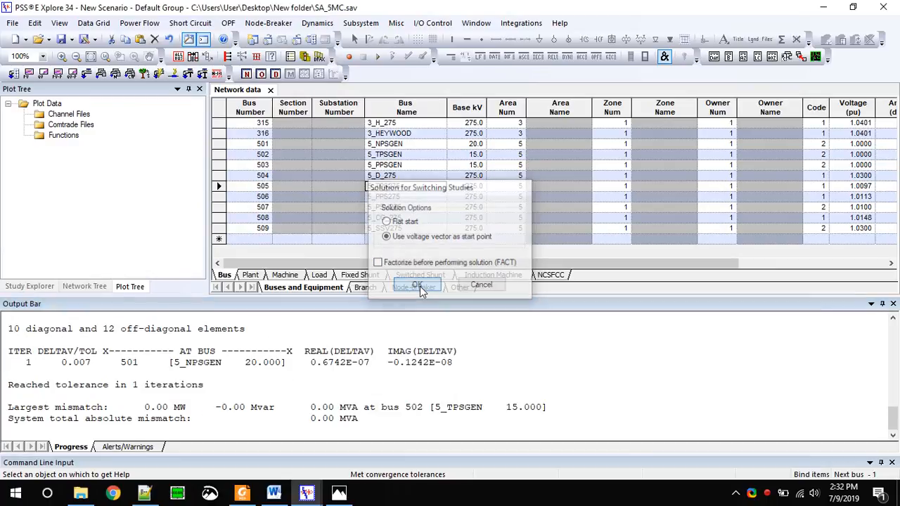
drag(6, 405, 181, 416)
click(182, 416)
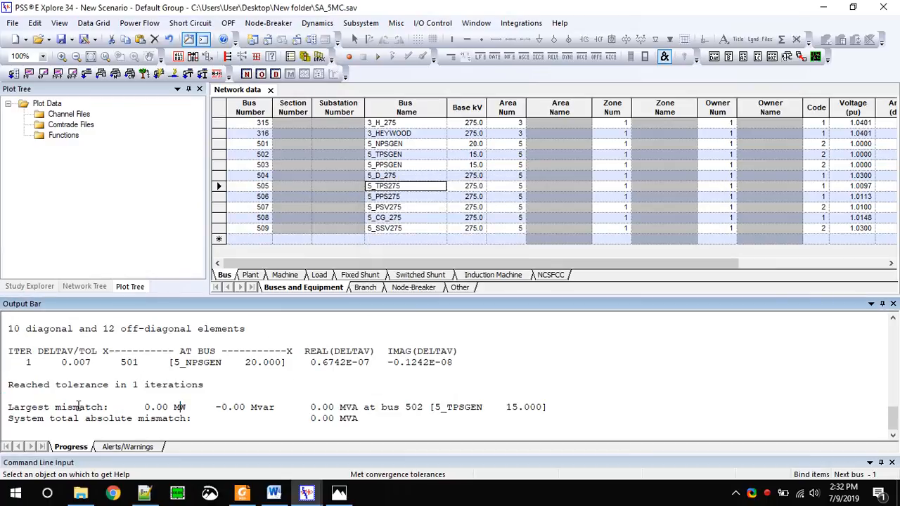
drag(13, 389, 287, 384)
click(286, 384)
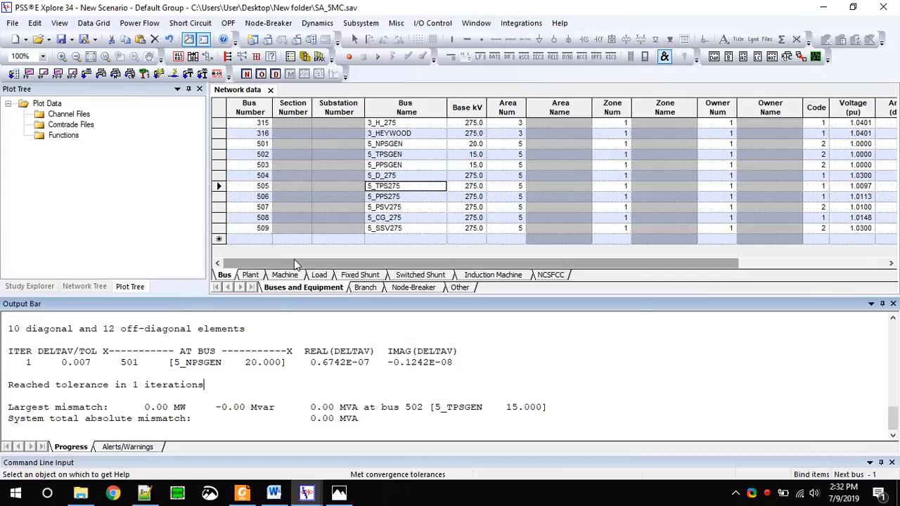
- Examine the bus voltages, angles and voltage limits, then display the machine data
drag(294, 262, 441, 263)
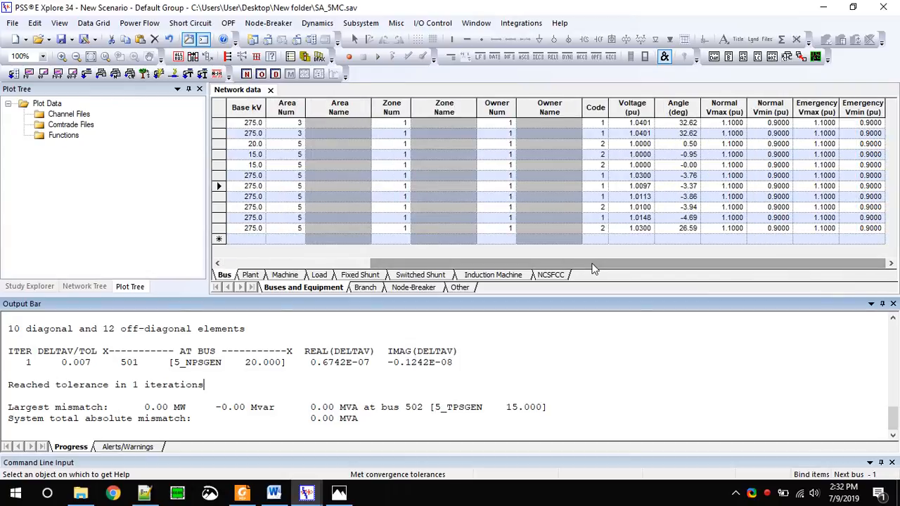
click(355, 262)
click(291, 276)
click(293, 197)
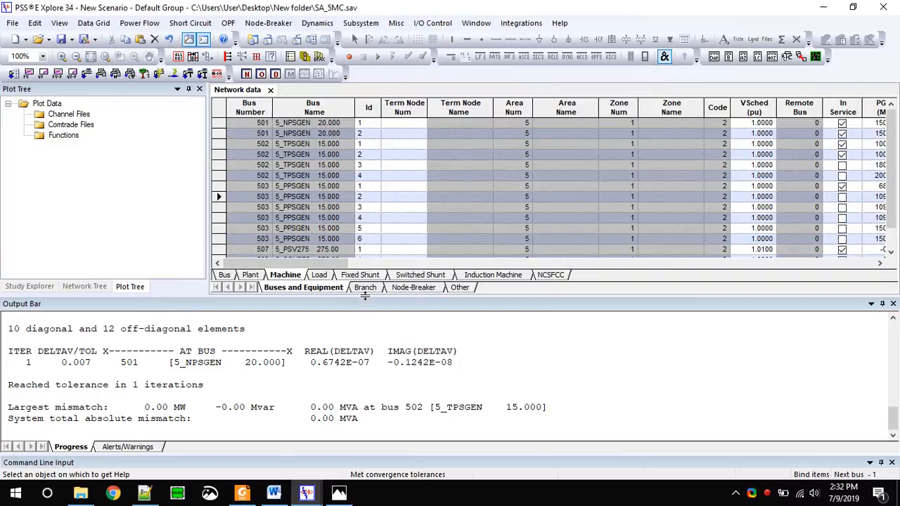
- Enlarge the network data area so that the table shows all machine rows
drag(365, 296, 365, 342)
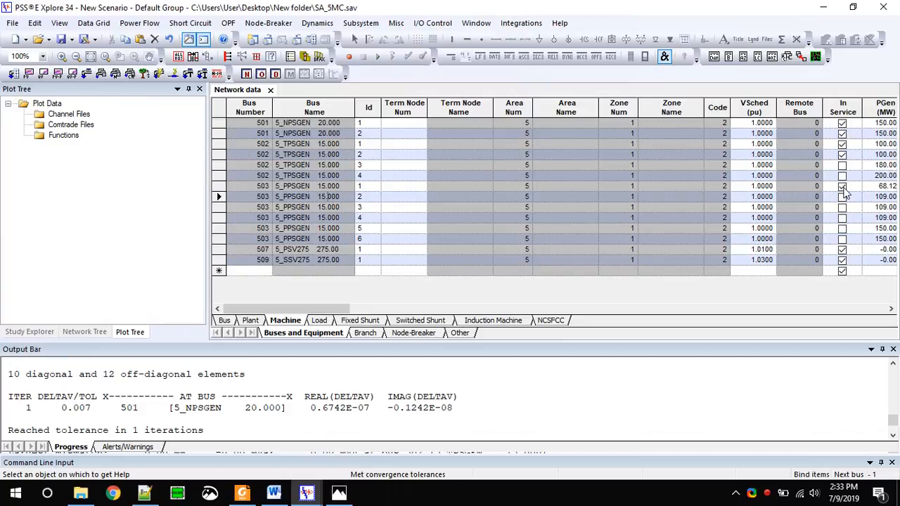
click(843, 273)
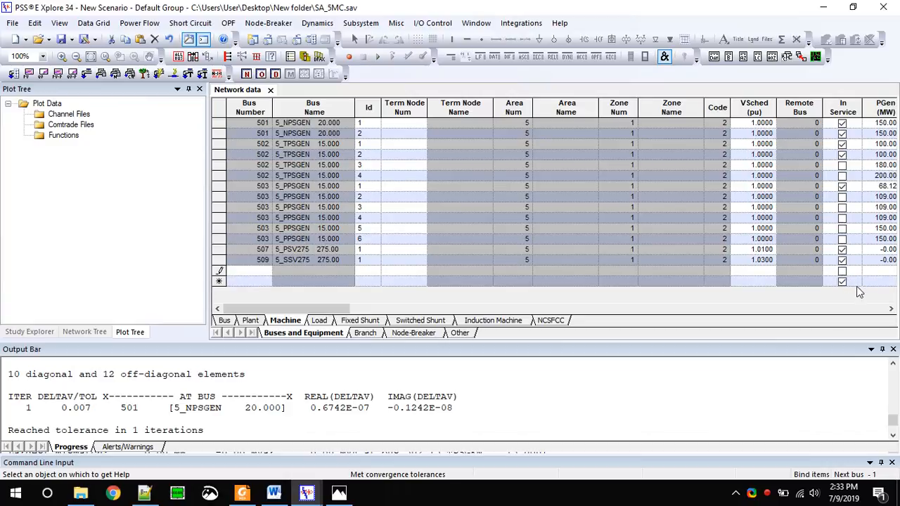
key(Escape)
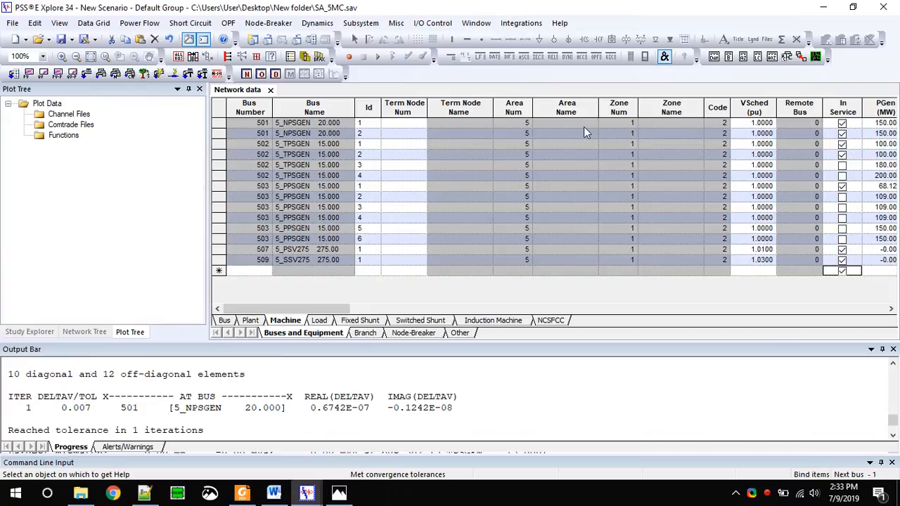
- Review the machines at buses 501, 502, 503, 507 and 509, checking their IDs against their in-service status
click(266, 125)
drag(363, 124, 366, 135)
drag(260, 144, 261, 153)
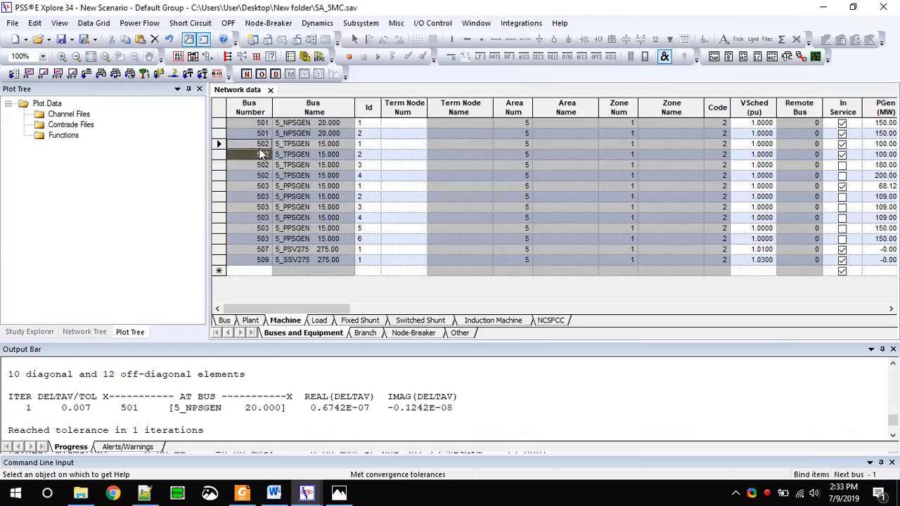
drag(373, 145, 374, 156)
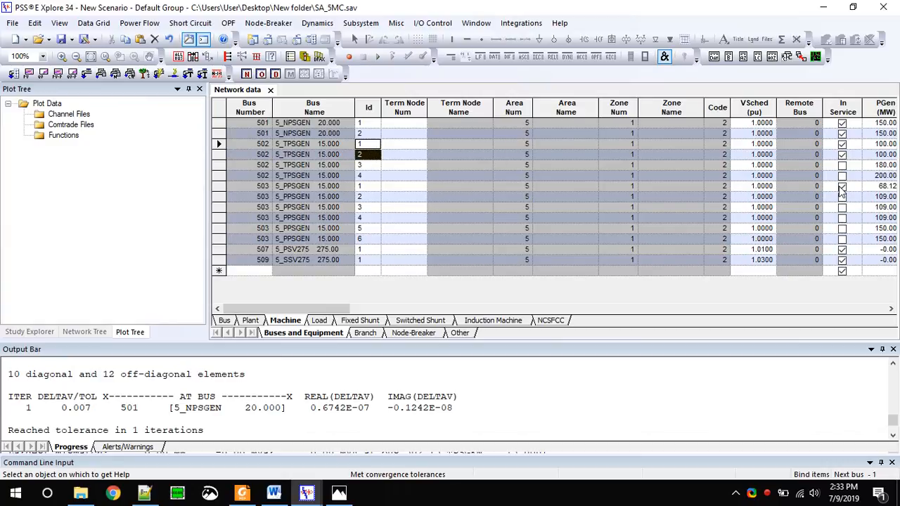
click(249, 186)
click(373, 187)
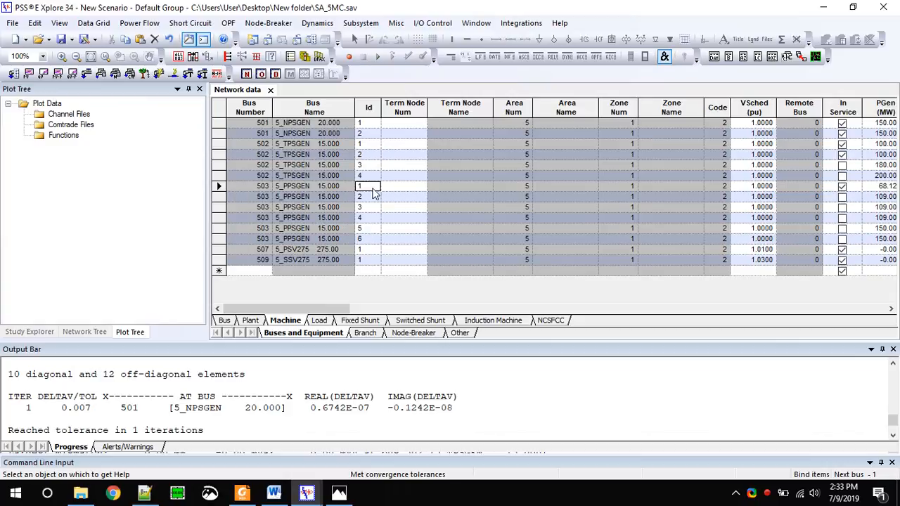
mouse_move(304, 199)
mouse_down()
mouse_move(394, 251)
mouse_move(364, 254)
mouse_move(363, 241)
mouse_up()
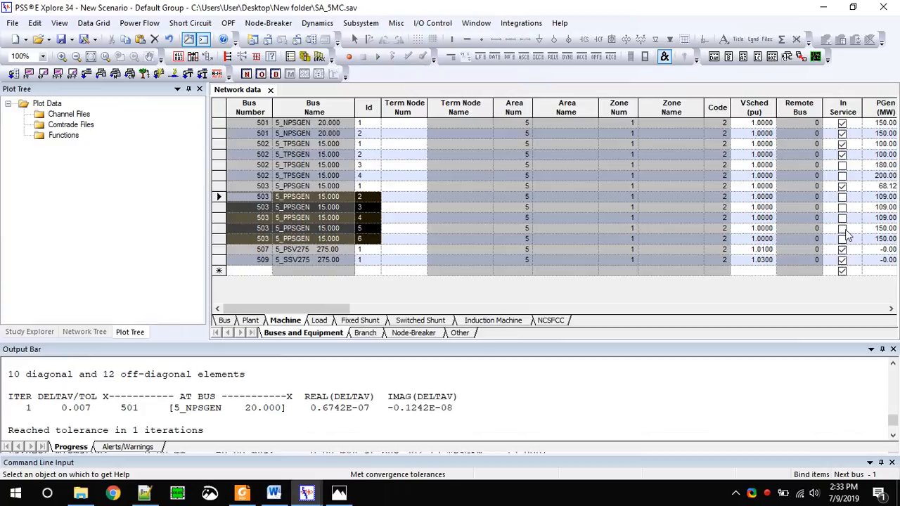
mouse_move(259, 251)
mouse_down()
mouse_move(264, 259)
mouse_move(843, 260)
mouse_move(255, 249)
mouse_move(267, 260)
mouse_up()
click(286, 260)
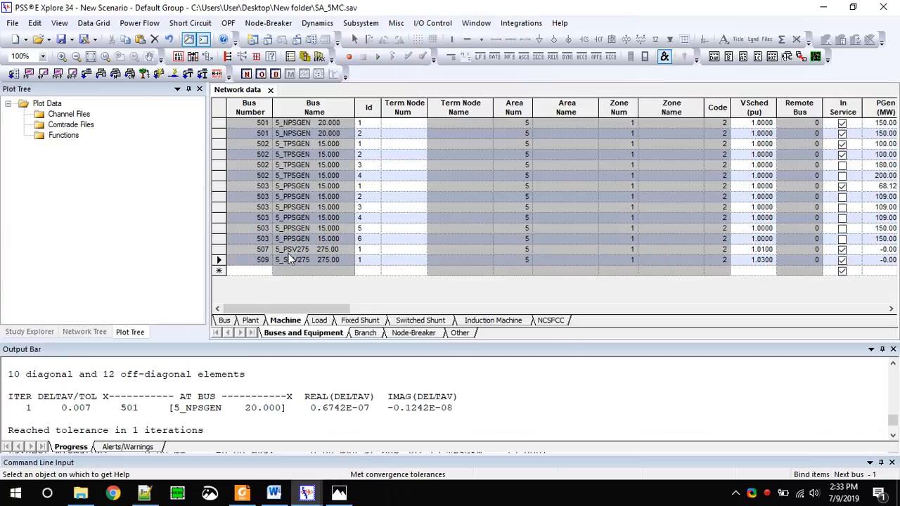
drag(247, 125, 265, 272)
click(262, 198)
drag(265, 217, 261, 234)
click(261, 206)
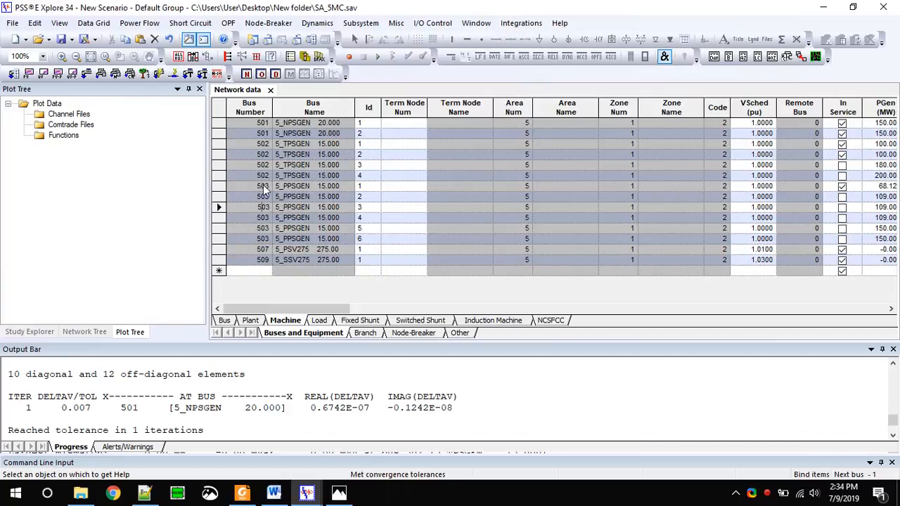
- Open Dynamic-file_SA.dyr from New folder in Notepad++, setting it as the program always used for .dyr files
click(80, 493)
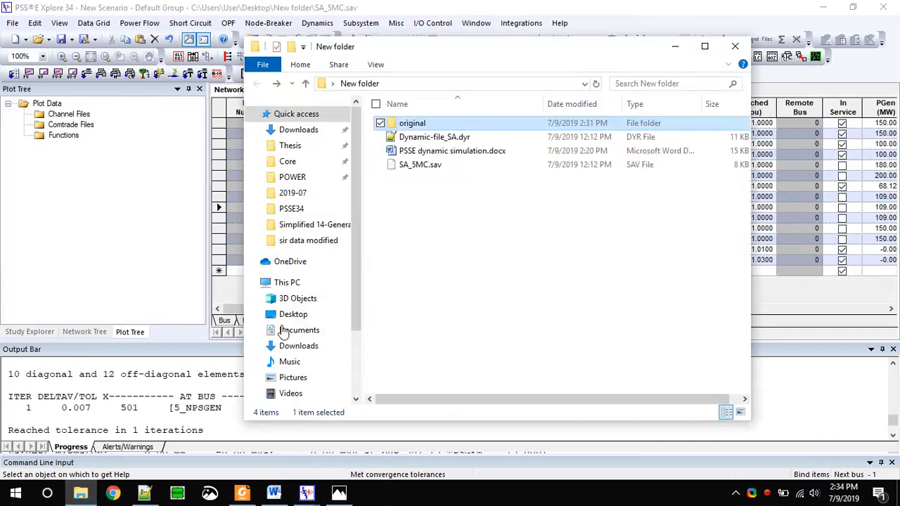
right_click(432, 140)
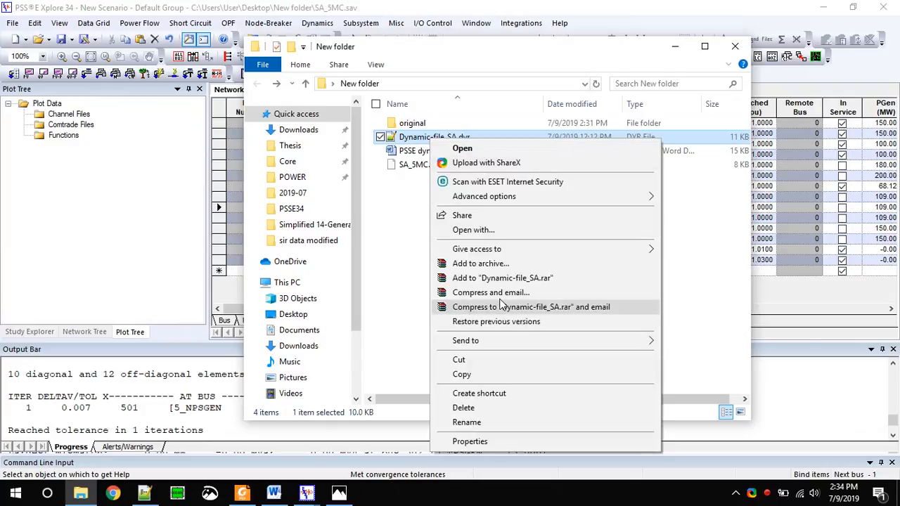
click(525, 232)
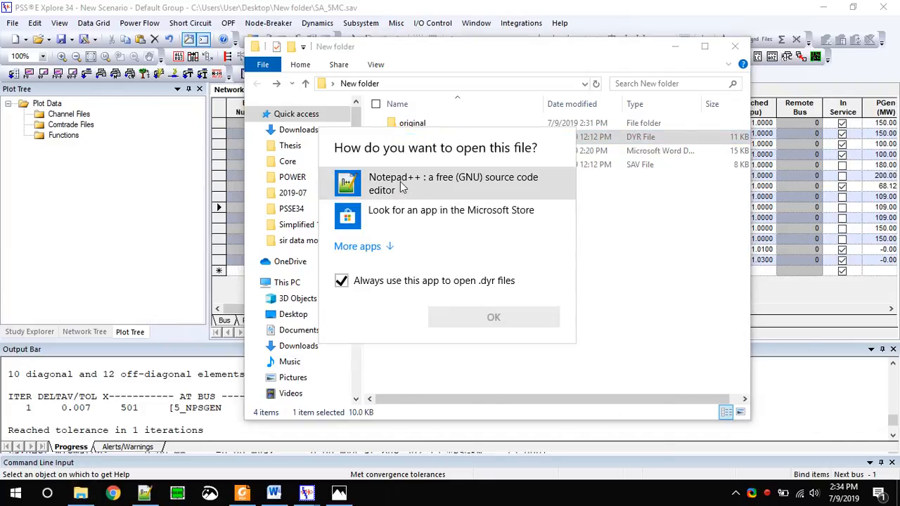
click(410, 184)
click(517, 325)
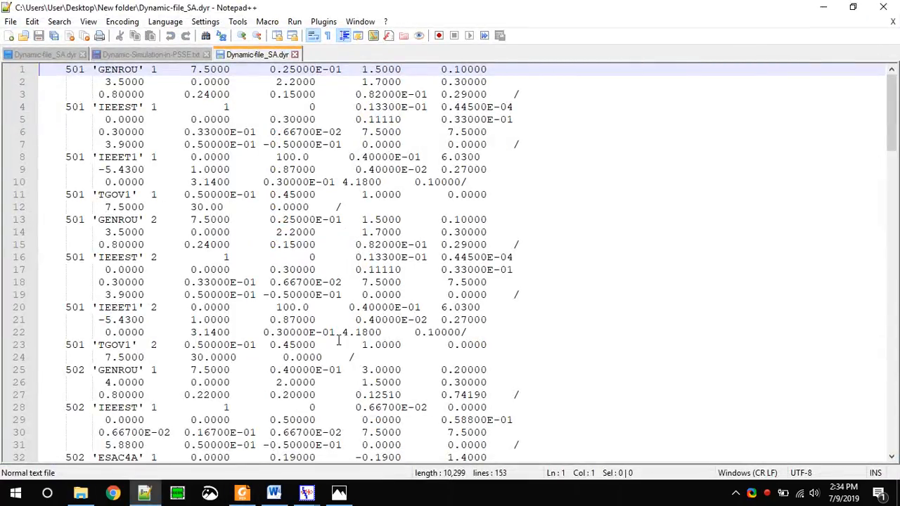
- Compare the machine list in PSS®E with the first records in Notepad++, examining the TGOV1 record for machine 1 at bus 501
mouse_move(306, 492)
click(373, 431)
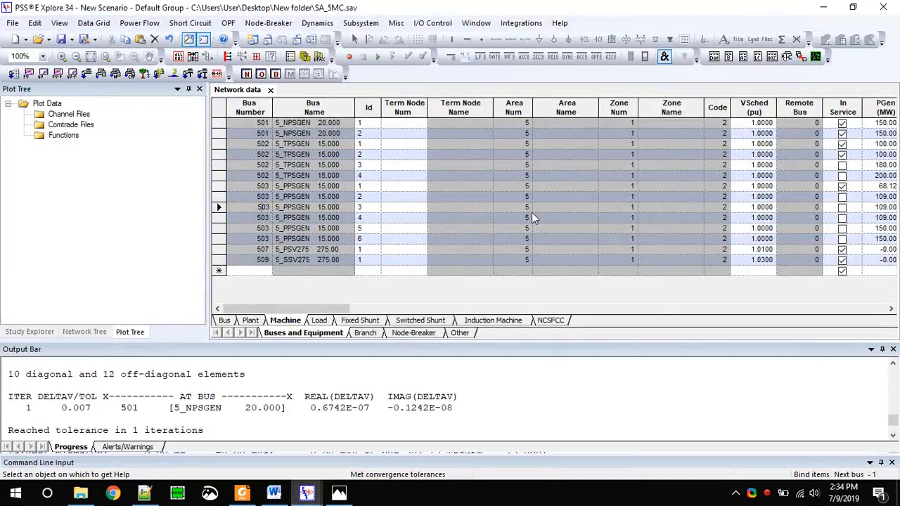
click(824, 8)
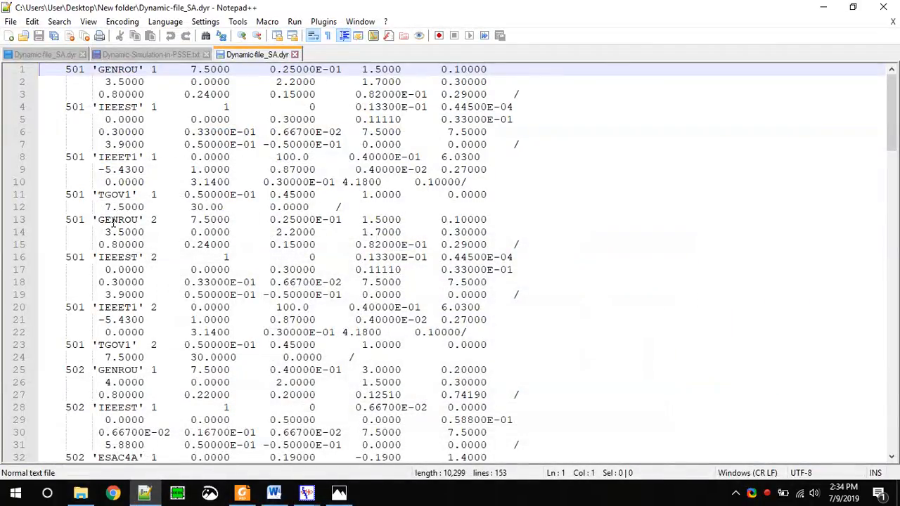
drag(64, 197, 183, 197)
click(111, 196)
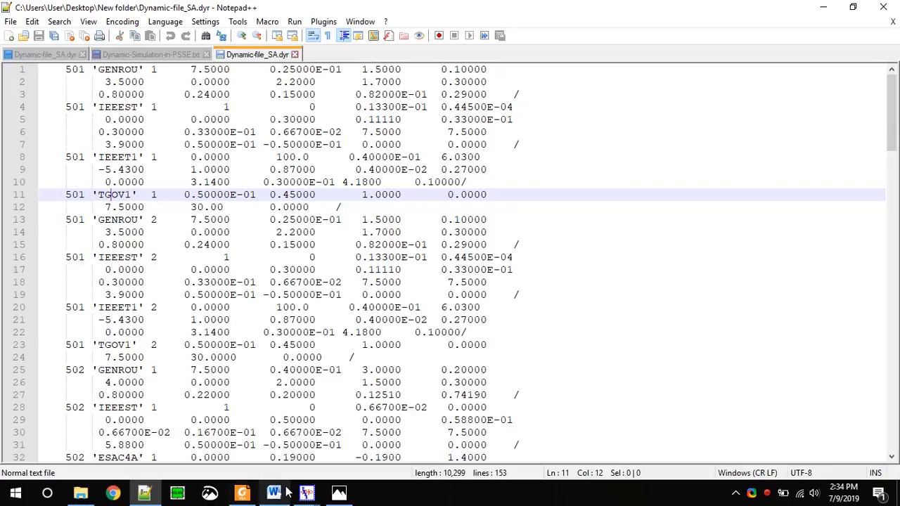
mouse_move(306, 492)
click(324, 279)
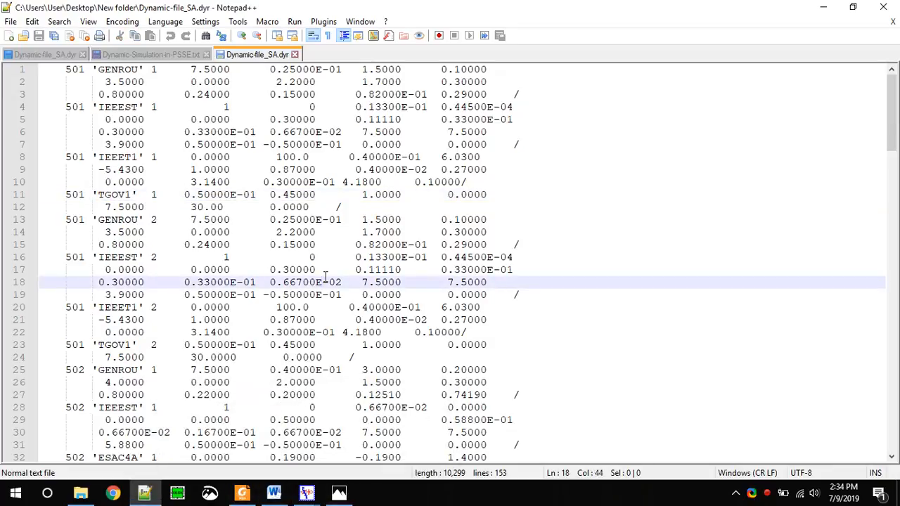
- View the South Australia region map, then switch to PSS®E and check the machine IDs at bus 501
click(329, 493)
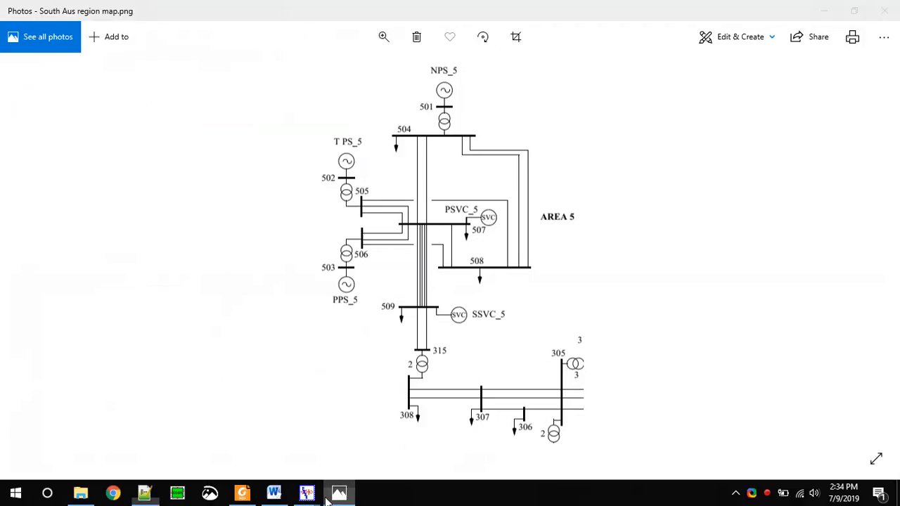
click(328, 501)
click(307, 496)
click(416, 452)
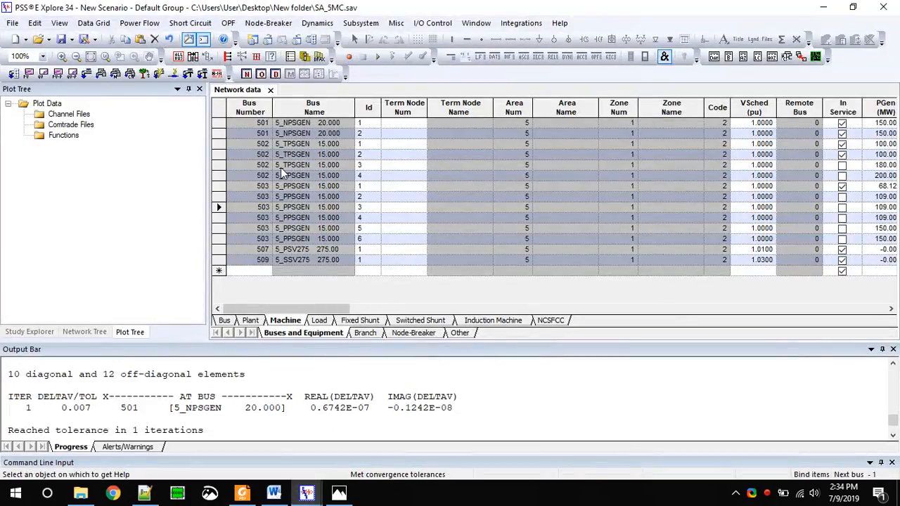
click(366, 125)
click(367, 133)
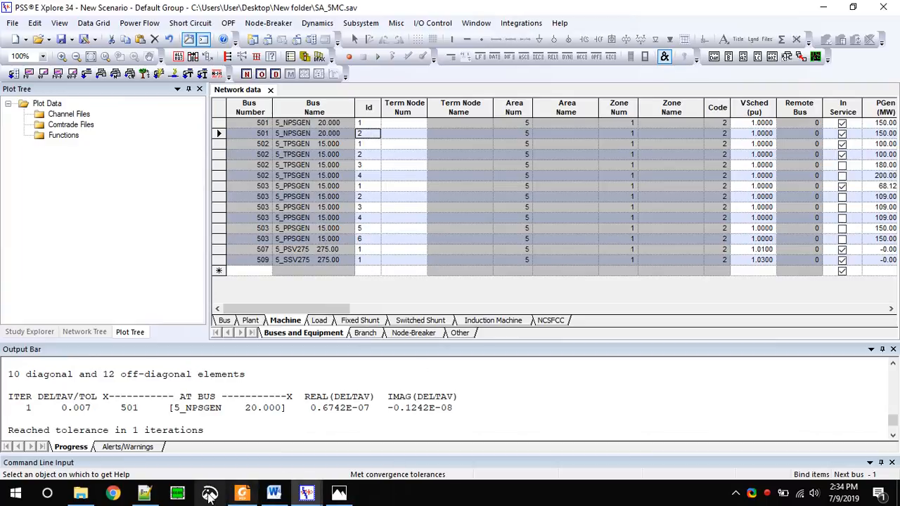
- Switch to Notepad++ and check the GENROU, IEEEST, IEEET1 and TGOV1 records of both machines at bus 501
click(144, 496)
double_click(76, 70)
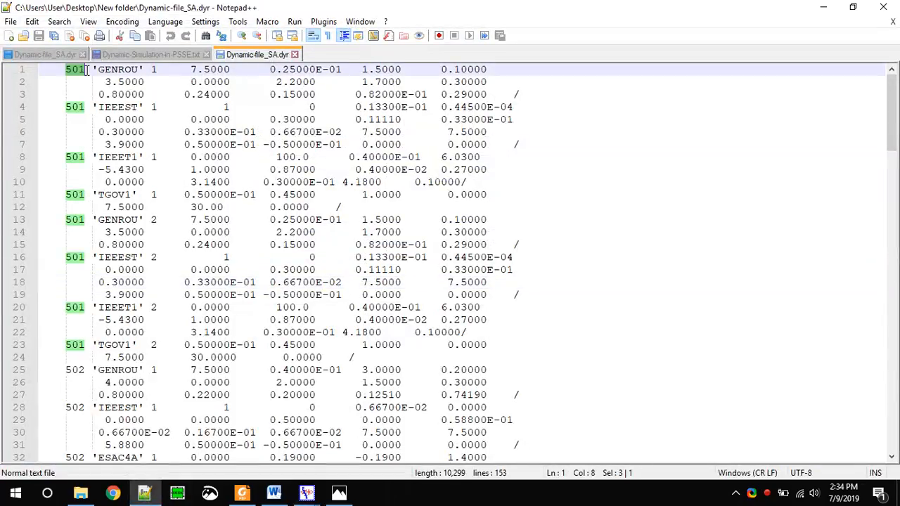
click(153, 107)
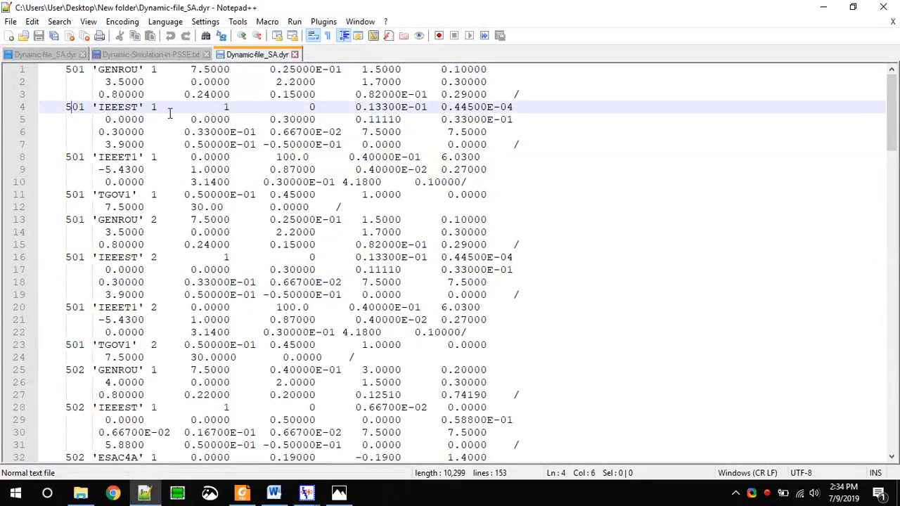
click(161, 157)
click(159, 195)
drag(158, 219, 169, 354)
scroll(172, 338, down, 2)
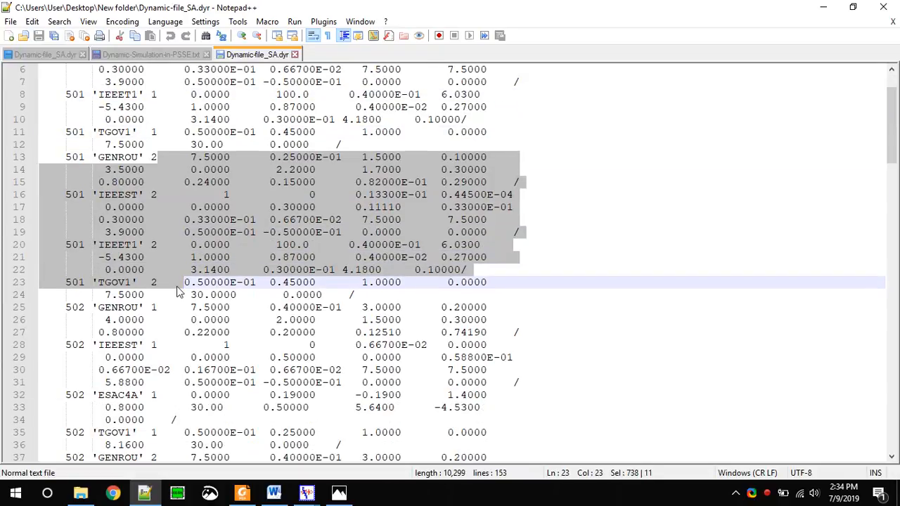
scroll(178, 292, down, 5)
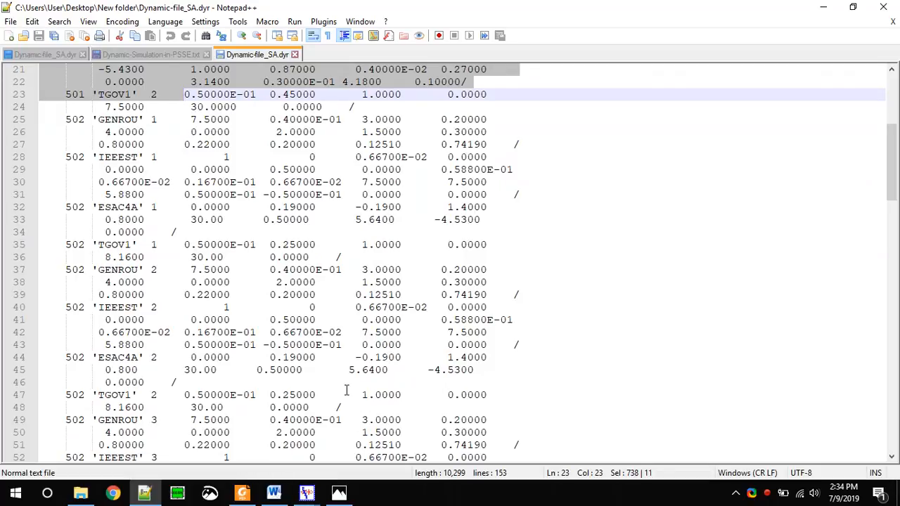
- Switch to PSS®E and check which machine IDs at bus 502 are out of service
click(339, 494)
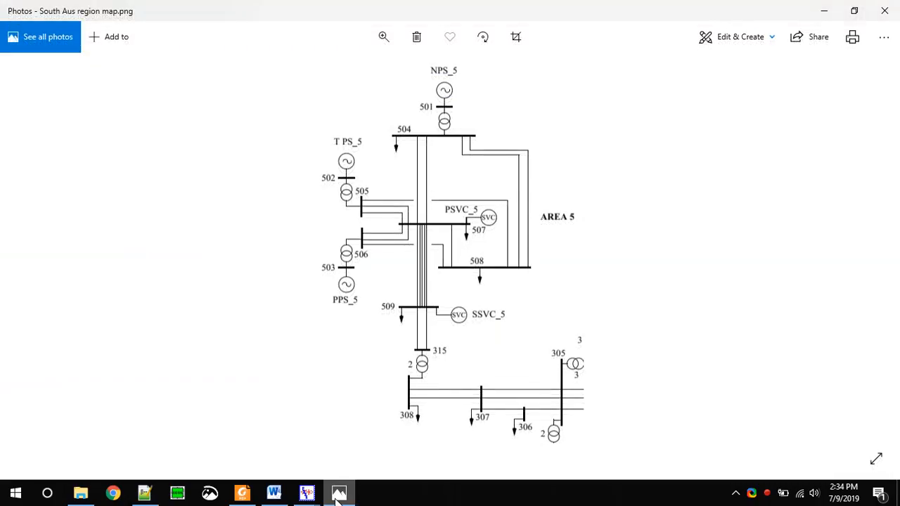
click(338, 495)
mouse_move(307, 494)
click(355, 439)
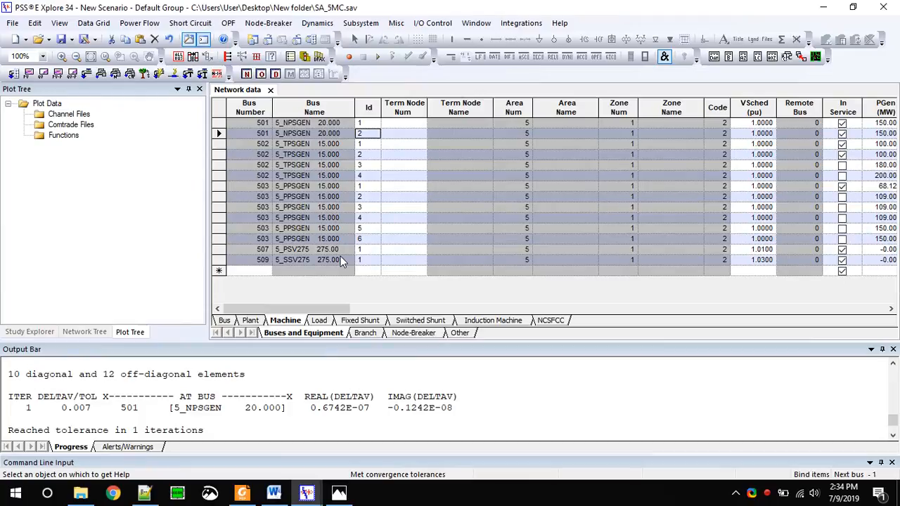
click(275, 154)
drag(378, 144, 377, 179)
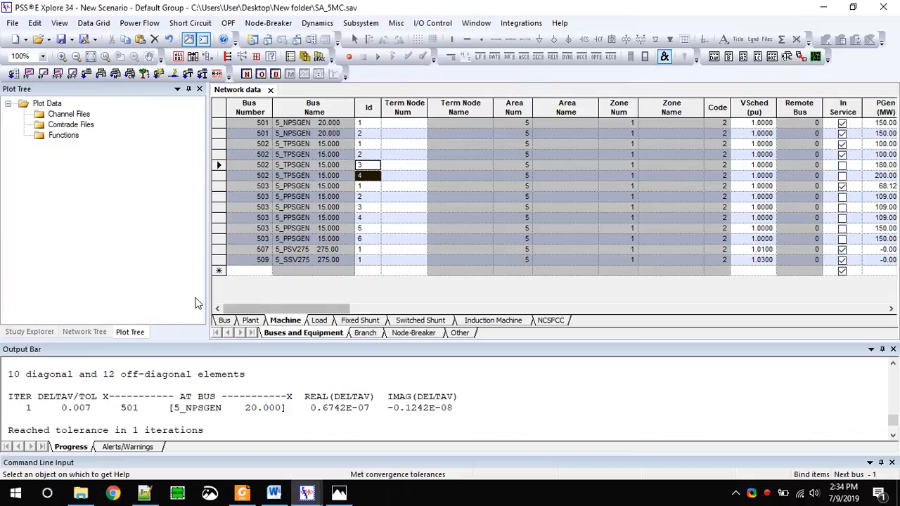
- In Notepad++, delete all model records of machines 3 and 4 at bus 502, leaving one blank line before the bus 503 records
click(144, 493)
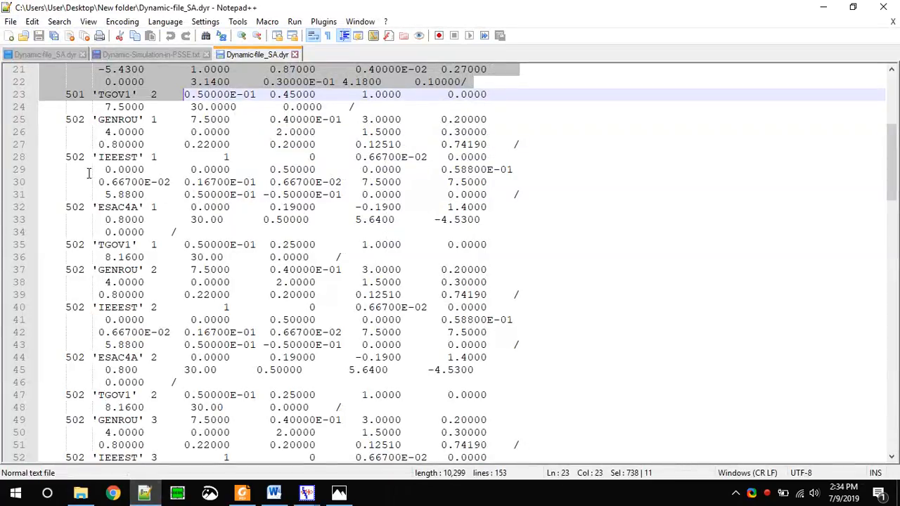
scroll(89, 173, down, 3)
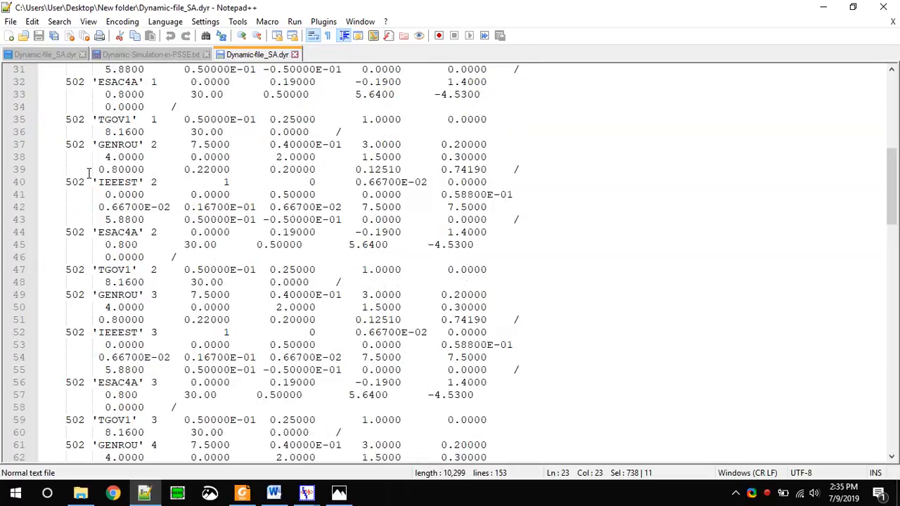
click(66, 271)
click(66, 296)
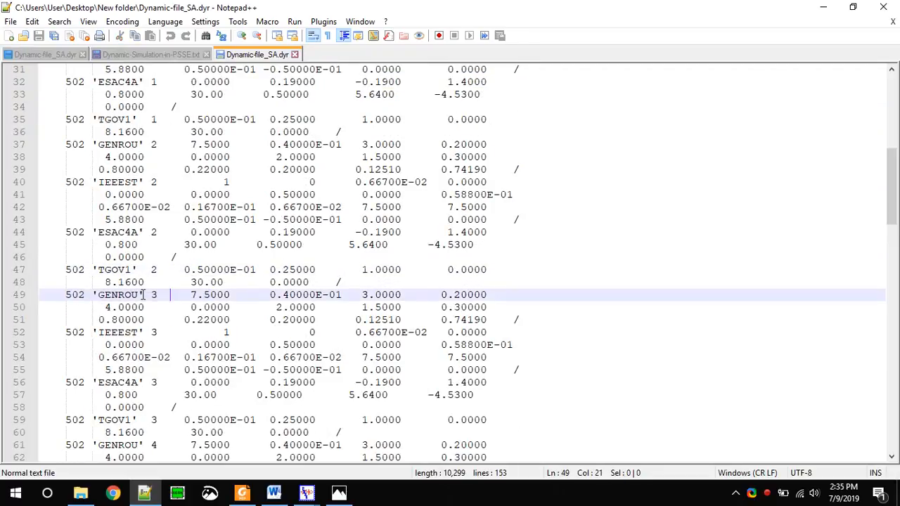
double_click(154, 295)
scroll(157, 295, down, 6)
scroll(83, 122, up, 2)
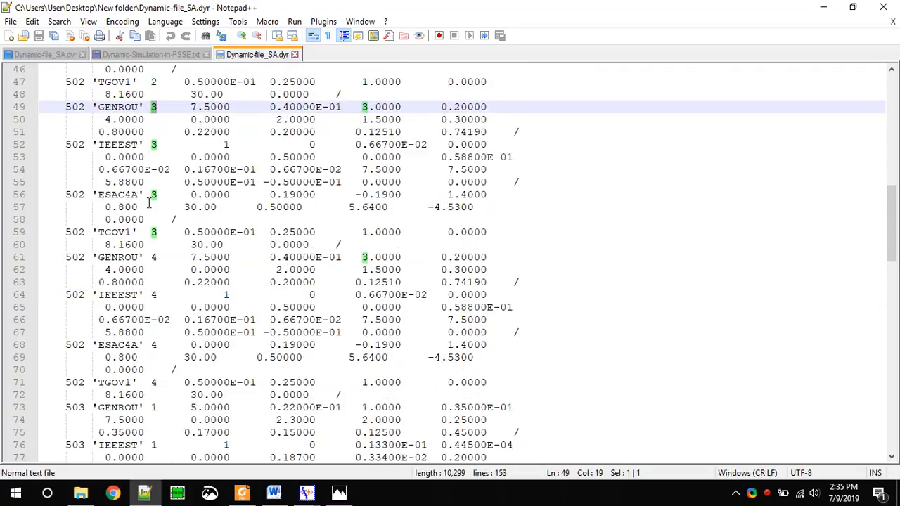
drag(62, 106, 362, 395)
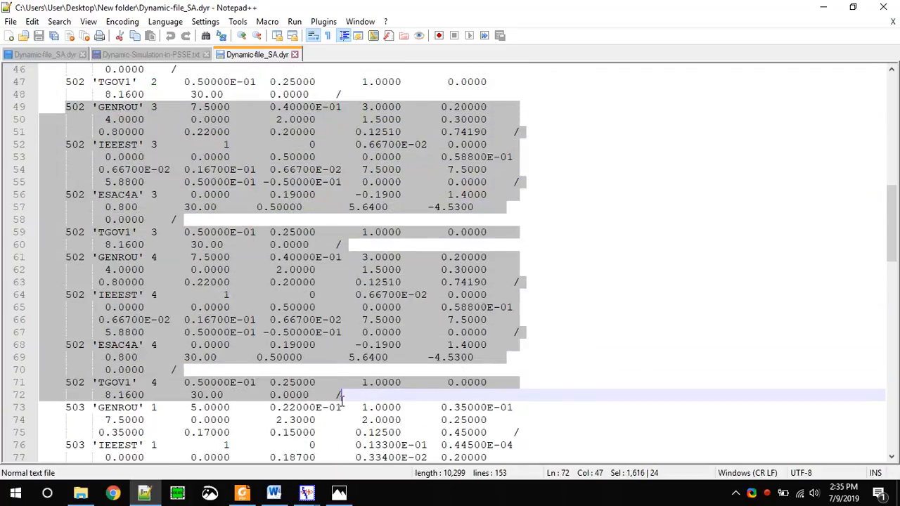
key(Delete)
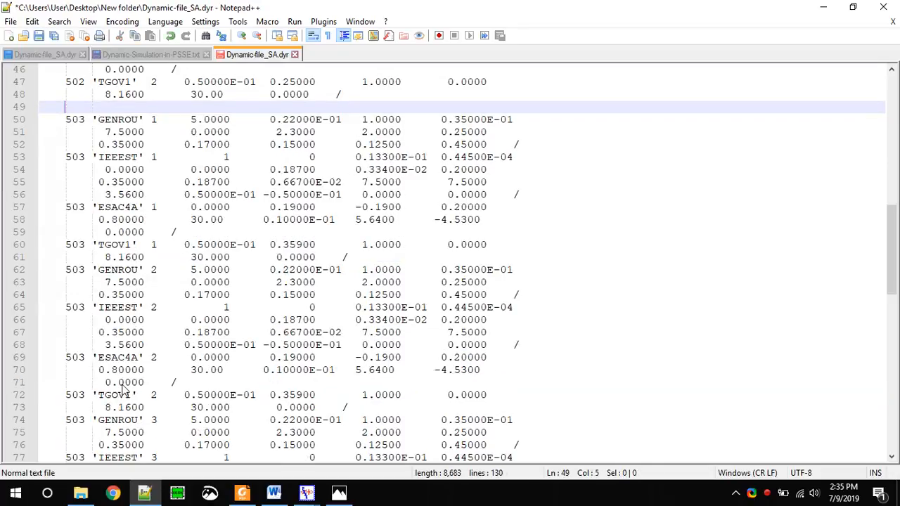
key(BackSpace)
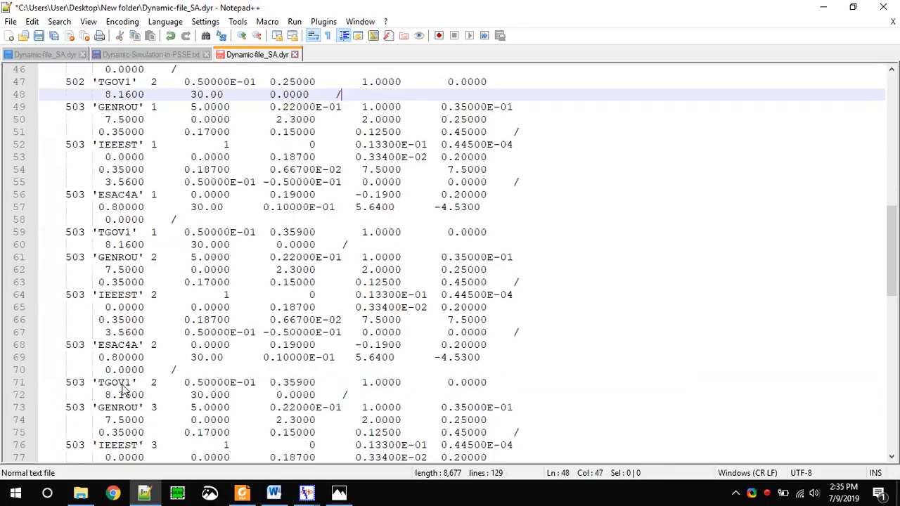
scroll(331, 323, up, 2)
key(Return)
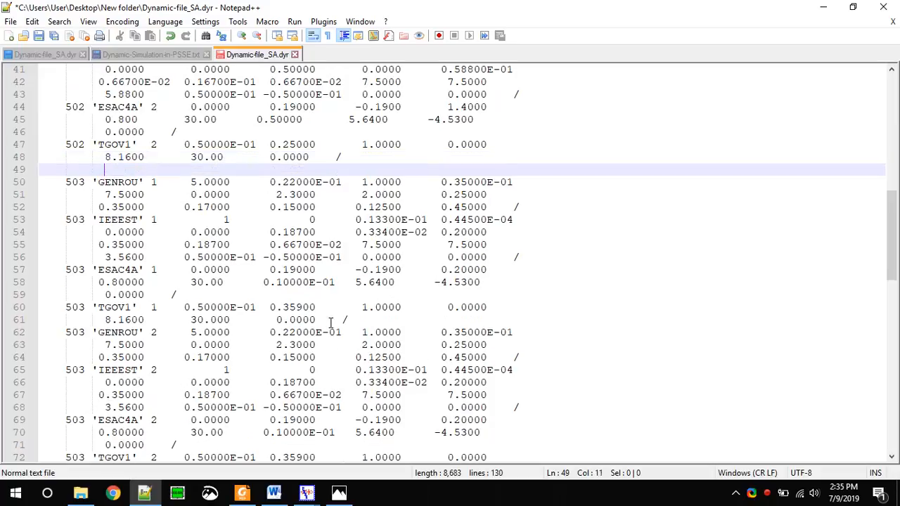
- Remove the blank line between the bus 502 and bus 503 records and save Dynamic-file_SA.dyr
key(BackSpace)
key(BackSpace)
key(BackSpace)
key(BackSpace)
key(BackSpace)
key(ctrl+s)
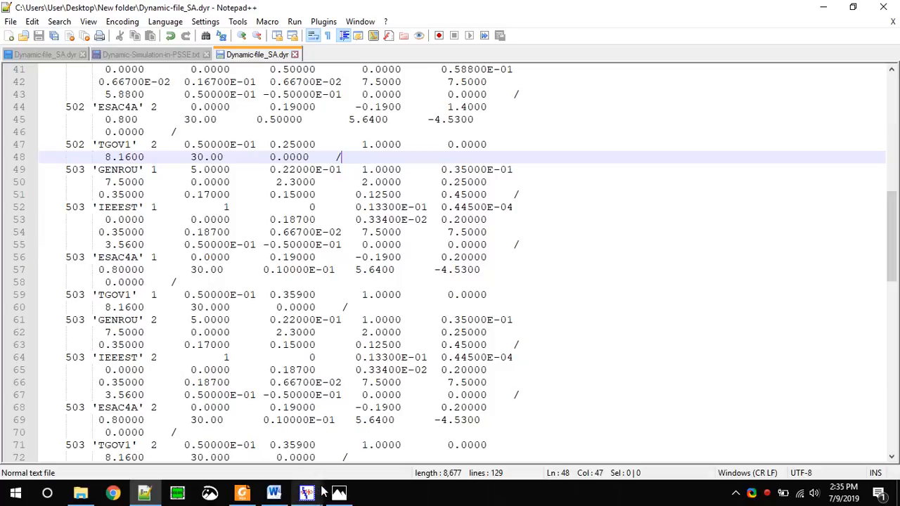
- Switch to PSS®E and check which machine IDs at bus 503 are in service
mouse_move(307, 492)
click(295, 397)
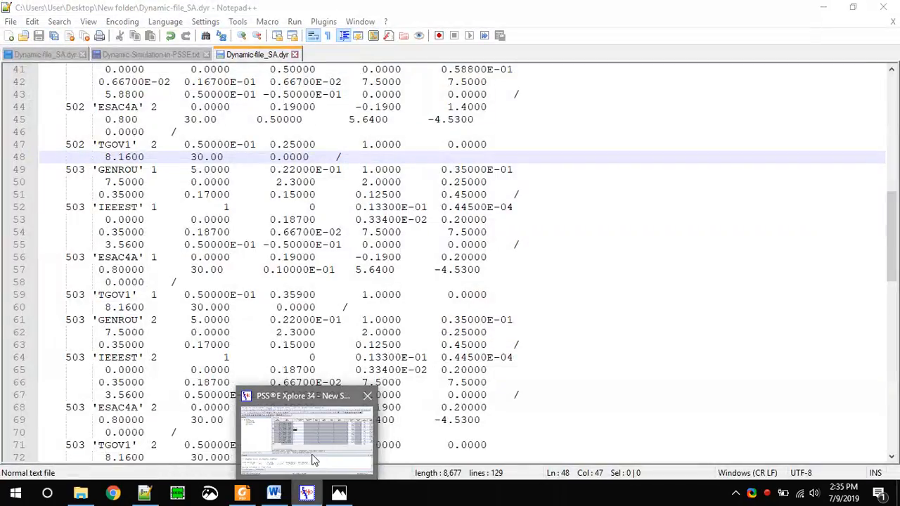
click(292, 366)
click(482, 198)
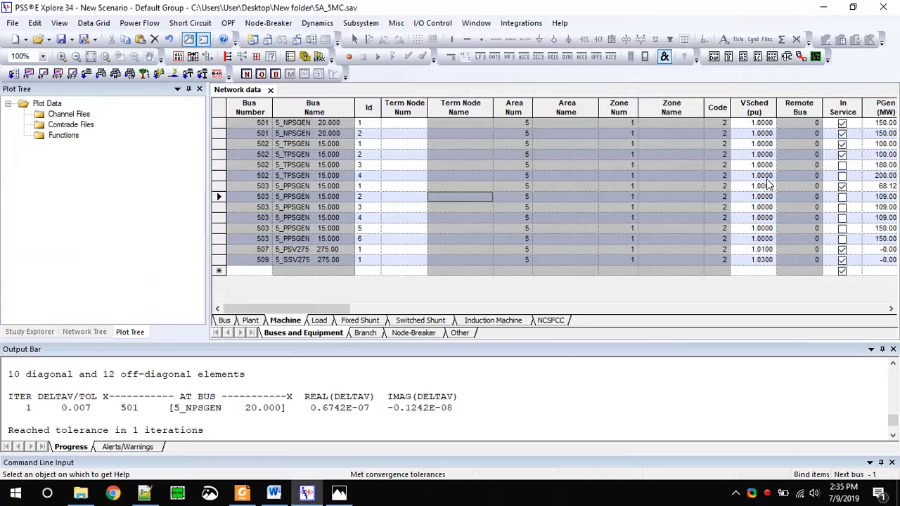
click(366, 188)
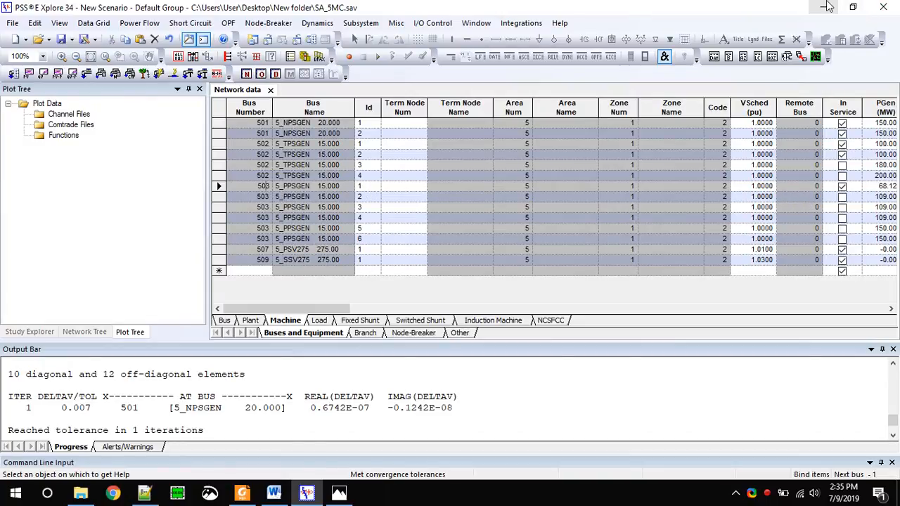
- In Notepad++, delete all model records of machines 2 to 6 at bus 503 and close the gap before the bus 507 record
key(alt+Tab)
scroll(92, 169, down, 2)
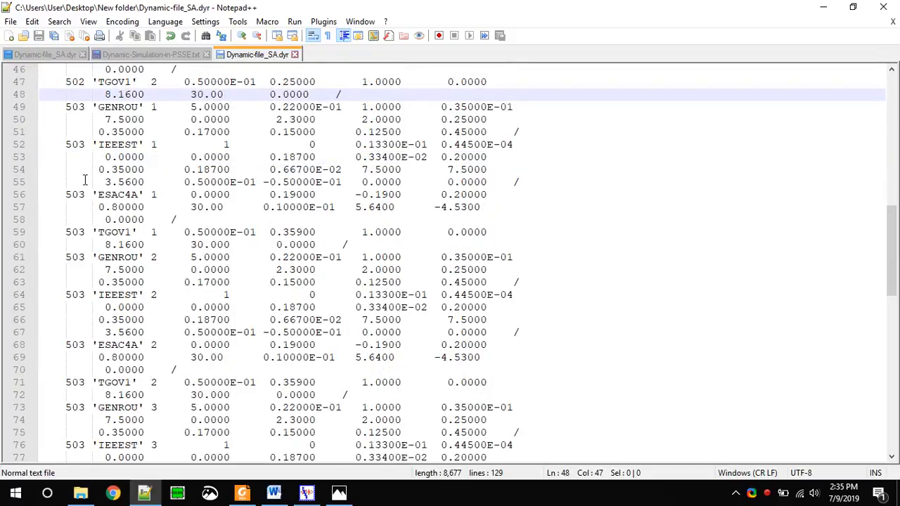
drag(65, 107, 404, 234)
click(413, 233)
drag(70, 258, 106, 312)
click(99, 296)
drag(62, 256, 362, 345)
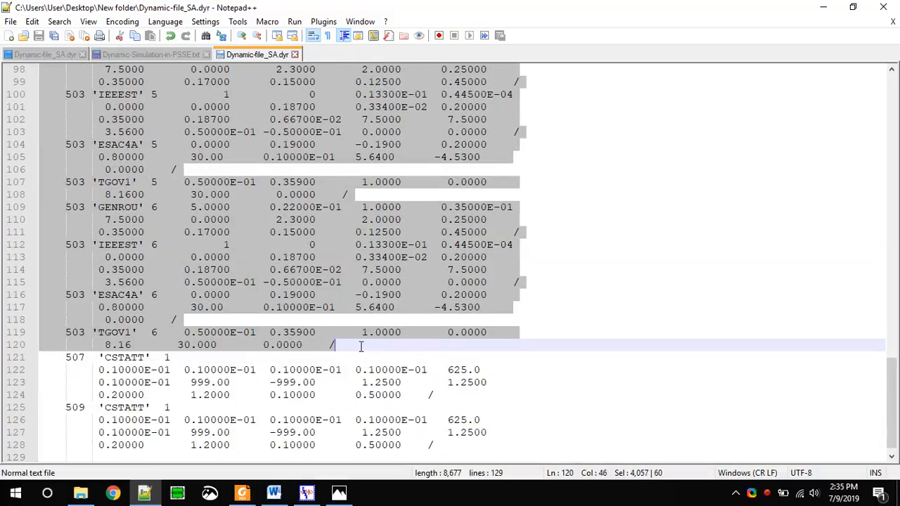
key(Delete)
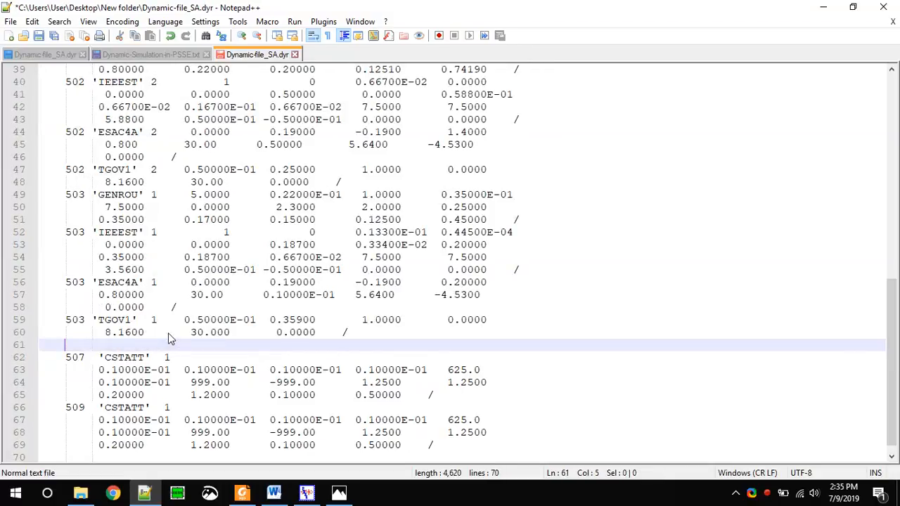
key(BackSpace)
key(BackSpace)
key(BackSpace)
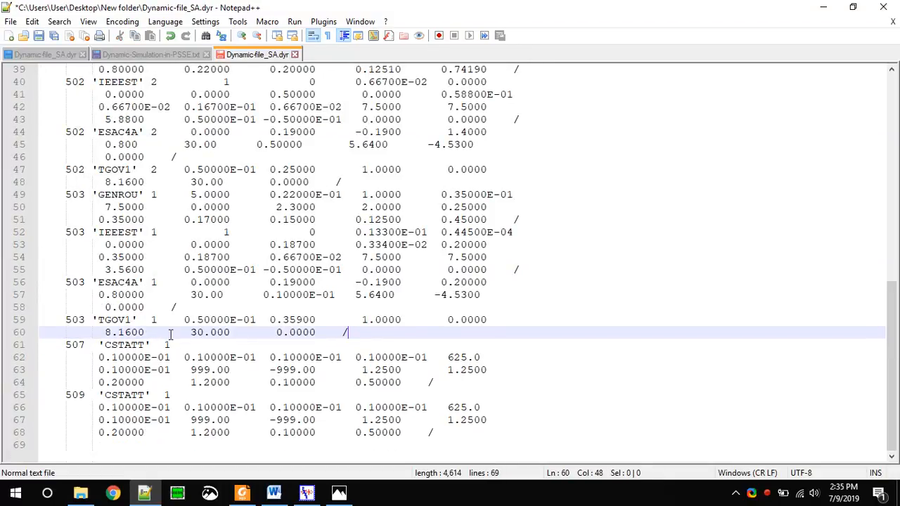
- Compare the CSTATT records of buses 507 and 509 with the corresponding machines in the PSS®E network data
drag(60, 345, 105, 430)
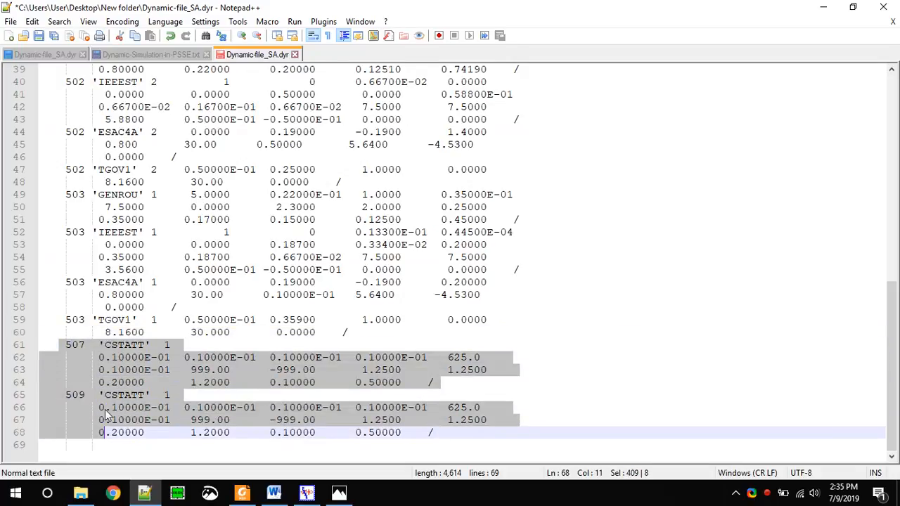
click(106, 412)
click(307, 492)
click(262, 250)
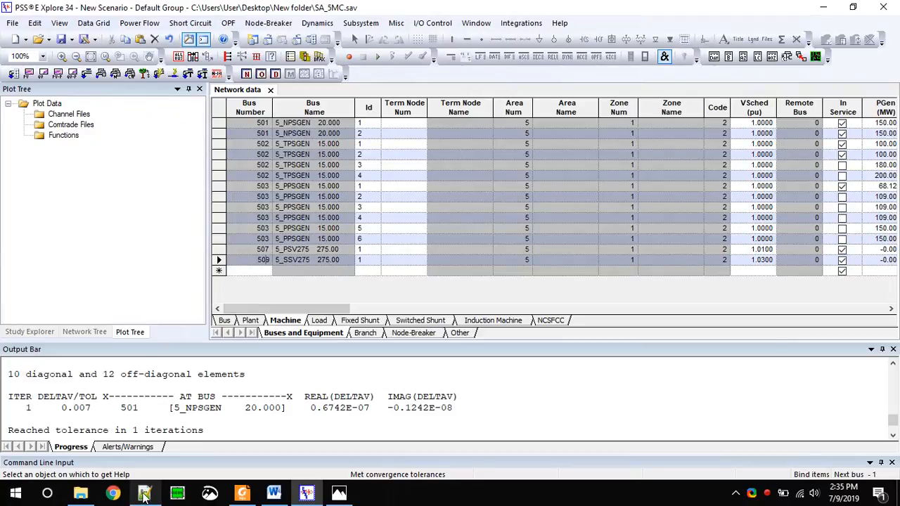
- Switch to Notepad++, review the remaining records up to the start of the file, and save Dynamic-file_SA.dyr
click(144, 492)
drag(185, 246, 225, 370)
click(225, 370)
scroll(225, 370, up, 10)
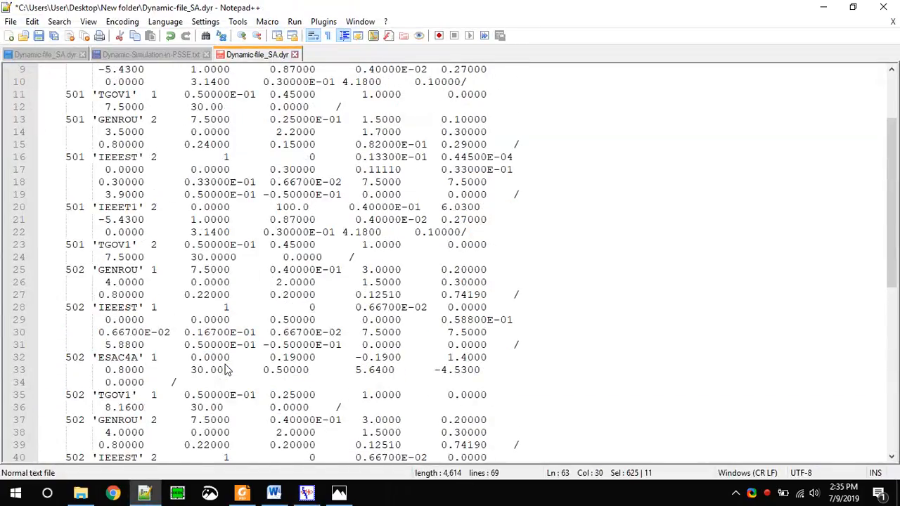
scroll(225, 369, up, 3)
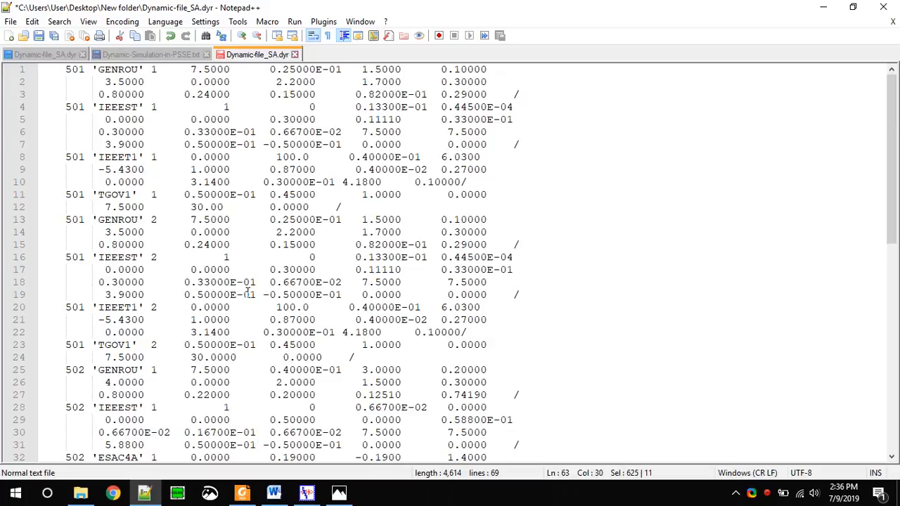
click(10, 22)
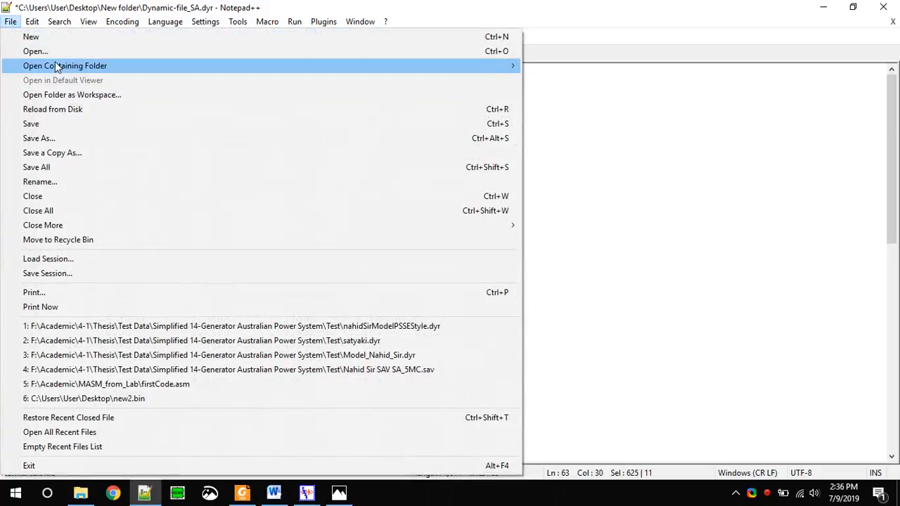
click(34, 124)
click(348, 219)
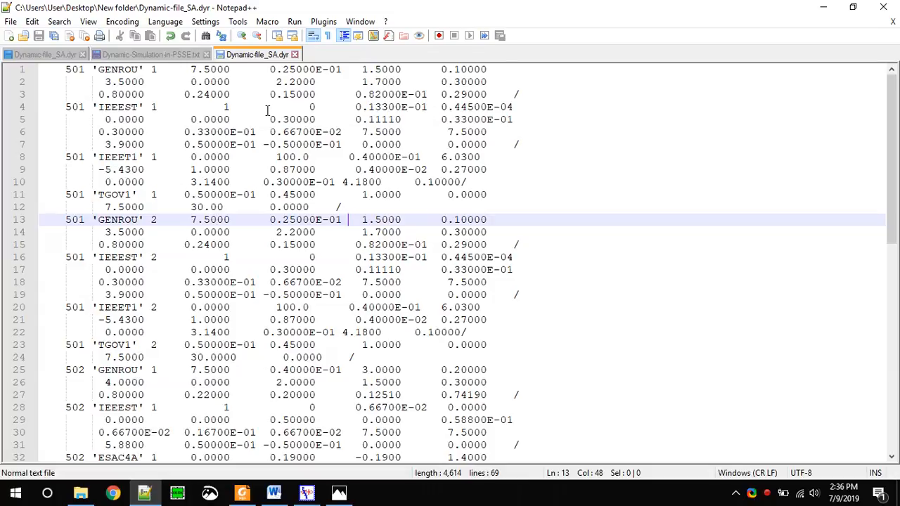
- Switch to PSS®E and read Dynamic-file_SA.dyr into the case as dynamics data, with all starting indices at 1
click(306, 492)
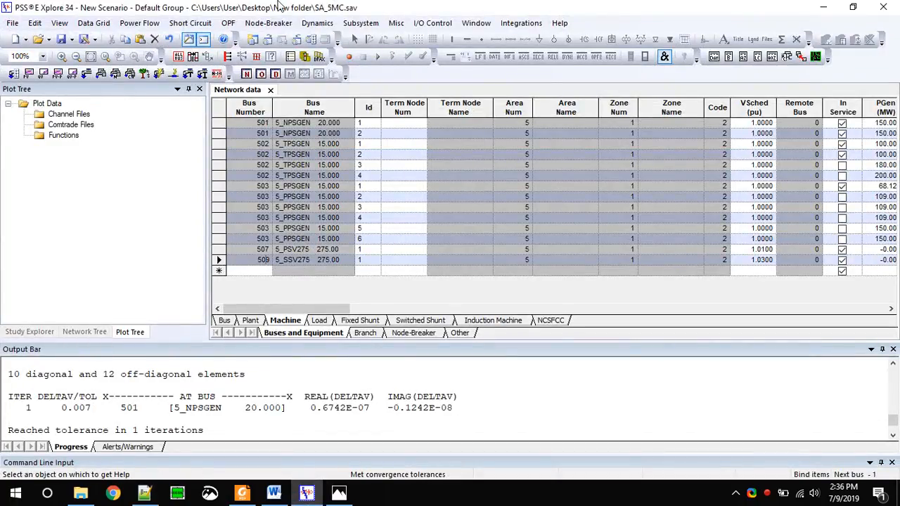
click(38, 38)
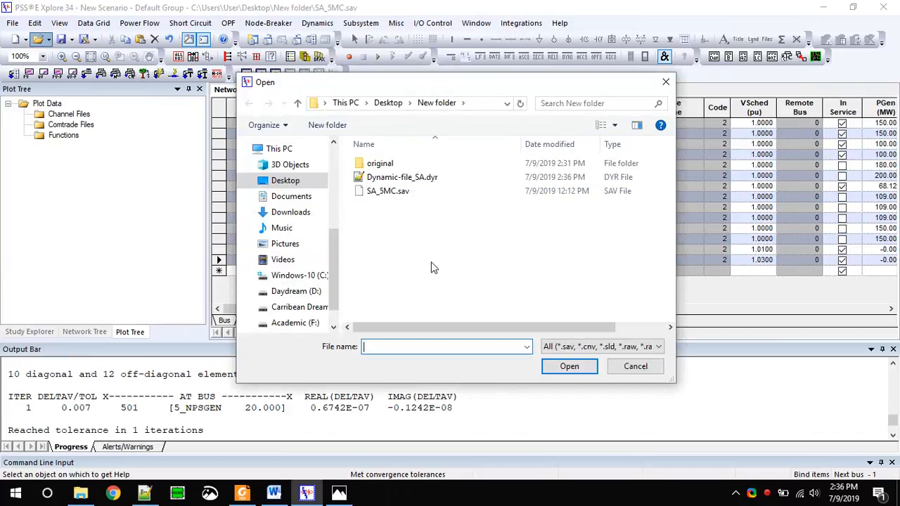
double_click(414, 185)
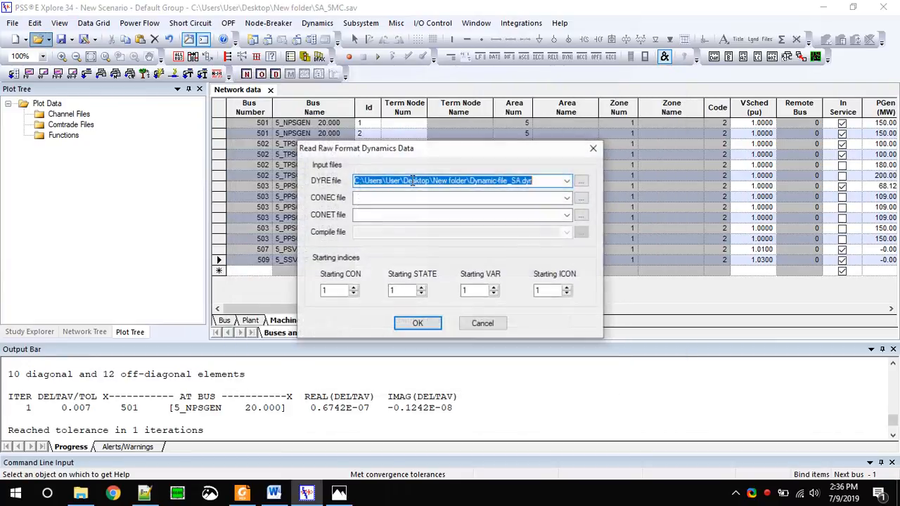
click(418, 325)
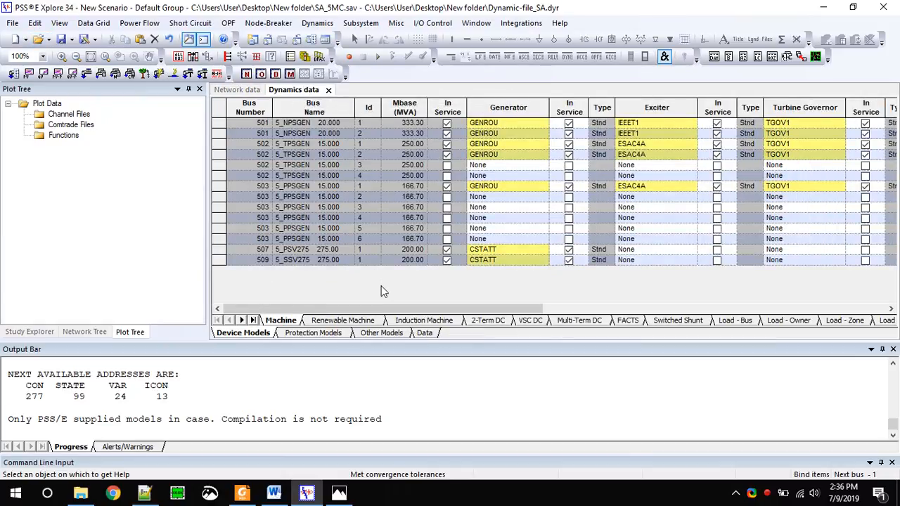
mouse_move(375, 313)
mouse_down()
mouse_move(481, 312)
mouse_move(375, 312)
mouse_up()
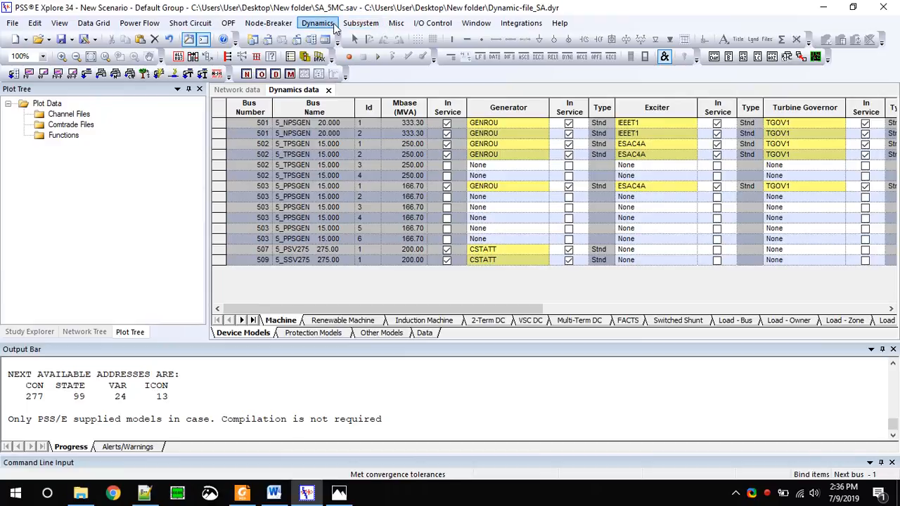
right_click(767, 494)
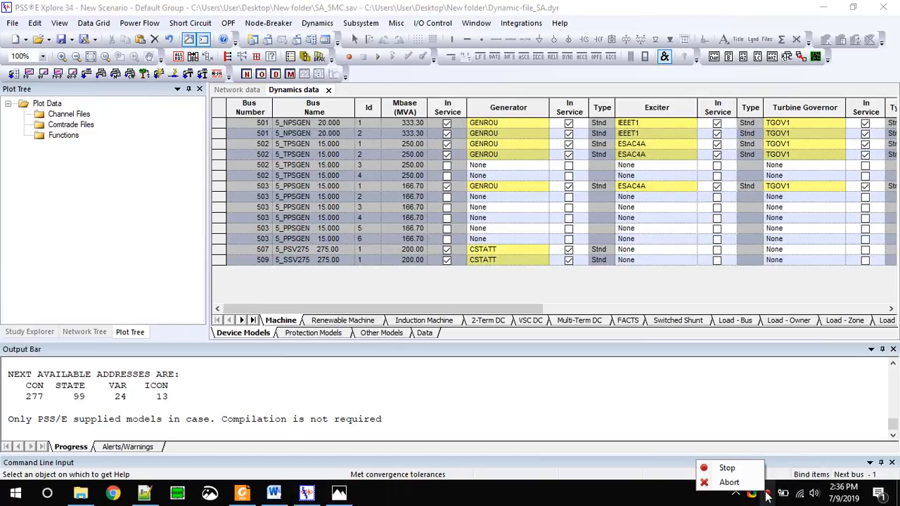
click(709, 467)
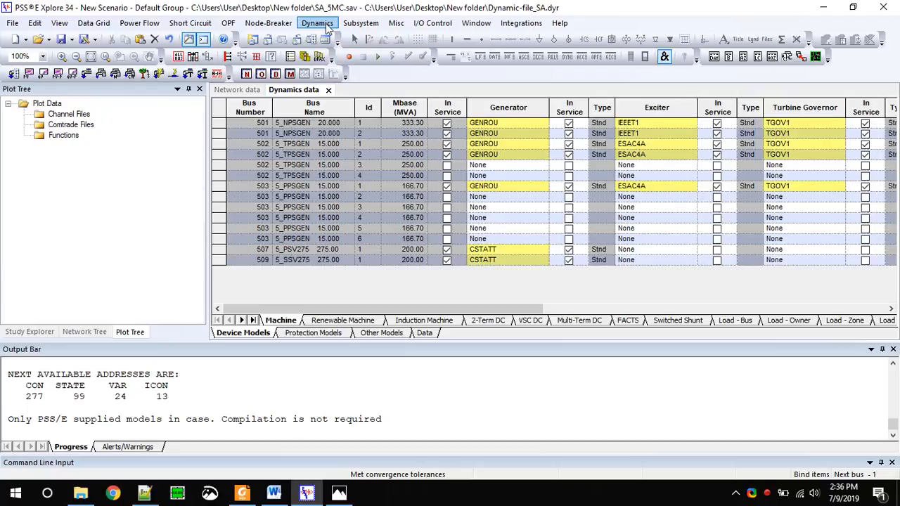
- Set up output channels for all buses with the Channel Setup Wizard, using Machine category All plus Wind Machine, Load, Bus and Branch
click(327, 27)
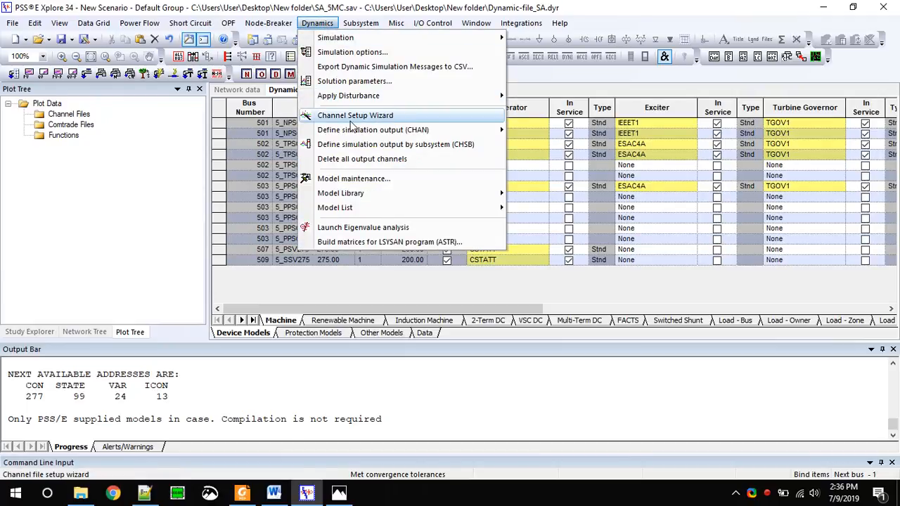
click(352, 118)
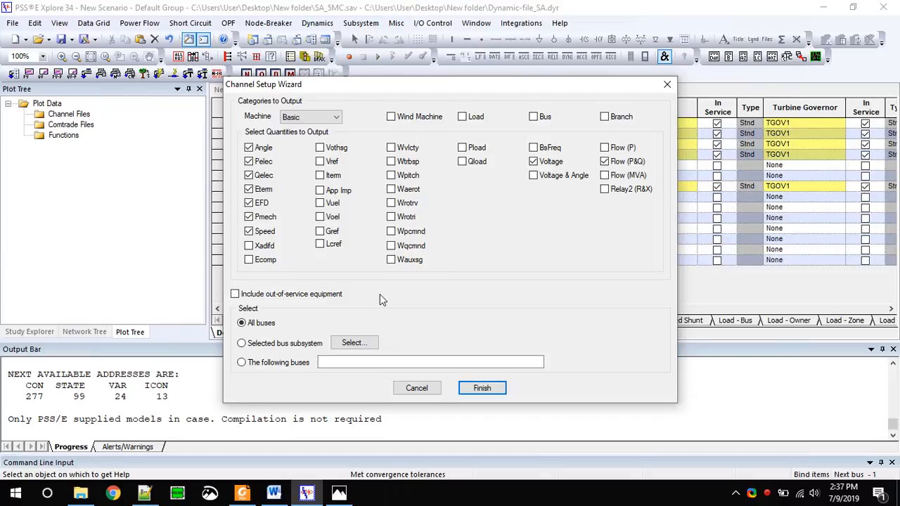
click(406, 118)
click(481, 119)
click(550, 121)
click(616, 121)
click(308, 117)
click(297, 147)
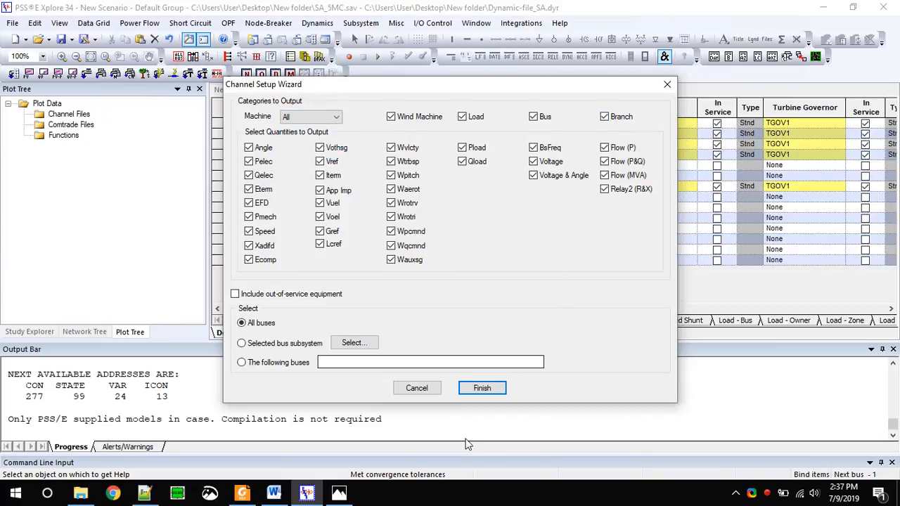
click(492, 389)
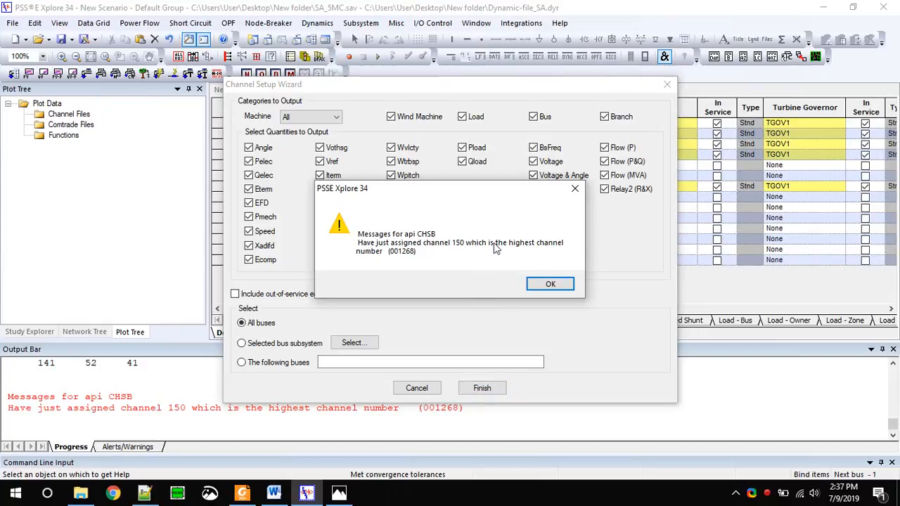
click(542, 283)
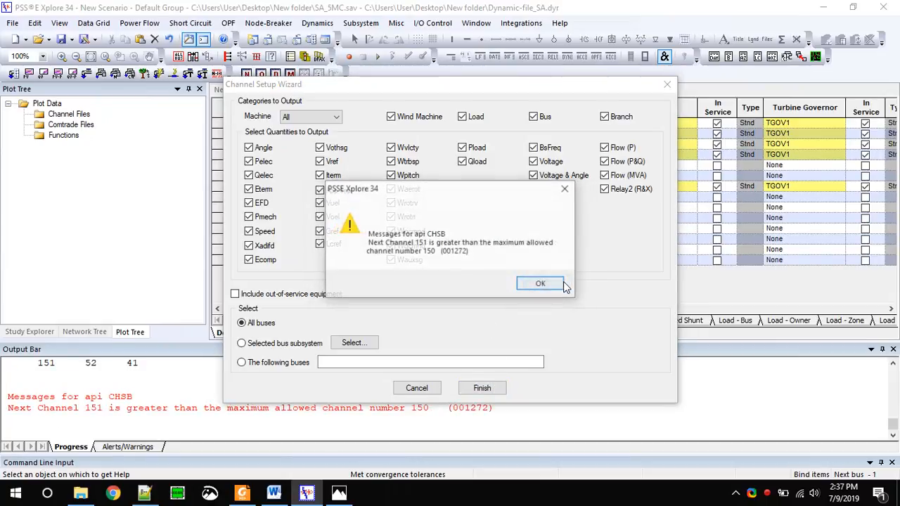
click(541, 285)
click(522, 285)
click(523, 284)
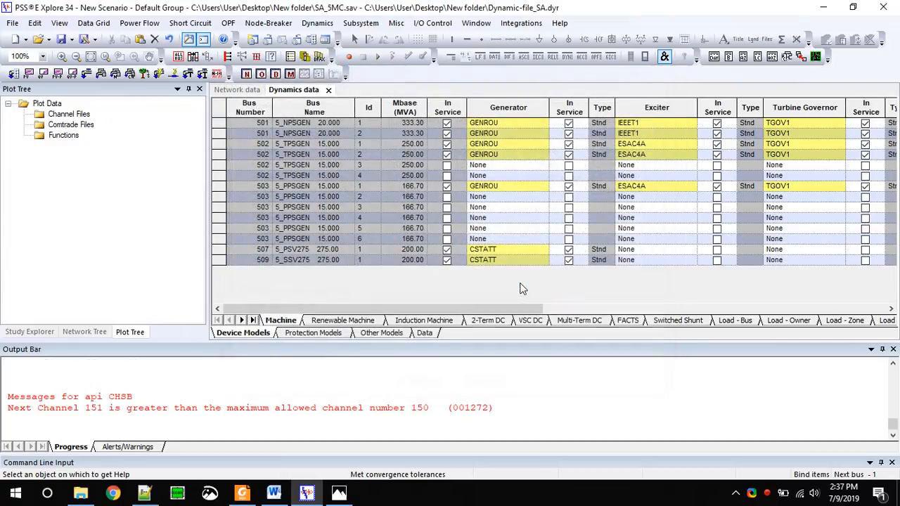
- Try to set up channels for all buses with Machine category None and only the Speed quantity selected
click(317, 23)
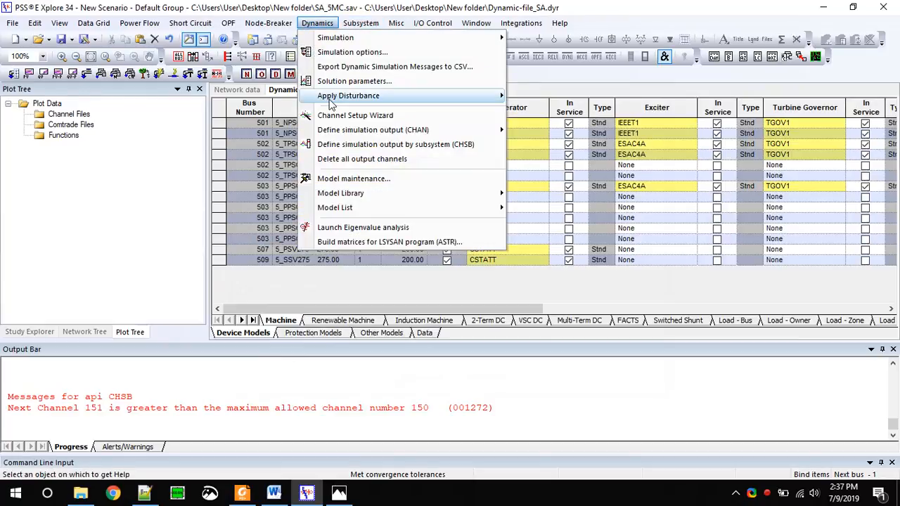
click(331, 173)
click(335, 118)
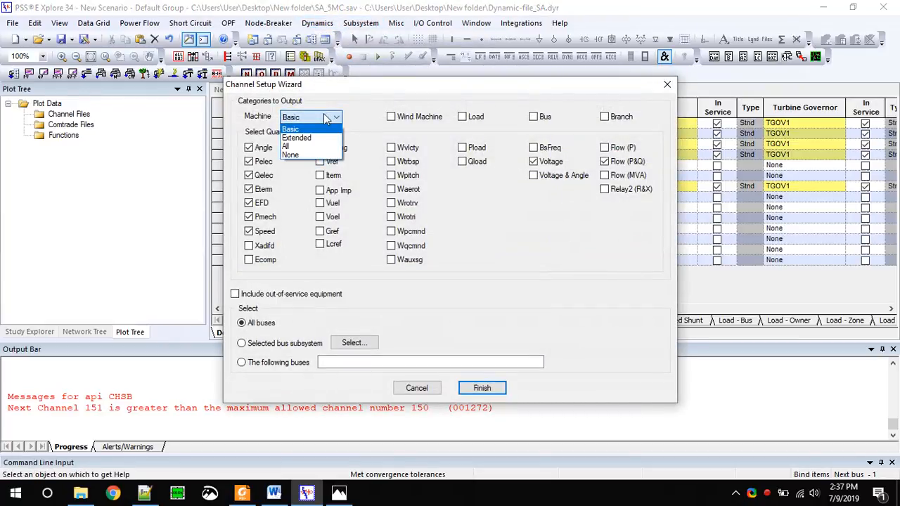
click(318, 154)
click(552, 163)
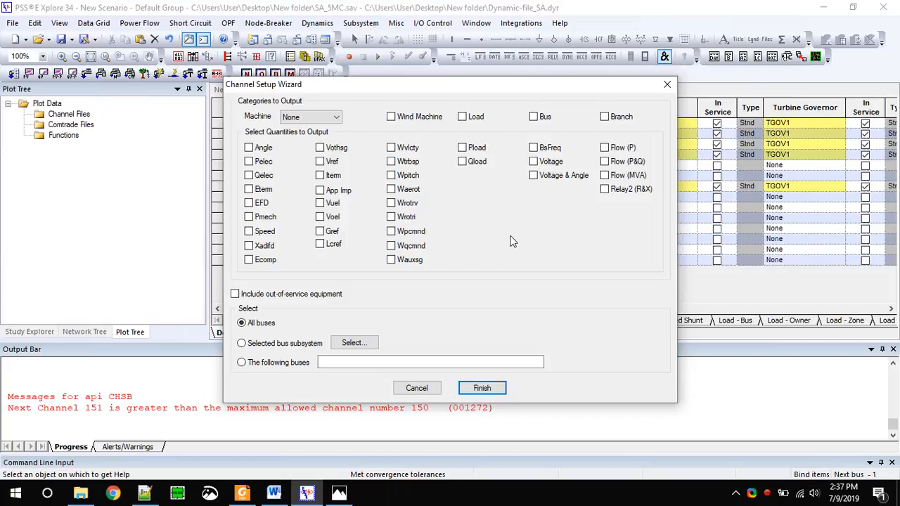
click(266, 235)
click(266, 236)
click(266, 236)
click(496, 391)
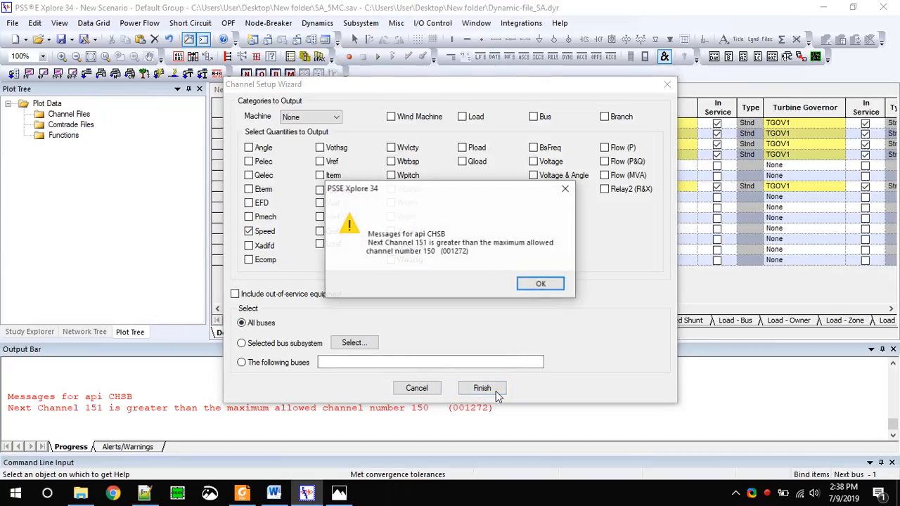
click(542, 283)
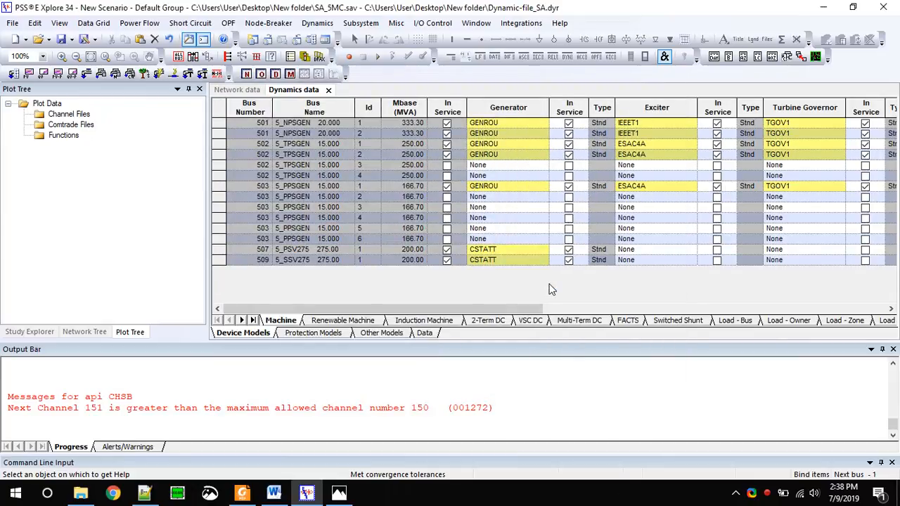
- Try the channel setup for all buses with Machine category Basic, clearing every preselected quantity except Speed
click(317, 24)
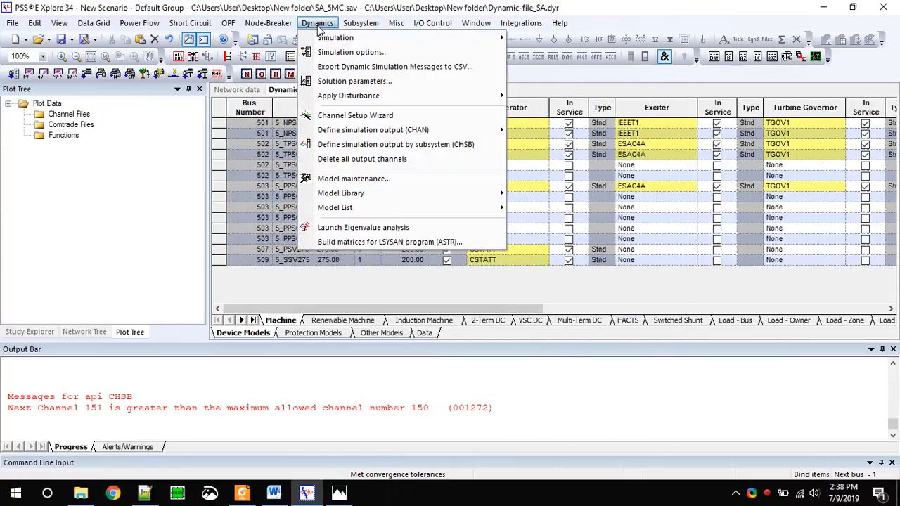
click(334, 115)
click(604, 162)
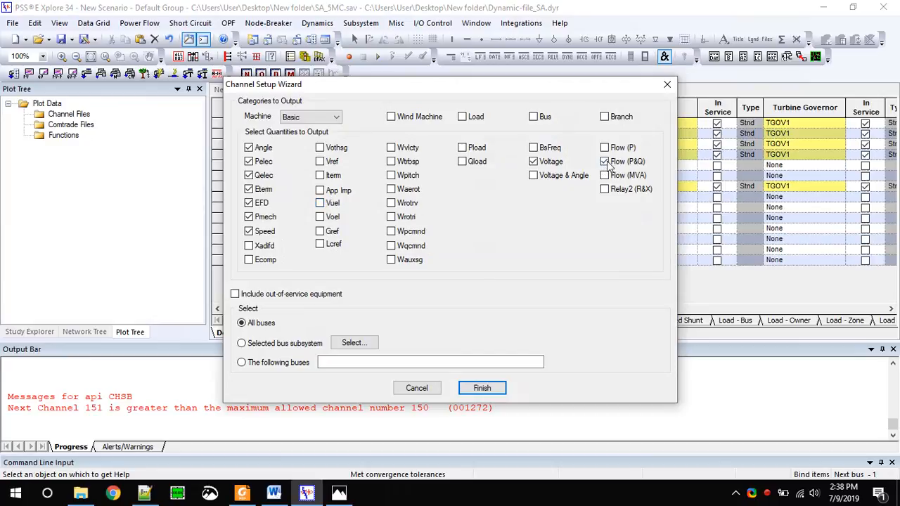
click(533, 162)
click(257, 232)
click(259, 204)
click(261, 163)
click(262, 149)
click(262, 177)
click(267, 219)
click(257, 232)
click(474, 388)
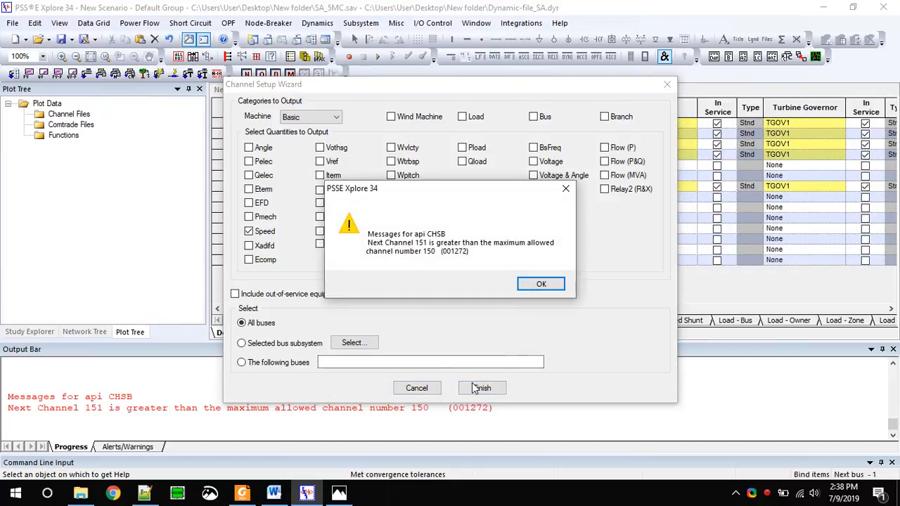
- Dismiss the channel limit warnings and leave the Channel Setup Wizard
click(542, 284)
drag(609, 341, 606, 230)
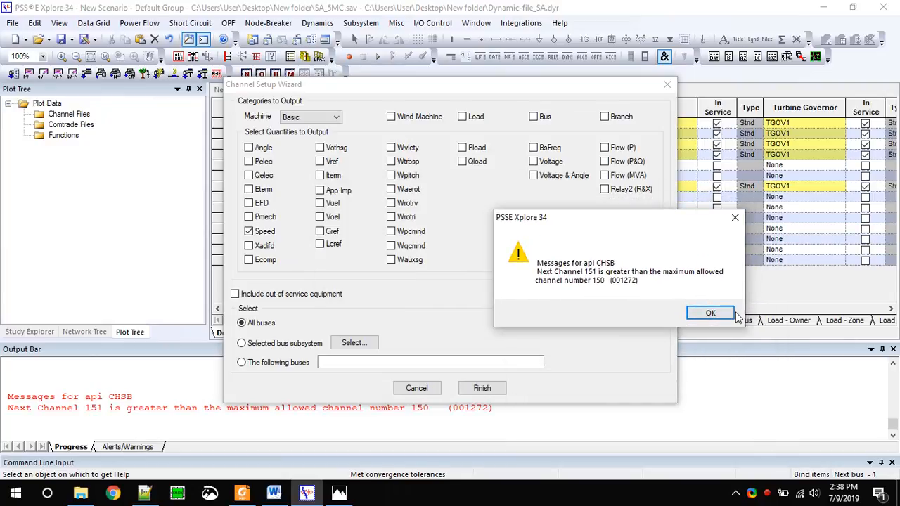
click(696, 315)
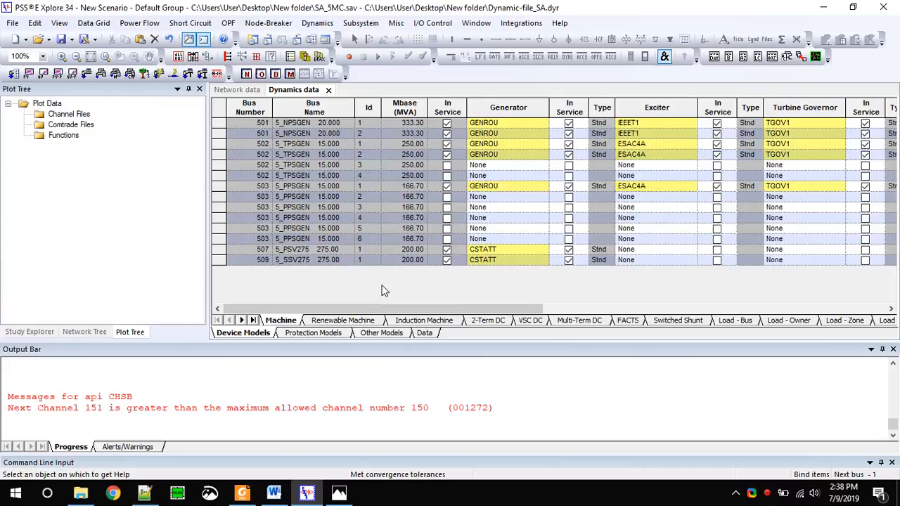
click(325, 24)
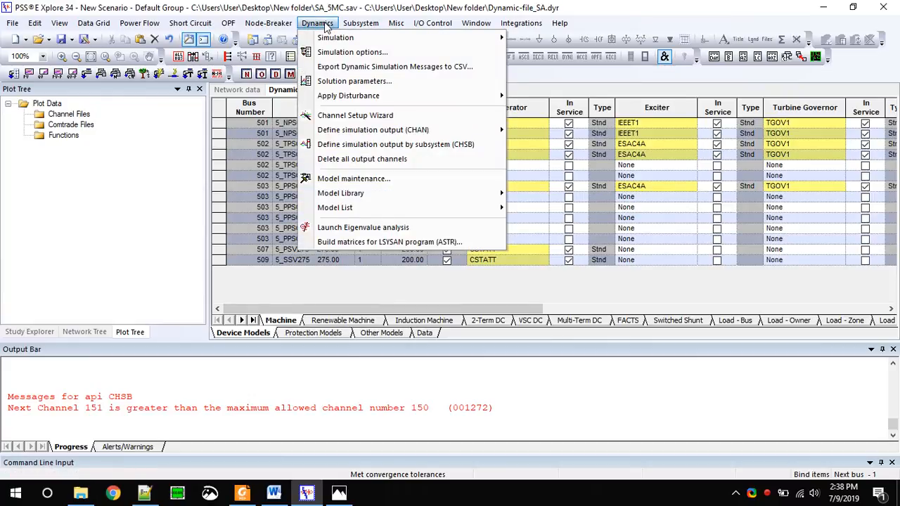
click(324, 25)
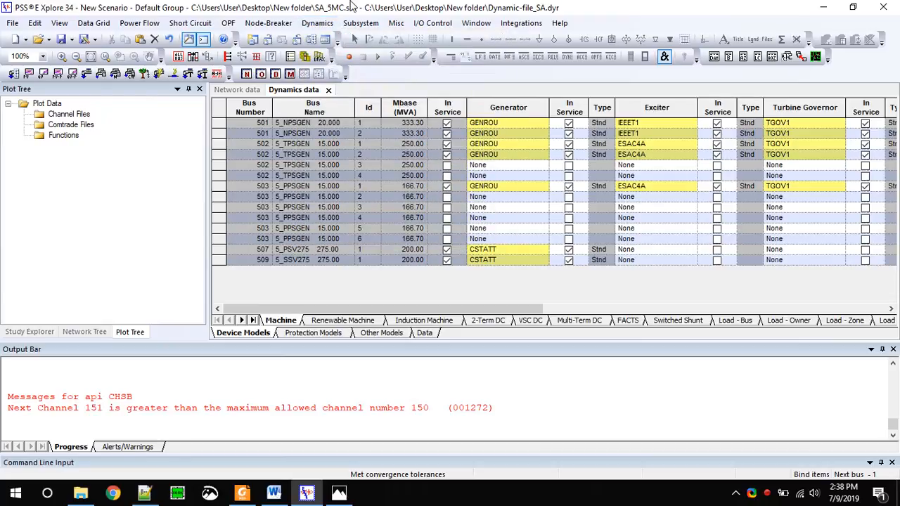
- Close the dynamics data view and re-read Dynamic-file_SA.dyr with all starting indices at 1, without saving the current snapshot
click(328, 91)
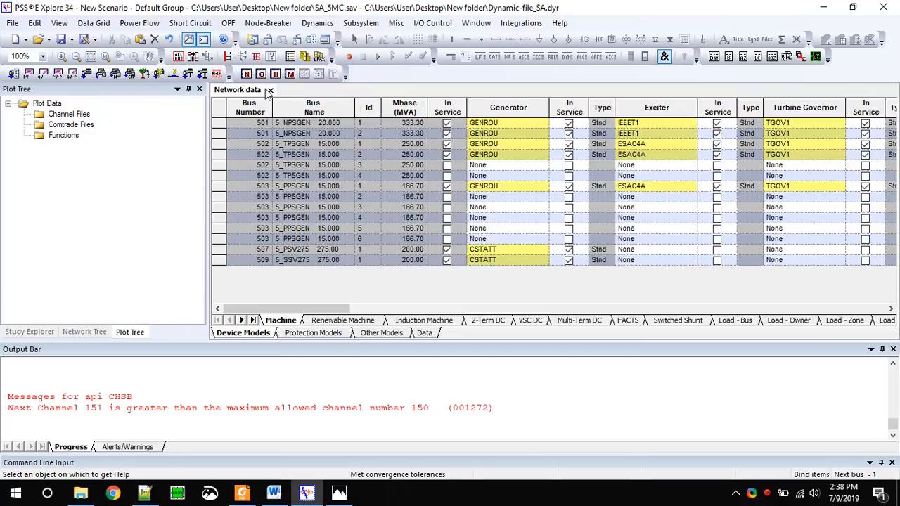
click(39, 41)
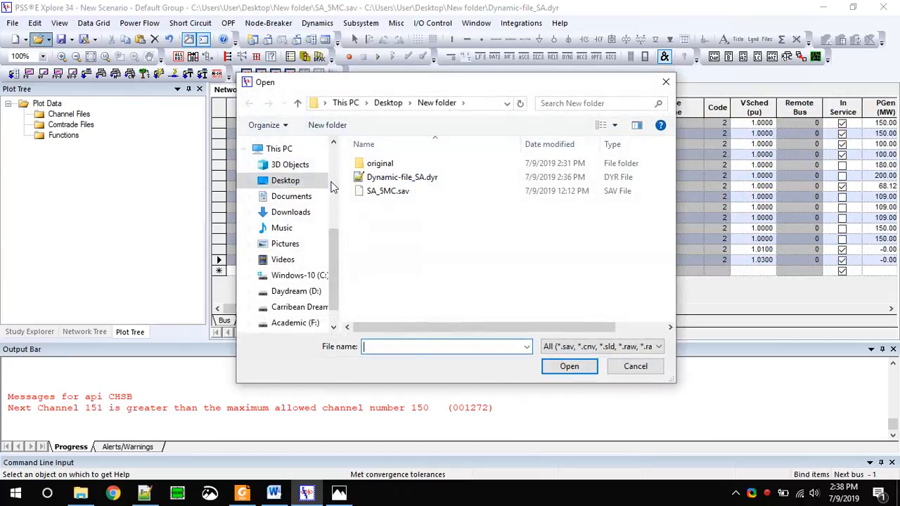
click(403, 177)
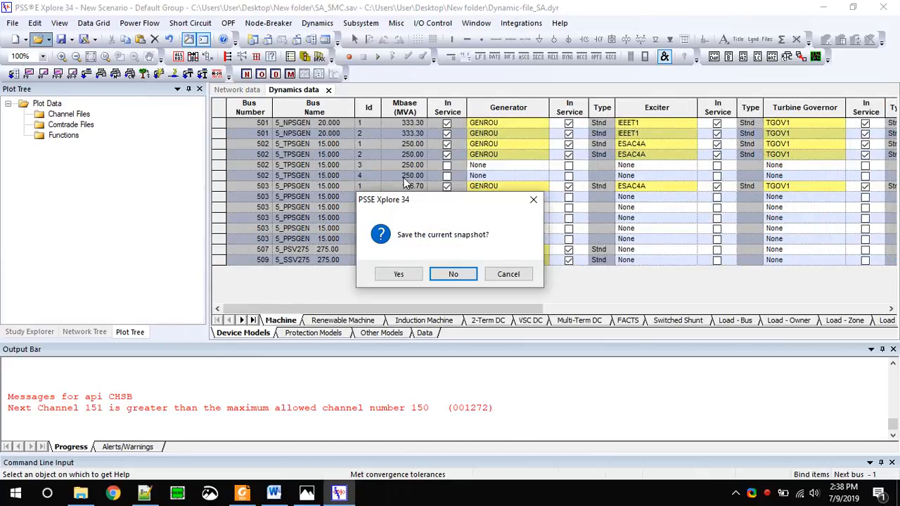
click(457, 274)
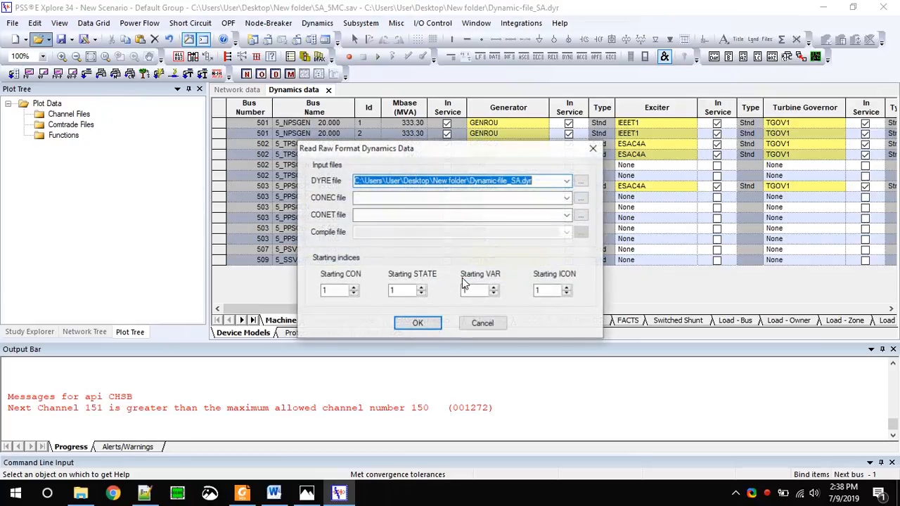
click(416, 323)
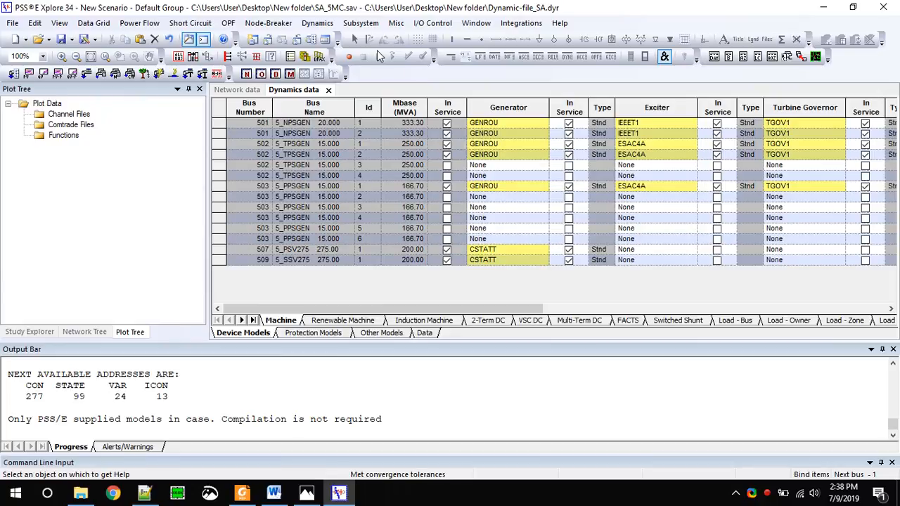
- Try the channel setup again for all buses with Machine category None and only Speed checked, and inspect the resulting output message
click(317, 22)
click(352, 116)
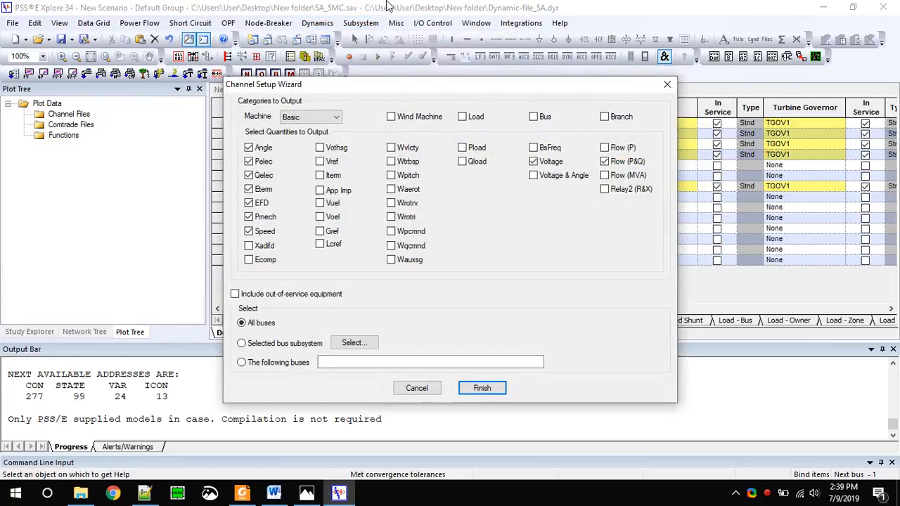
click(313, 118)
click(299, 125)
click(534, 117)
click(605, 116)
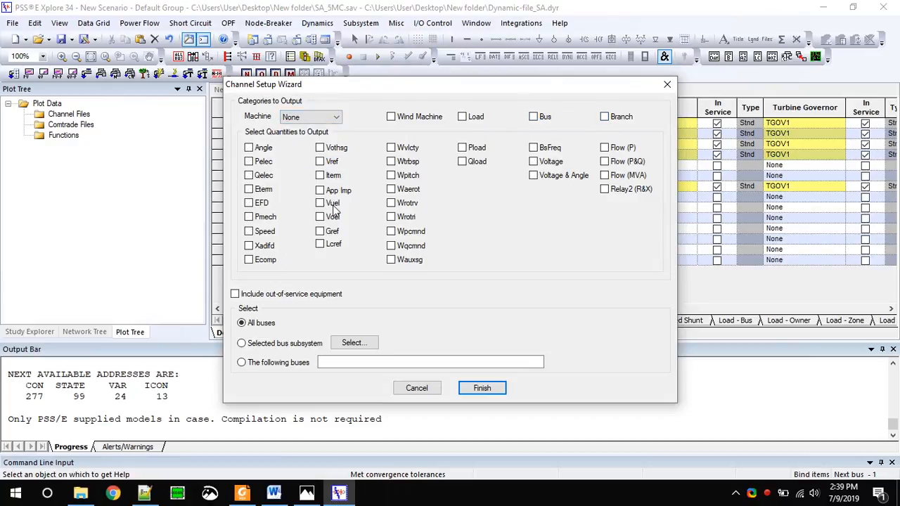
click(259, 233)
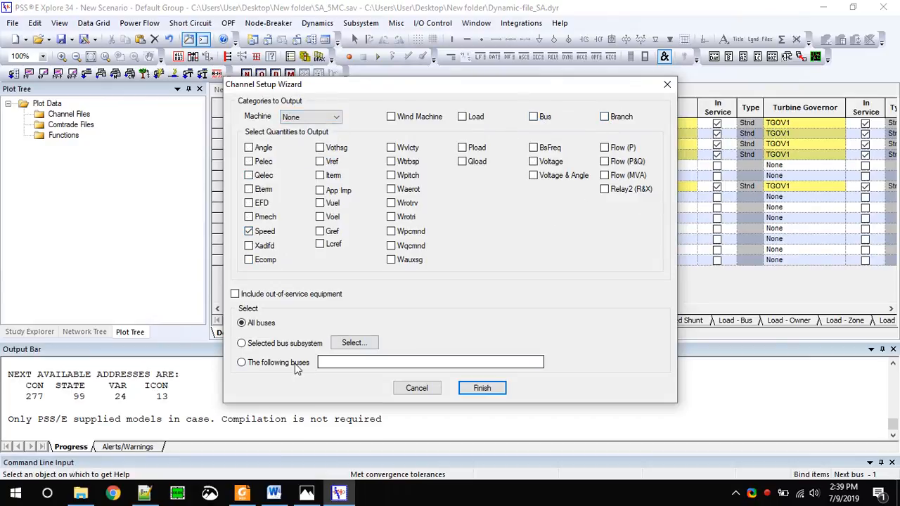
click(482, 389)
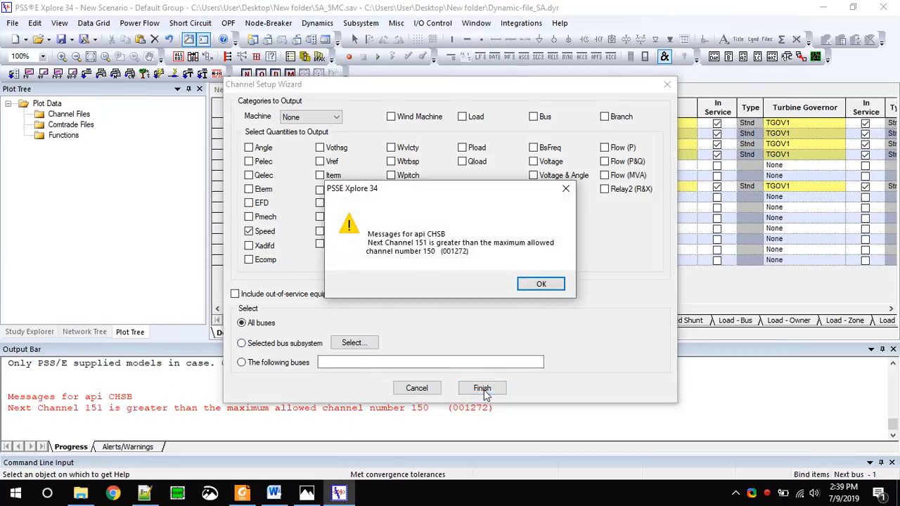
click(544, 284)
drag(26, 393, 501, 409)
click(528, 411)
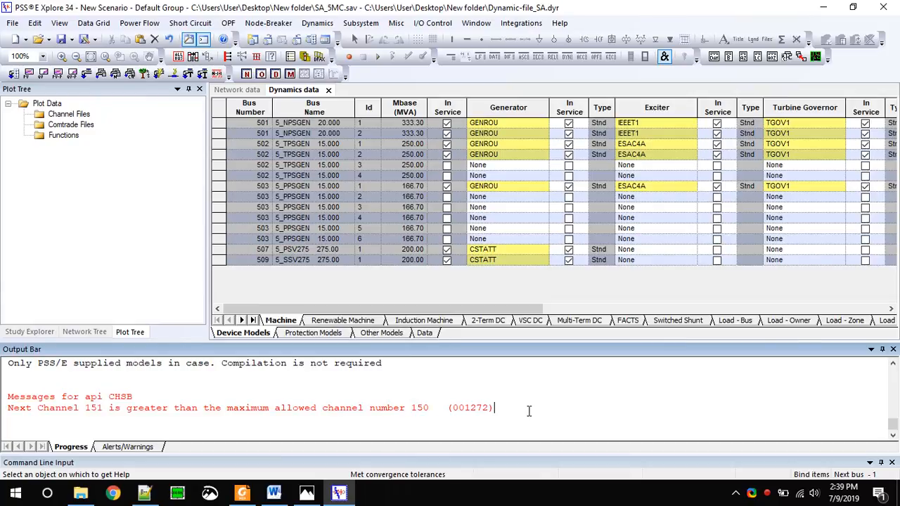
click(325, 29)
click(343, 116)
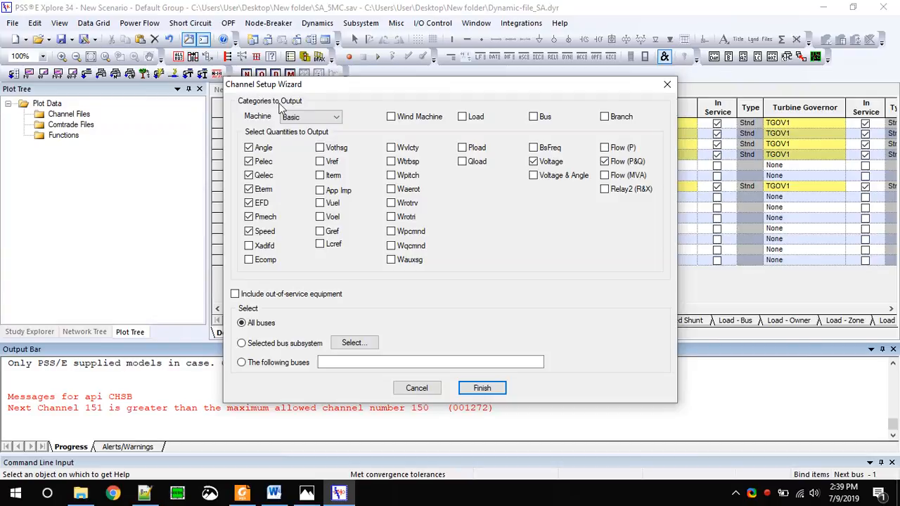
click(417, 389)
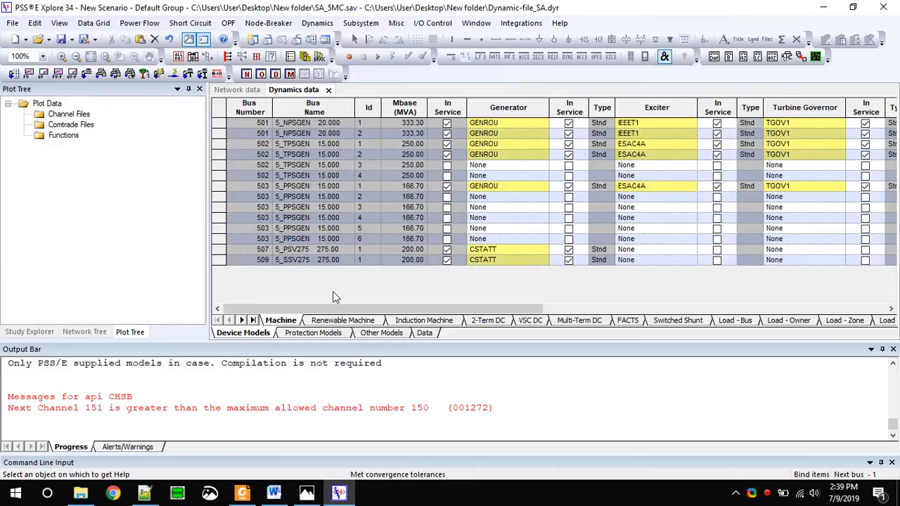
- Close PSS®E without saving changes to Dynamic-file_SA.dyr and start PSS®E Xplore 34 again from the desktop
click(884, 7)
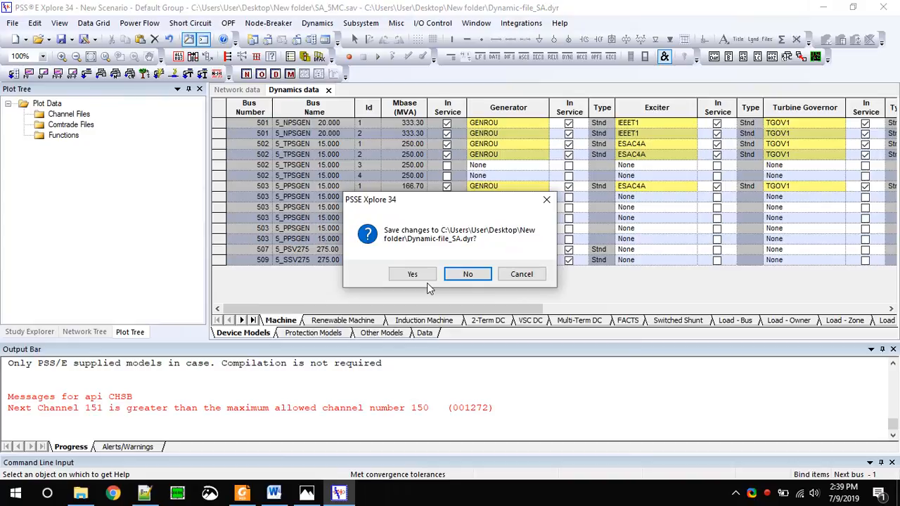
click(467, 275)
click(470, 275)
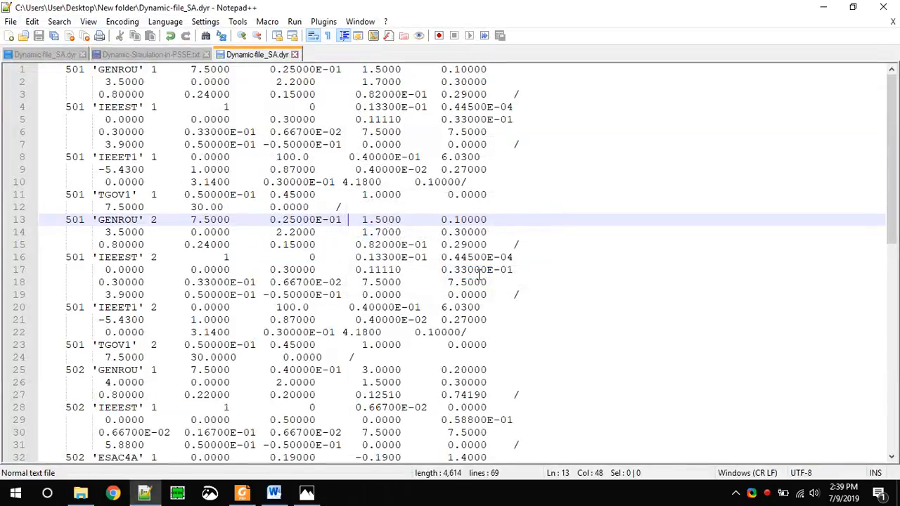
click(823, 7)
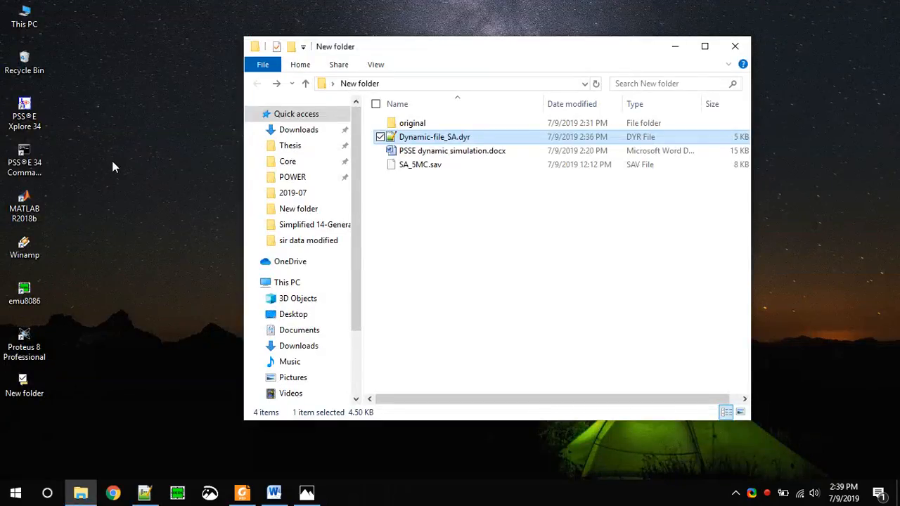
click(25, 121)
double_click(24, 131)
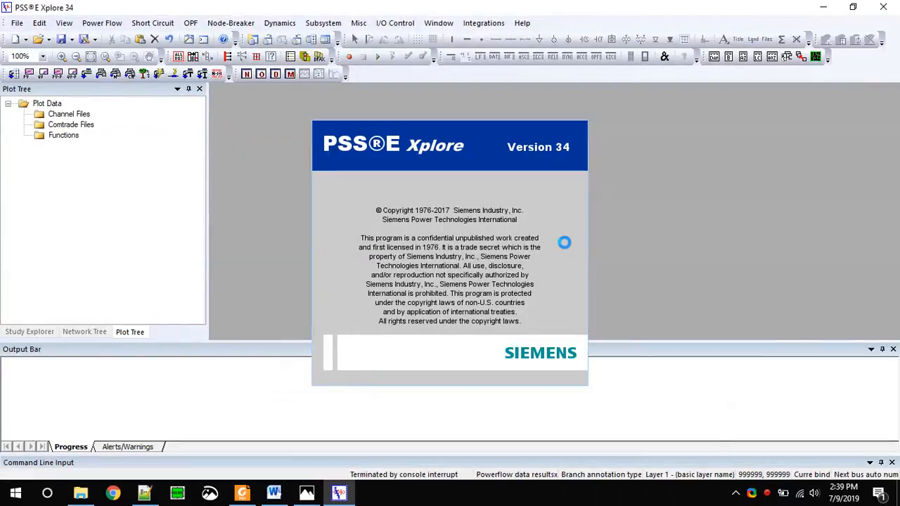
- Open SA_5MC.sav from the desktop's New folder and solve its power flow with Full Newton-Raphson and no flat start
click(47, 39)
click(57, 127)
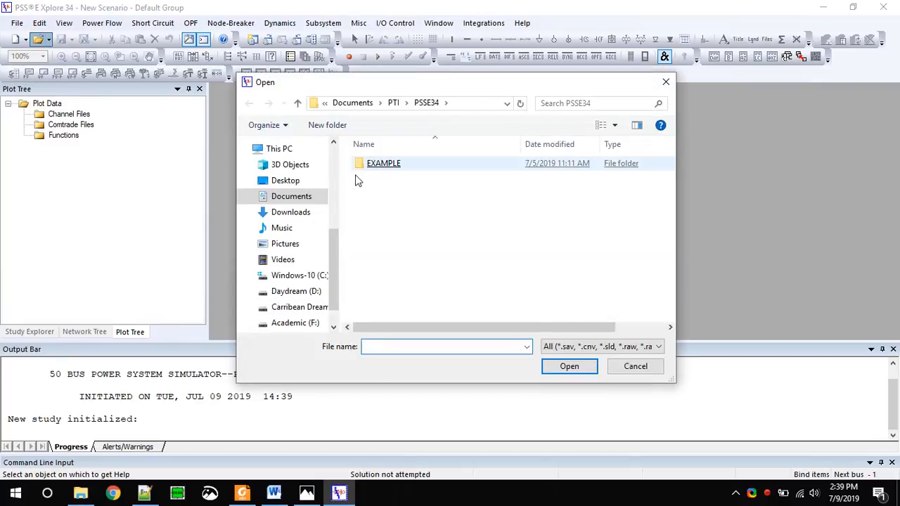
click(285, 180)
double_click(394, 166)
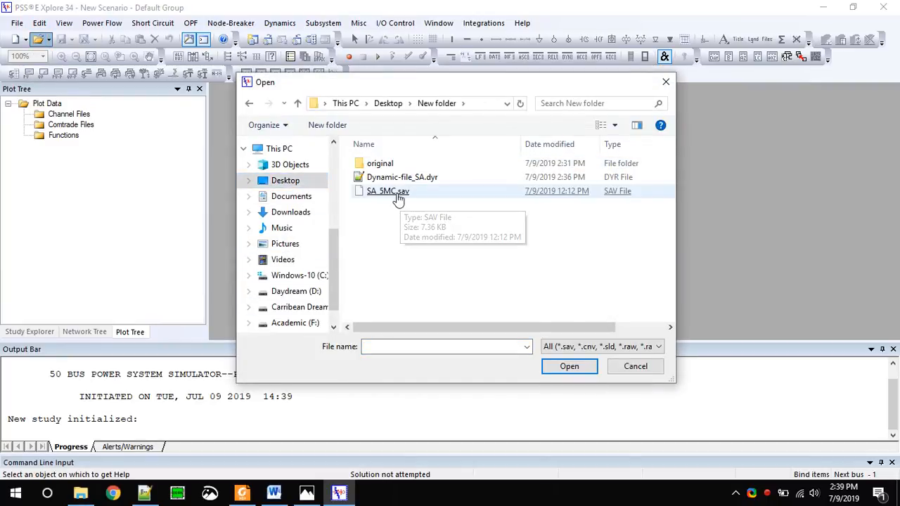
double_click(400, 192)
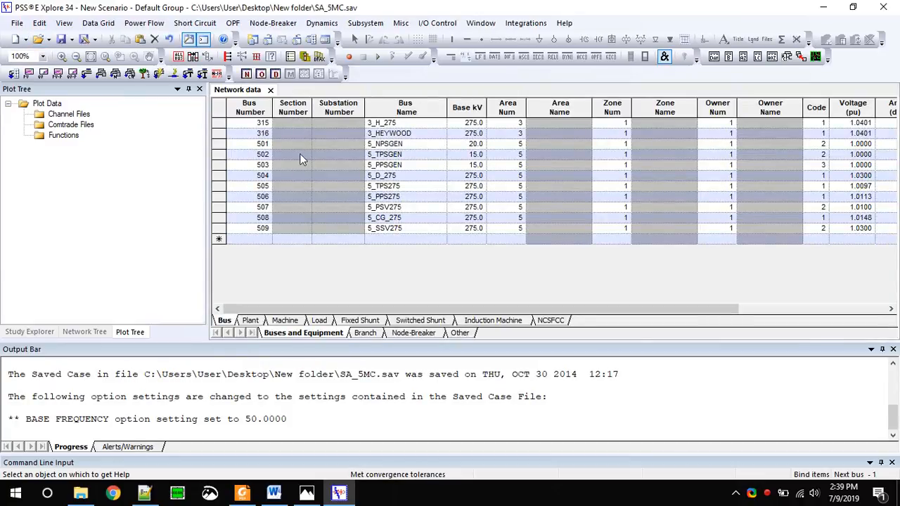
click(88, 76)
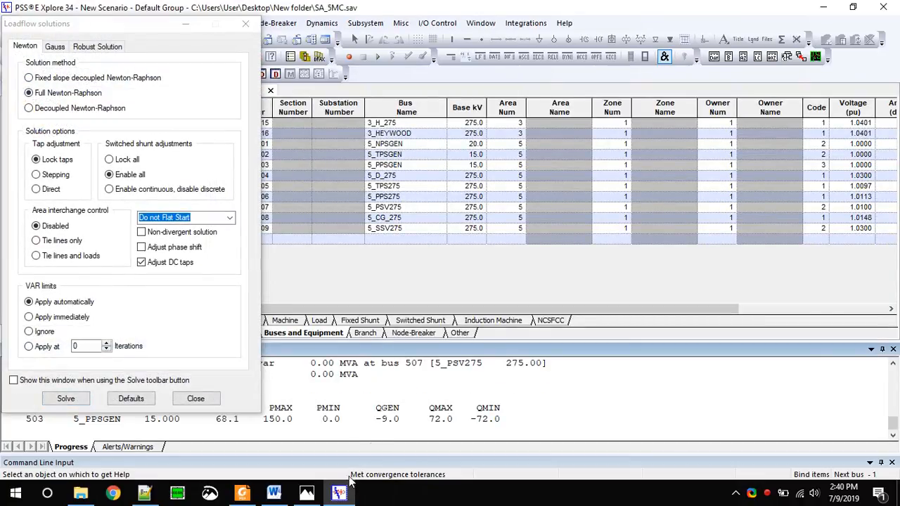
click(194, 399)
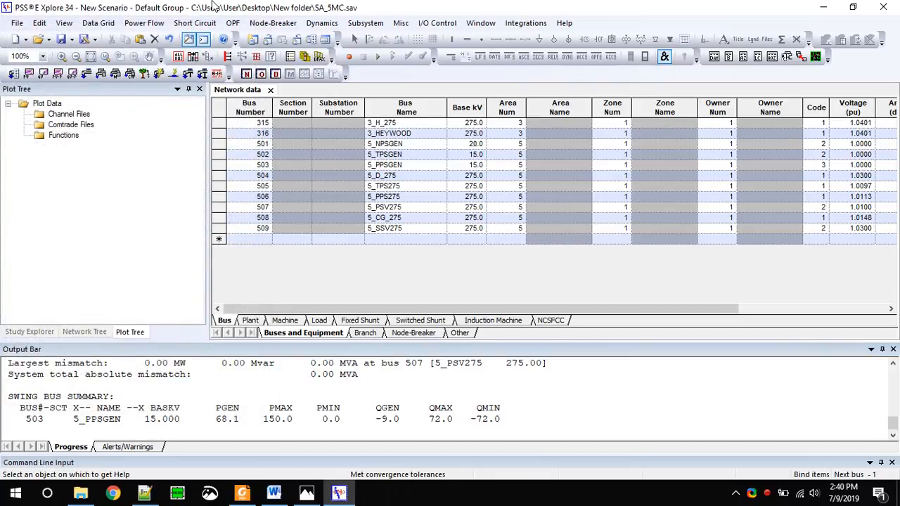
- Convert all generators using ZSORCE and all constant MVA loads to 100% constant current active and 100% constant admittance reactive power
click(144, 22)
click(169, 101)
click(339, 108)
click(339, 195)
click(416, 397)
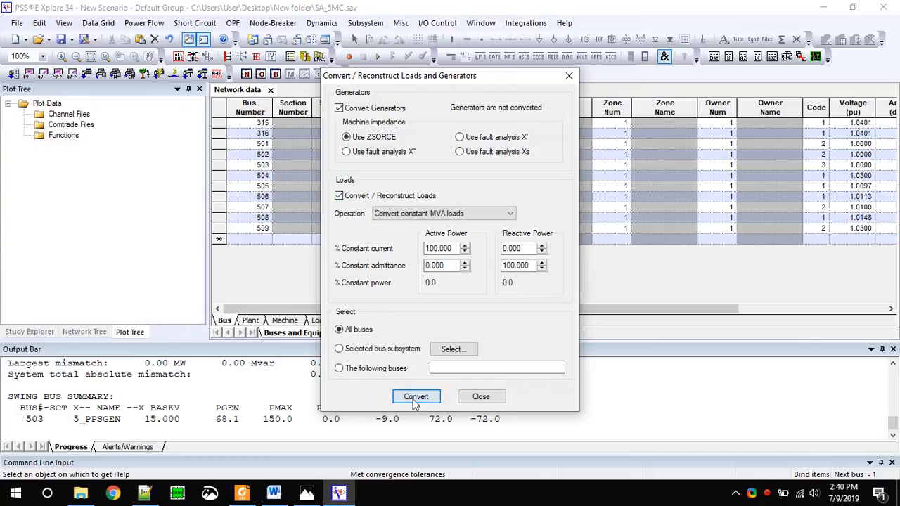
- Factorize the admittance matrix (FACT) and run the solution for switching studies (TYSL)
click(171, 23)
mouse_move(161, 24)
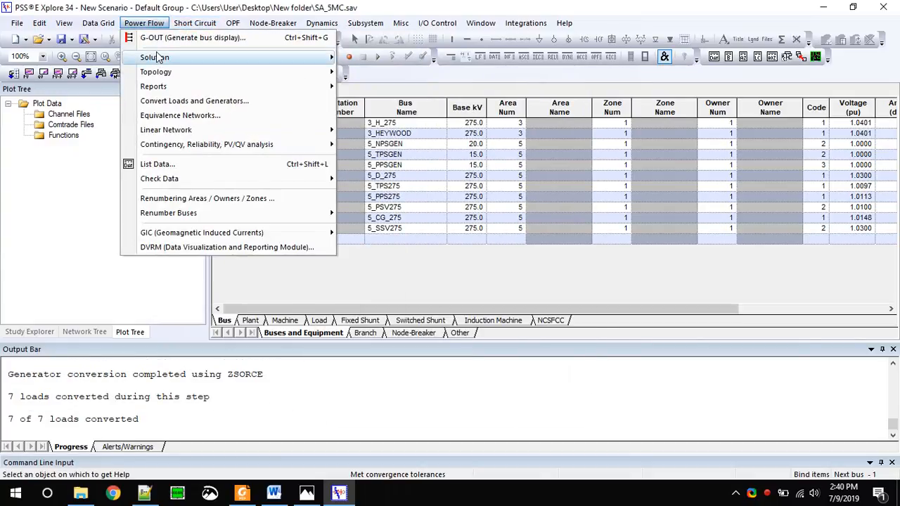
mouse_move(154, 57)
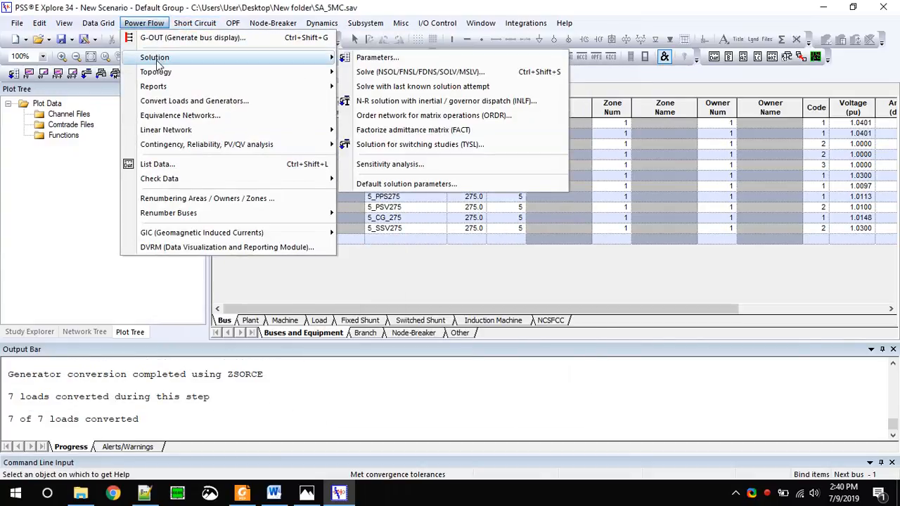
click(392, 130)
click(156, 23)
mouse_move(160, 58)
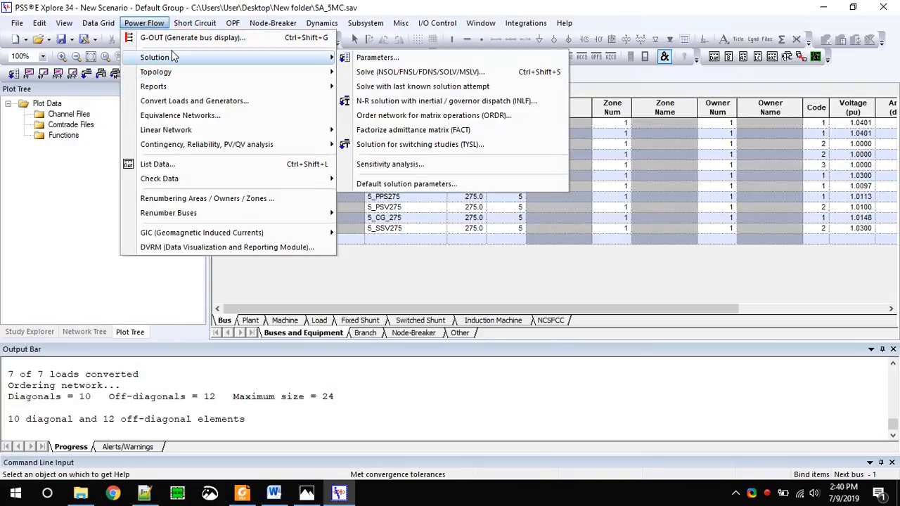
click(434, 145)
click(430, 289)
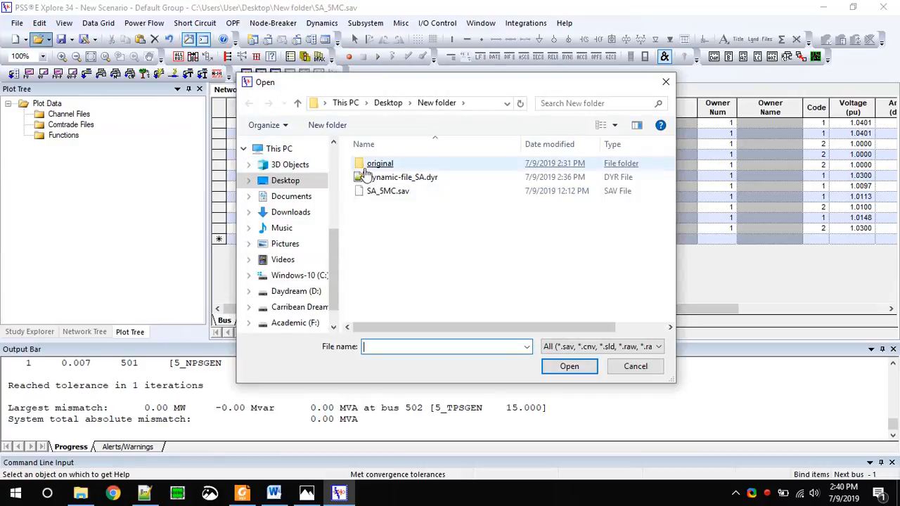
- Read Dynamic-file_SA.dyr into the converted case as dynamics data, with all starting indices at 1
double_click(374, 180)
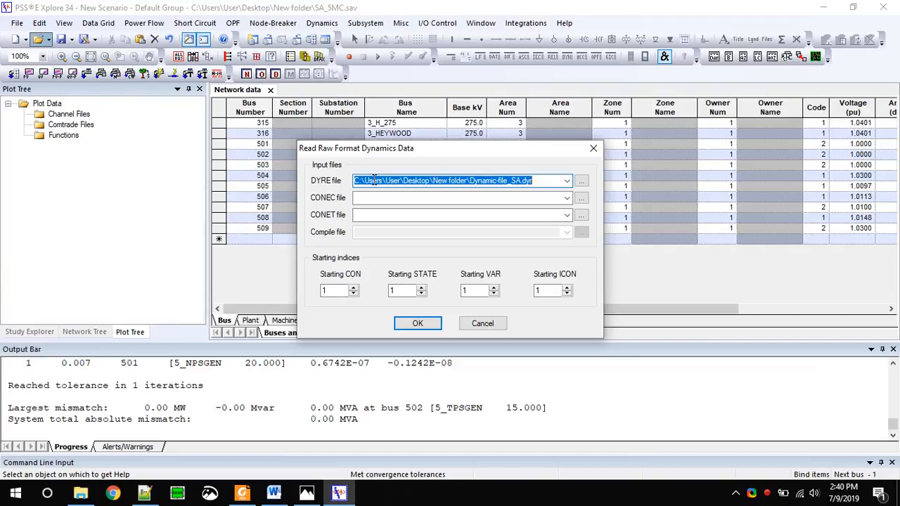
click(418, 324)
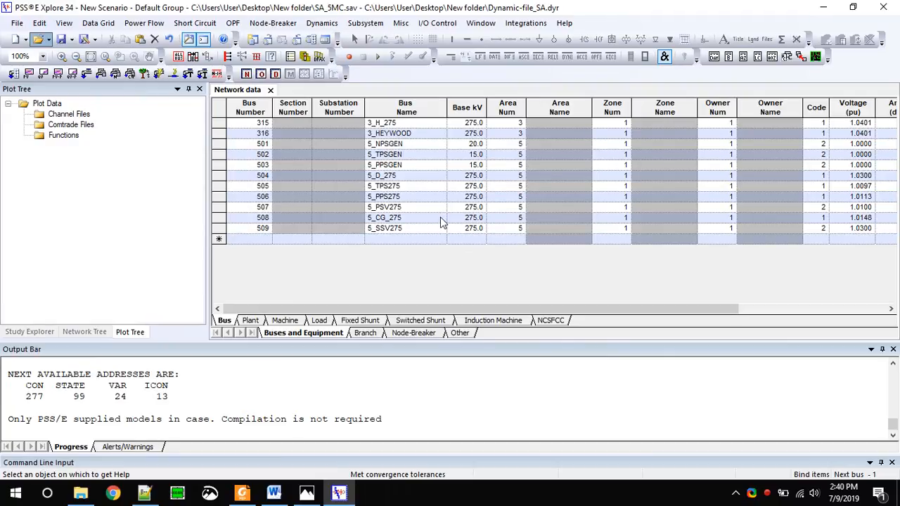
- Set up output channels for all buses with the Channel Setup Wizard, selecting only the machine Speed quantity
click(326, 28)
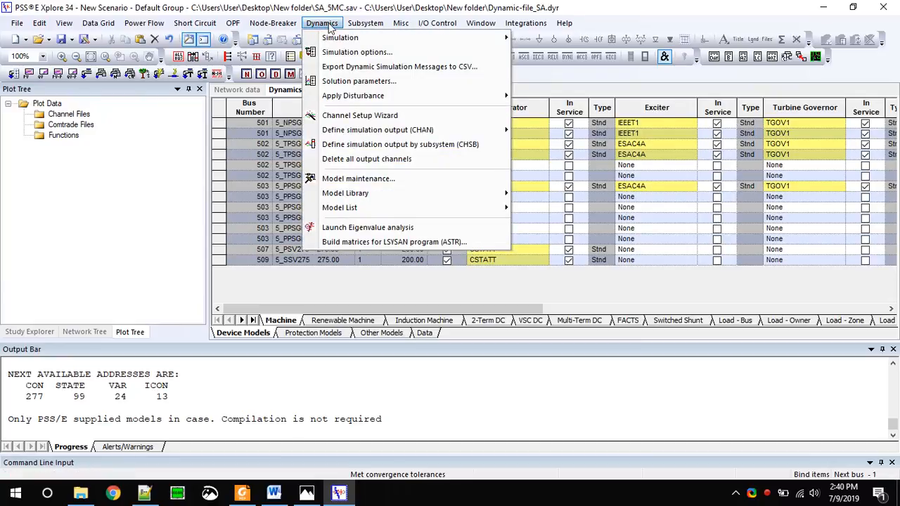
click(345, 121)
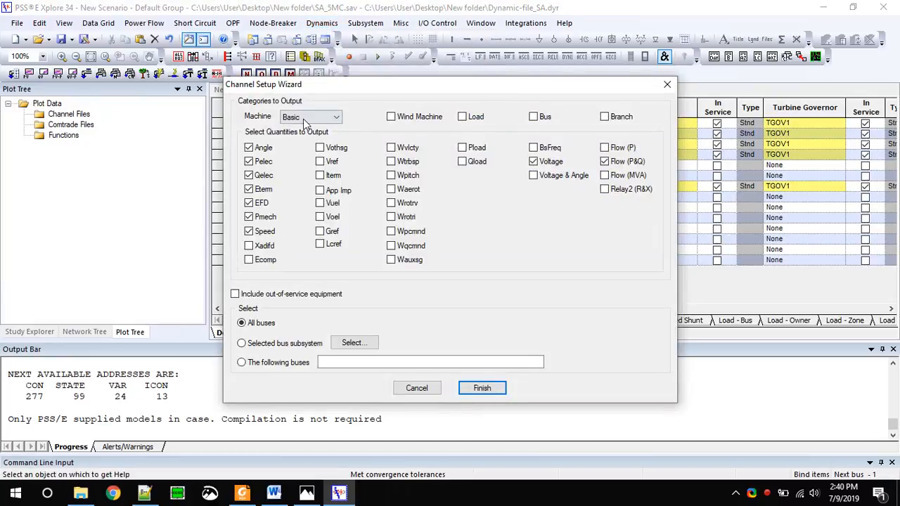
click(303, 119)
click(294, 146)
click(309, 117)
click(293, 155)
click(548, 163)
click(628, 163)
click(255, 236)
click(471, 388)
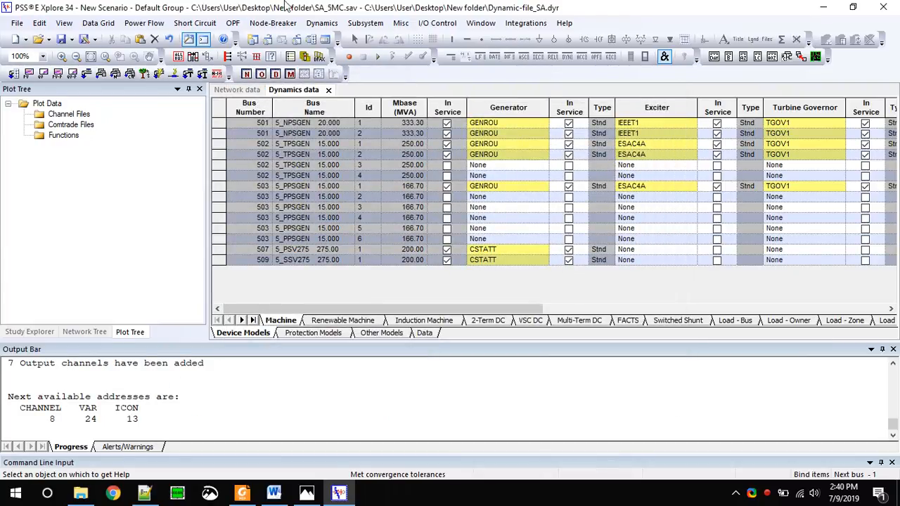
- In the dynamic solution parameters, set the network solution to 250 iterations, acceleration 0.3 and tolerance 0.0001
click(329, 25)
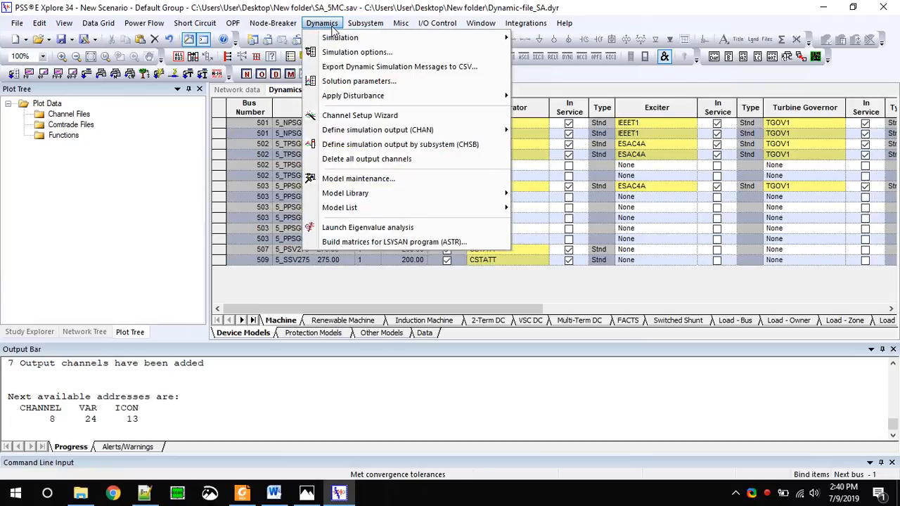
click(343, 82)
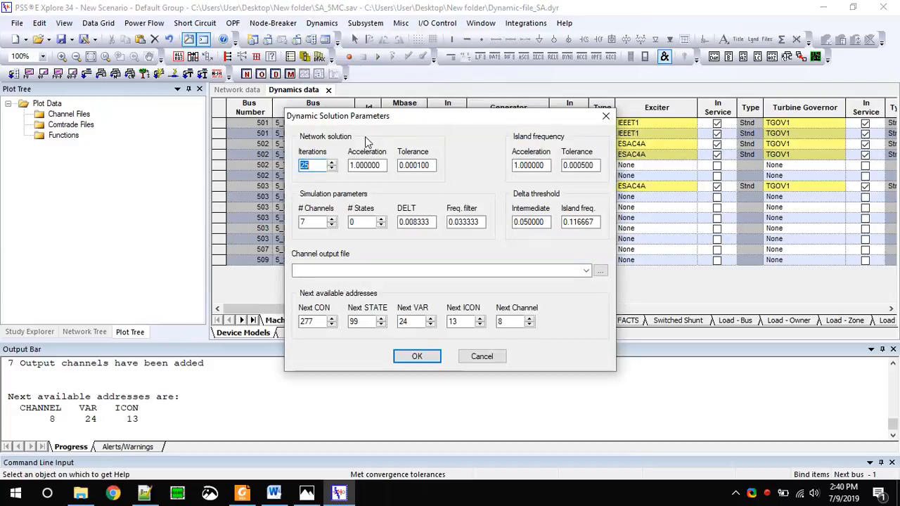
click(317, 167)
text(0)
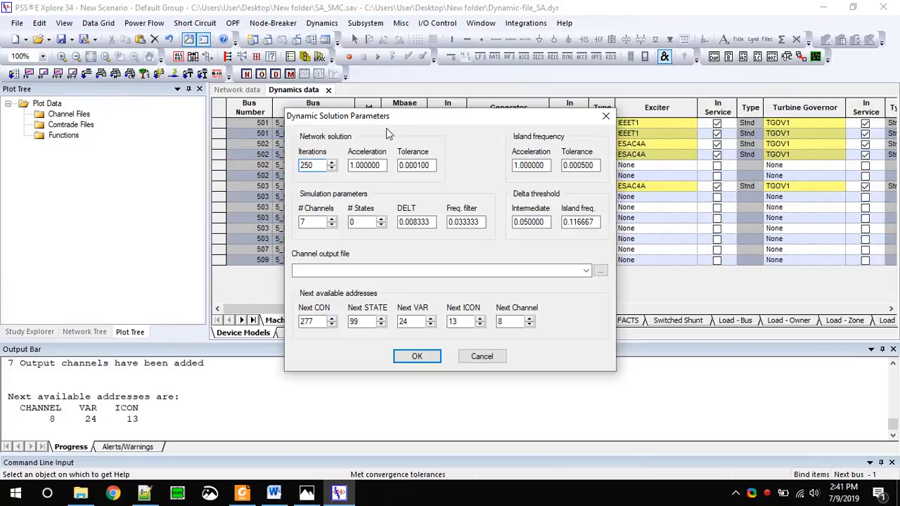
double_click(382, 165)
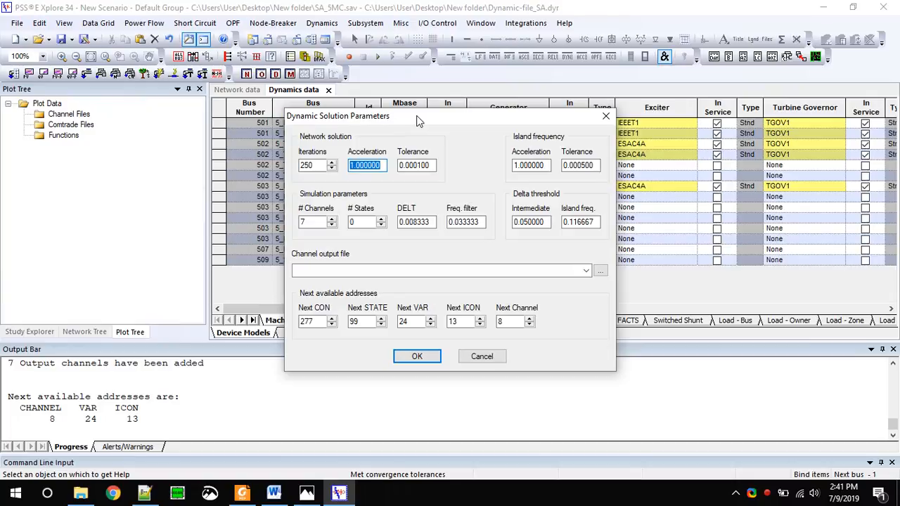
text(0.3)
key(Tab)
text(0.000)
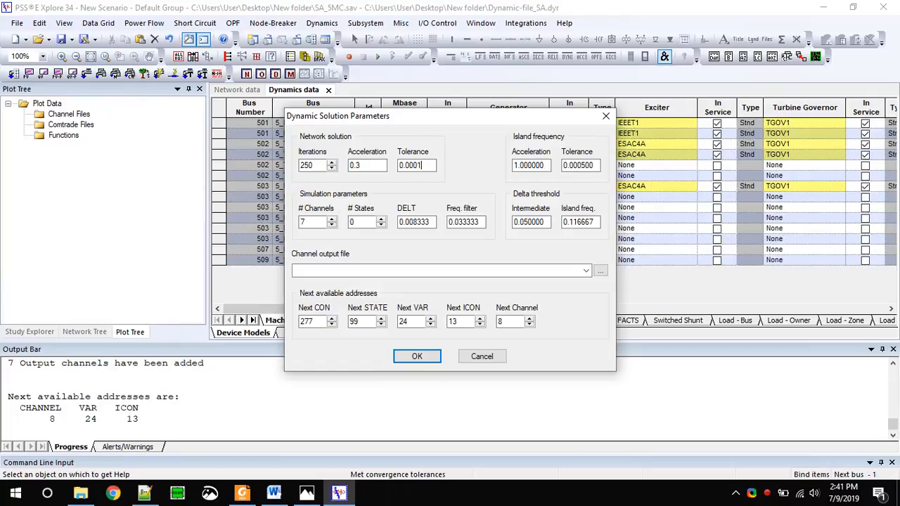
- Set the simulation parameters to 20 channels, 145 states, DELT 0.002 and frequency filter 0.008
double_click(322, 219)
text(20)
key(Tab)
text(1)
click(435, 222)
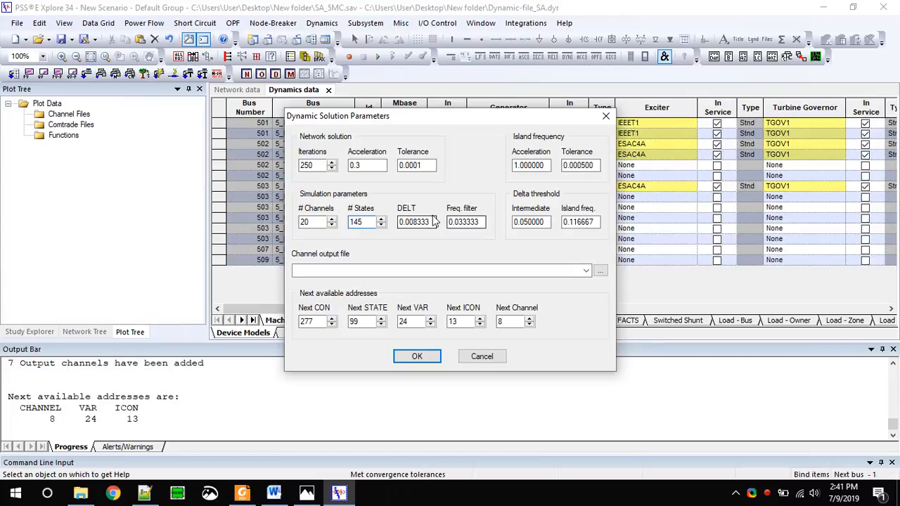
key(BackSpace)
key(BackSpace)
key(BackSpace)
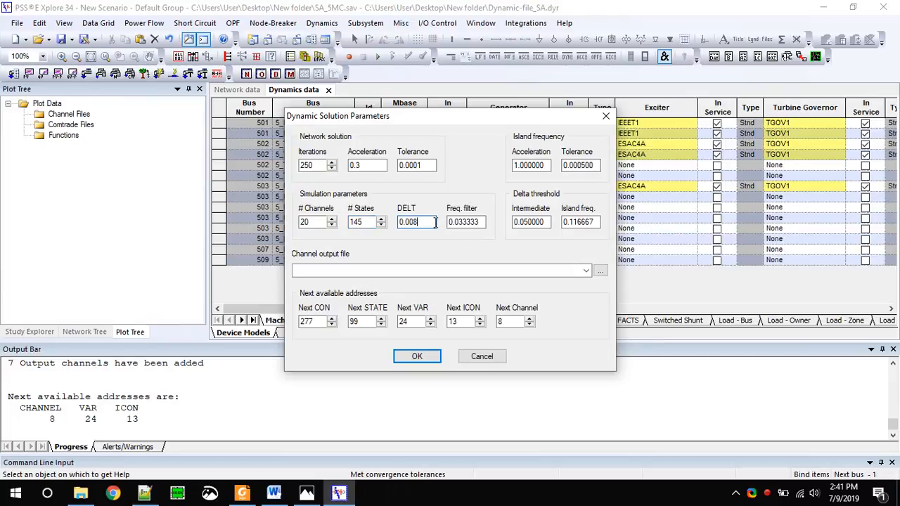
text(2)
click(484, 224)
key(BackSpace)
key(BackSpace)
key(BackSpace)
key(BackSpace)
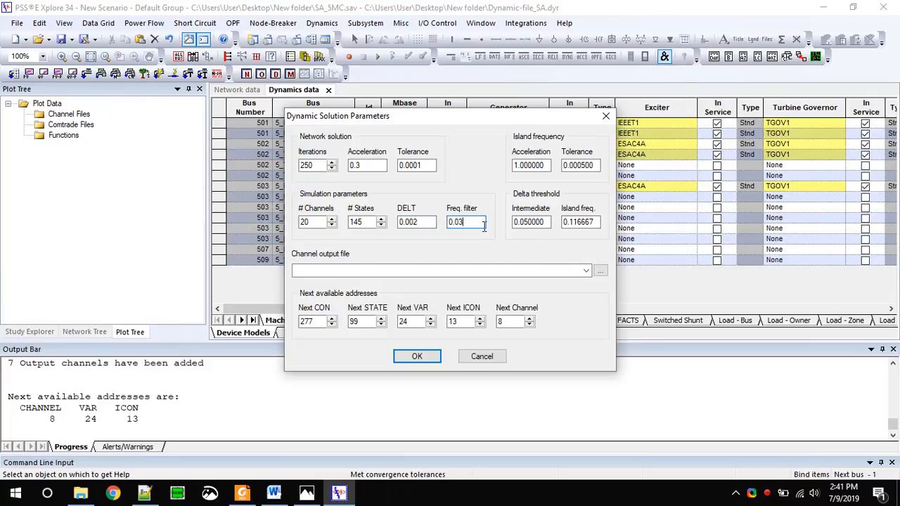
text(8)
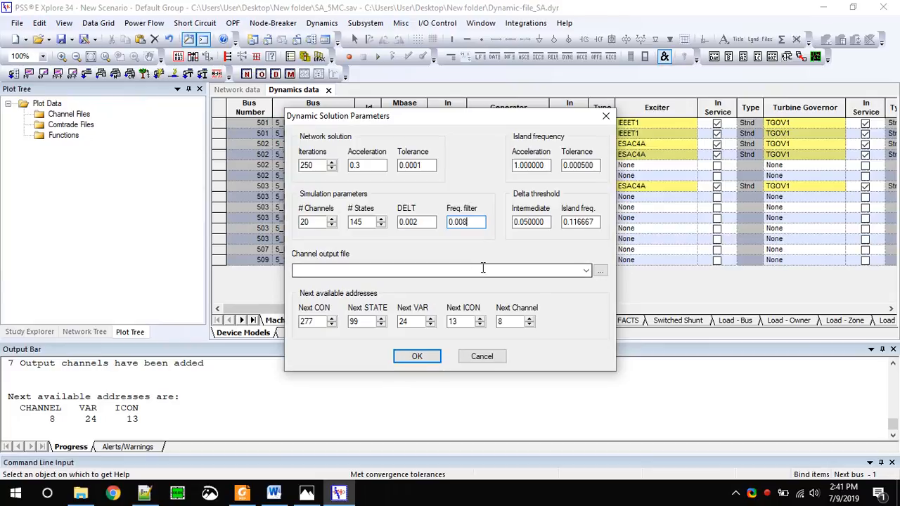
- Assign test.out in New folder as the channel output file and apply the solution parameters
click(600, 271)
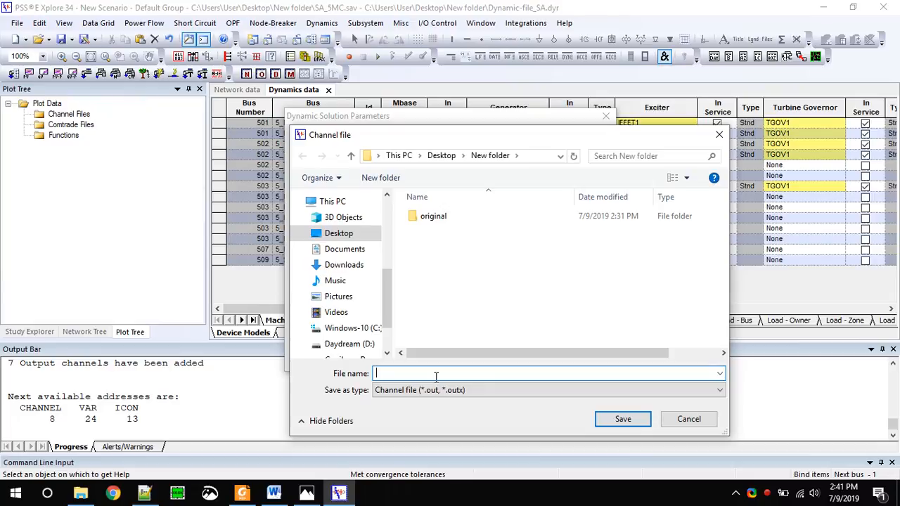
text(test.out)
key(Return)
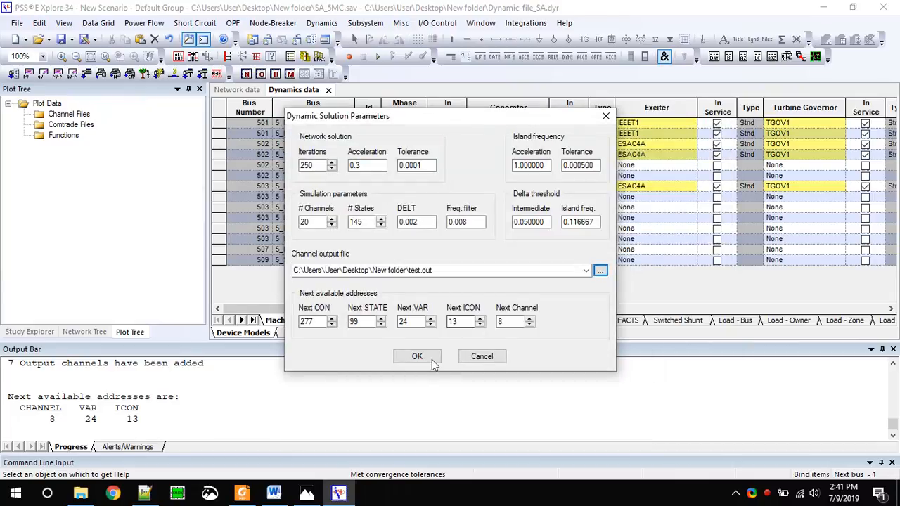
click(434, 358)
drag(59, 419, 266, 415)
click(435, 415)
click(266, 415)
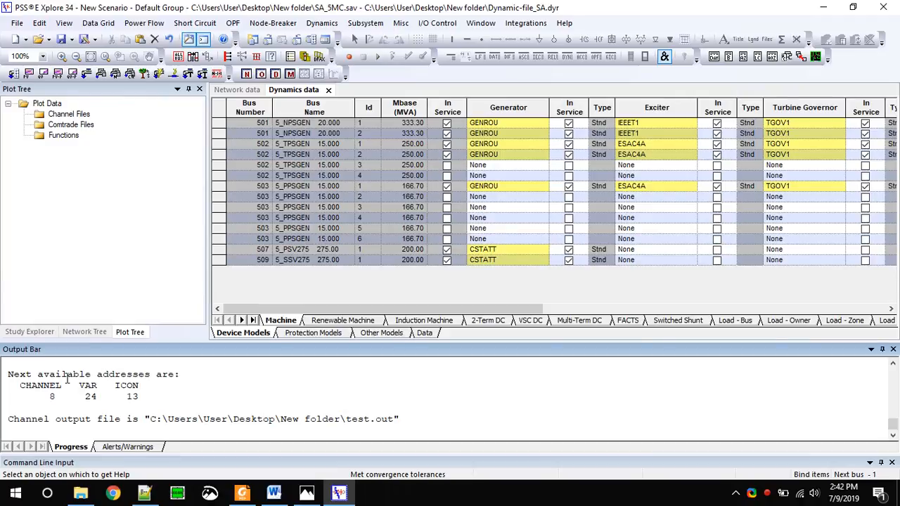
- In the dynamic simulation options, set relative machine angles relative to machine 1 at bus 501 (5_NPSGEN)
click(323, 23)
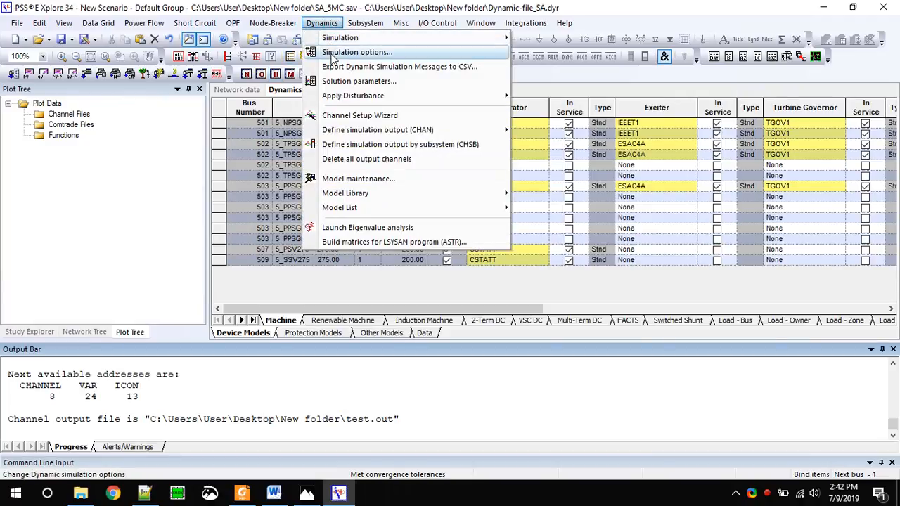
click(348, 52)
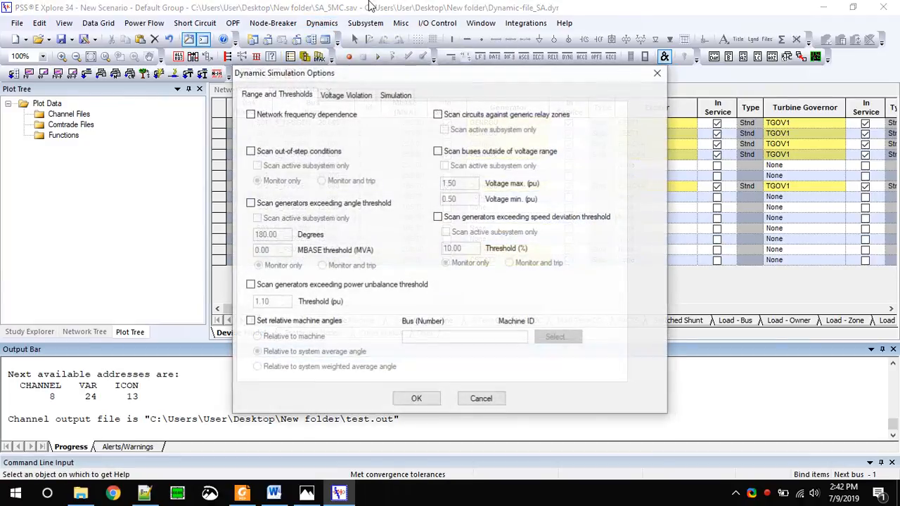
click(284, 325)
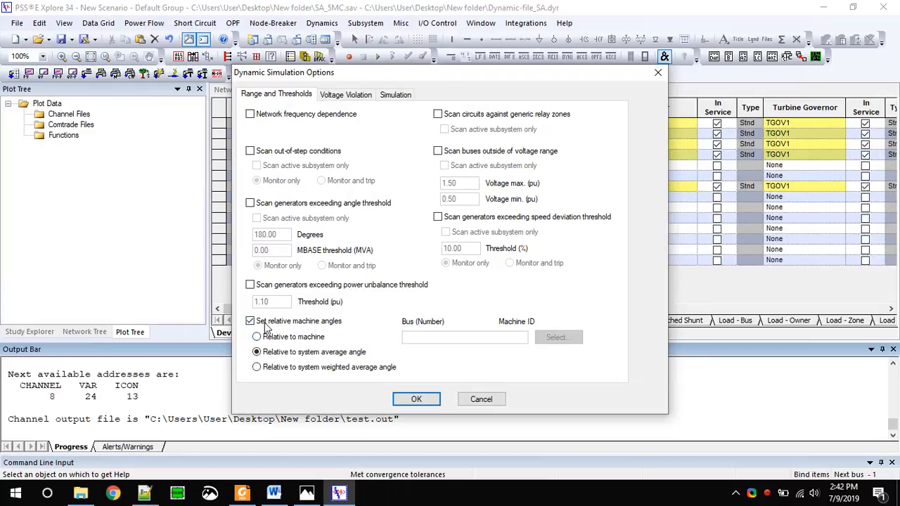
click(298, 338)
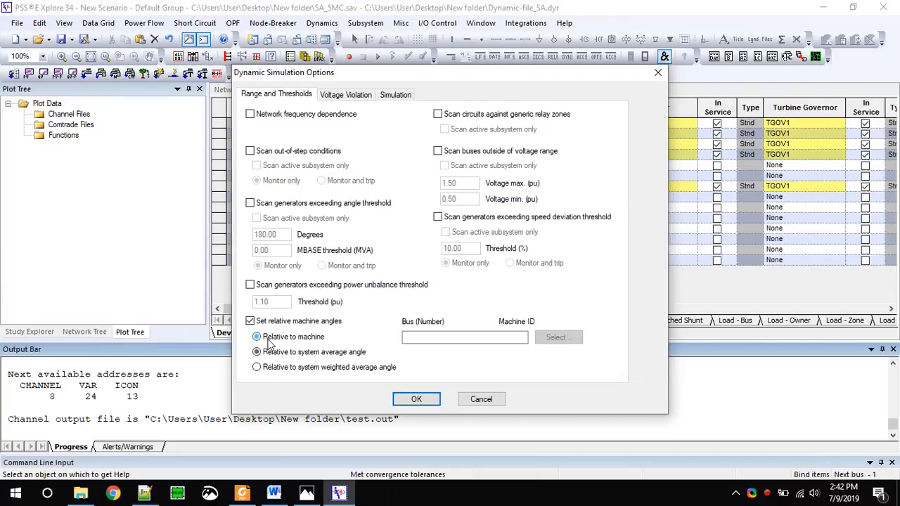
click(556, 338)
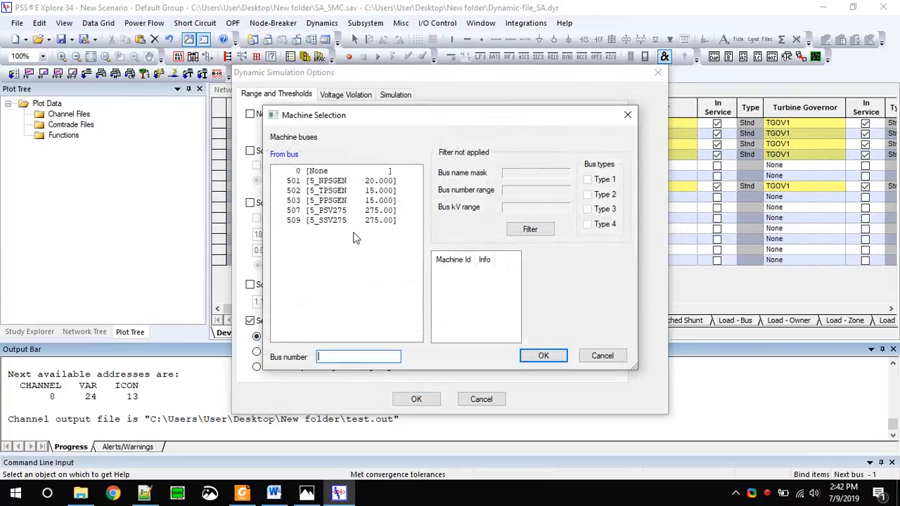
click(301, 183)
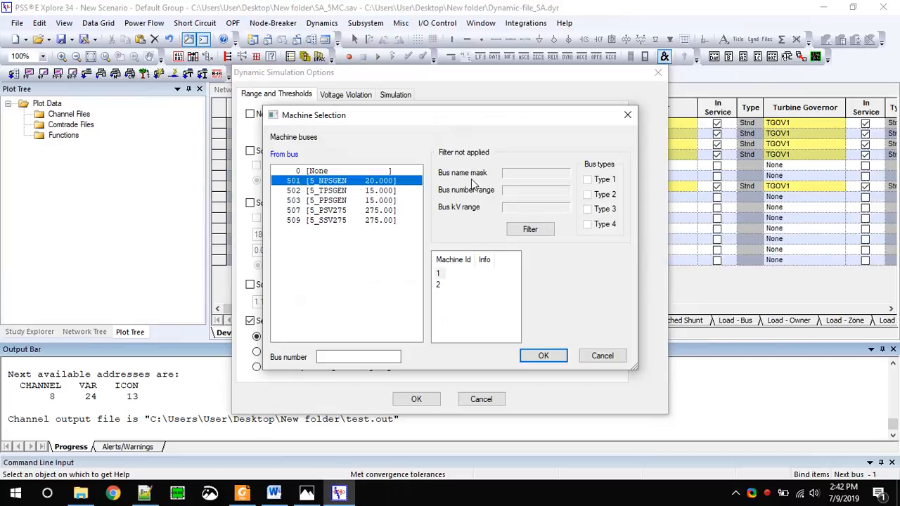
drag(458, 116, 658, 115)
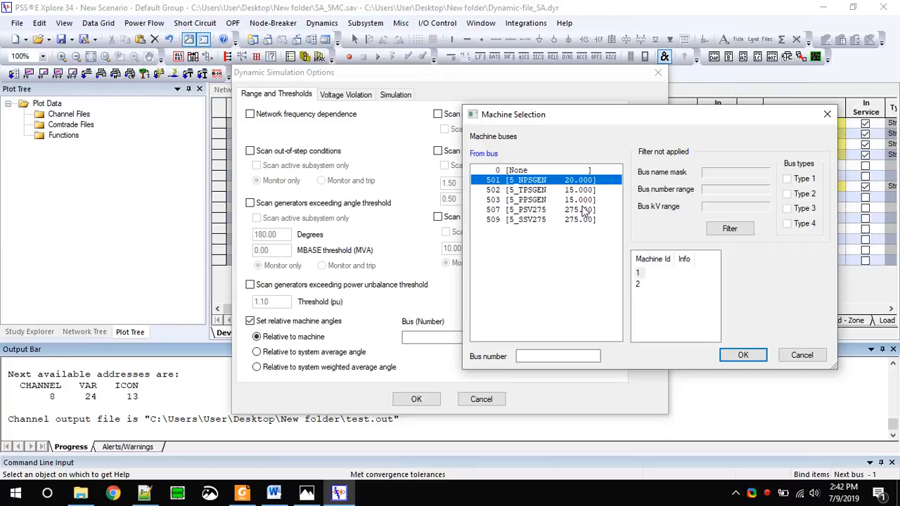
click(743, 355)
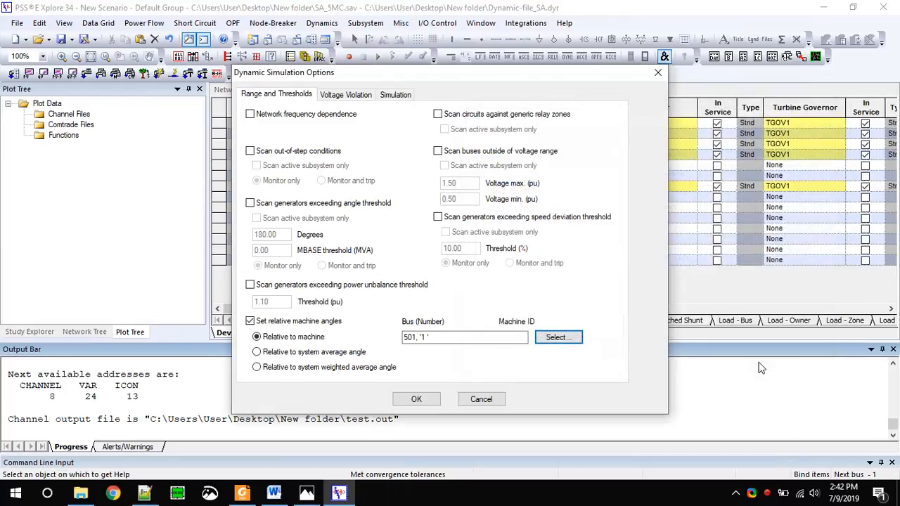
click(481, 399)
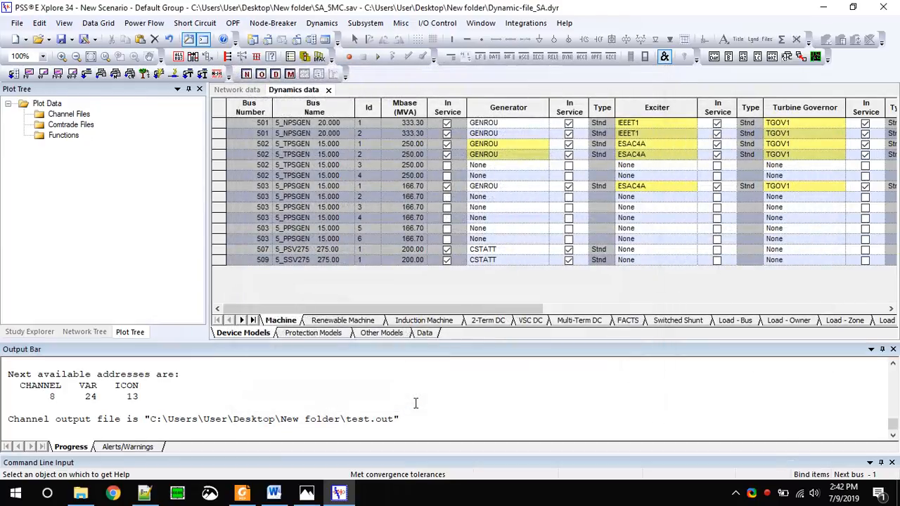
- Set up a dynamic simulation (STRT/RUN) with a run-to time of -0.02, initialize it, and check the initial conditions report
click(321, 22)
mouse_move(335, 39)
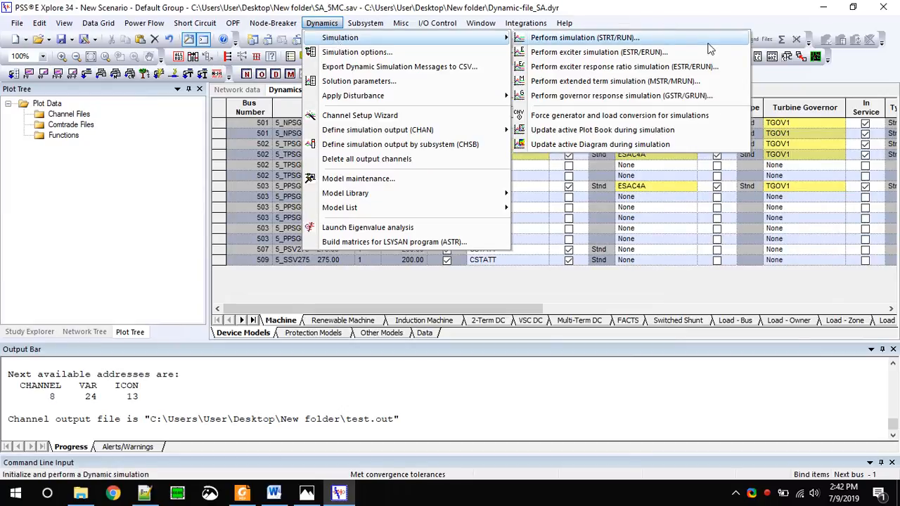
click(584, 37)
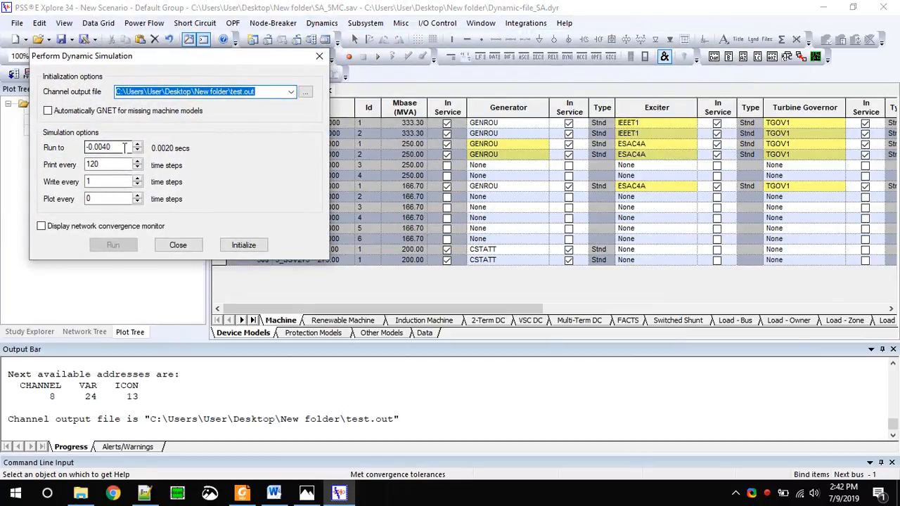
drag(99, 147, 133, 155)
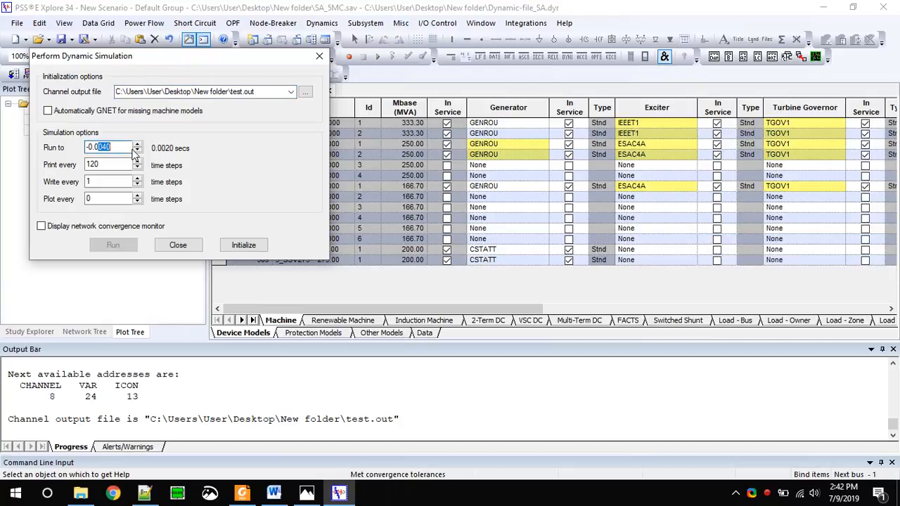
text(2)
drag(108, 150, 19, 156)
click(112, 150)
click(243, 245)
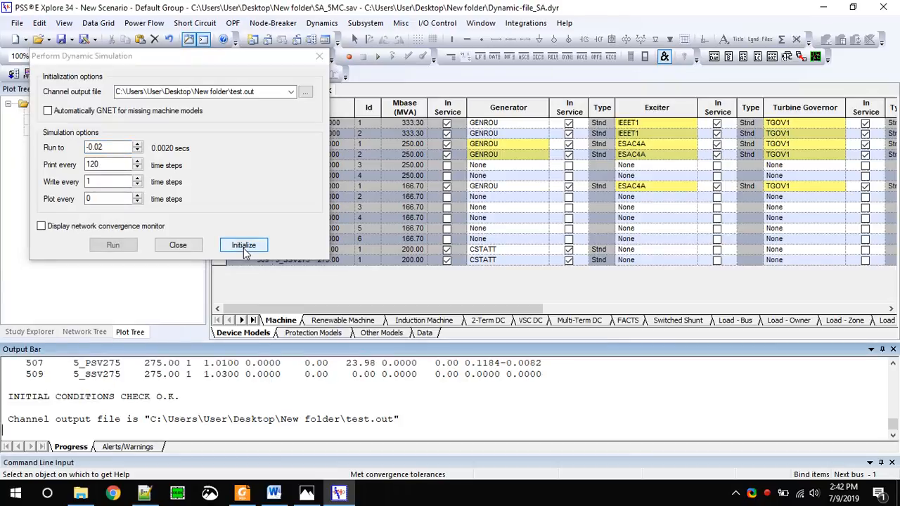
drag(11, 402, 225, 400)
click(225, 399)
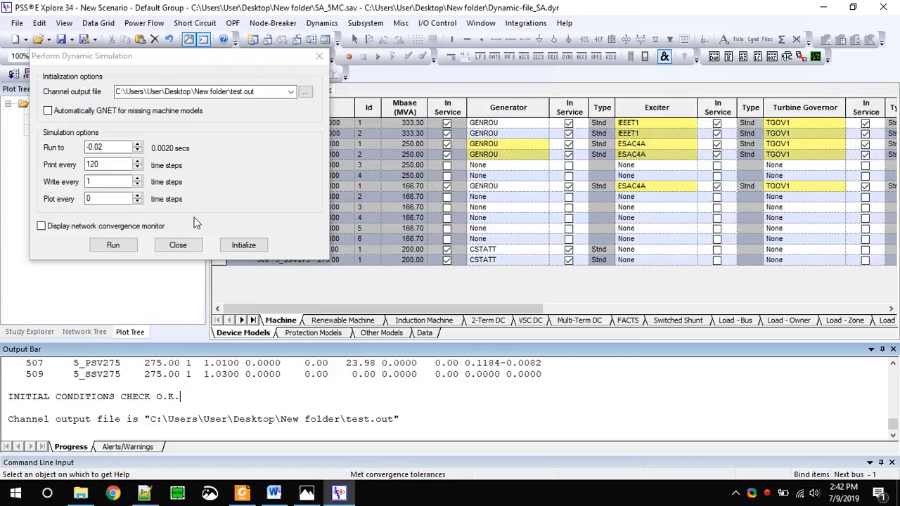
- Run the initialized dynamic simulation to 1 second
double_click(98, 147)
text(1)
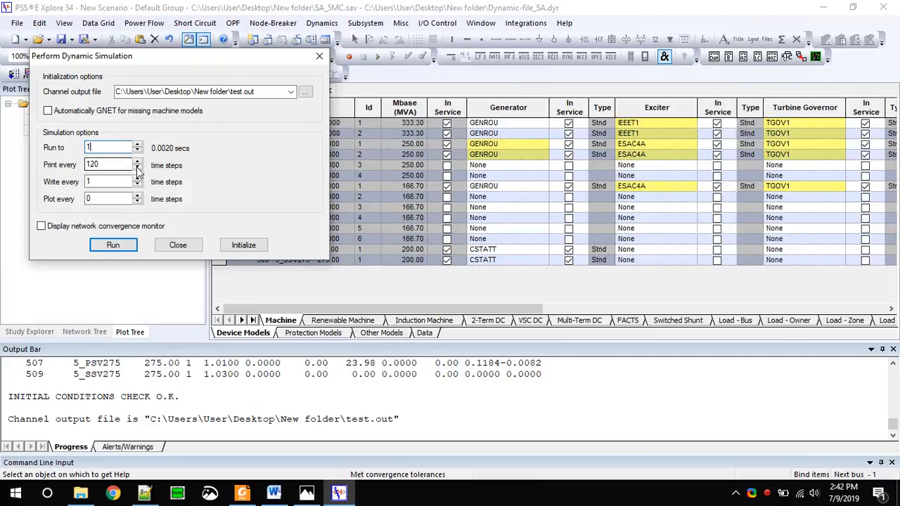
click(100, 182)
key(Tab)
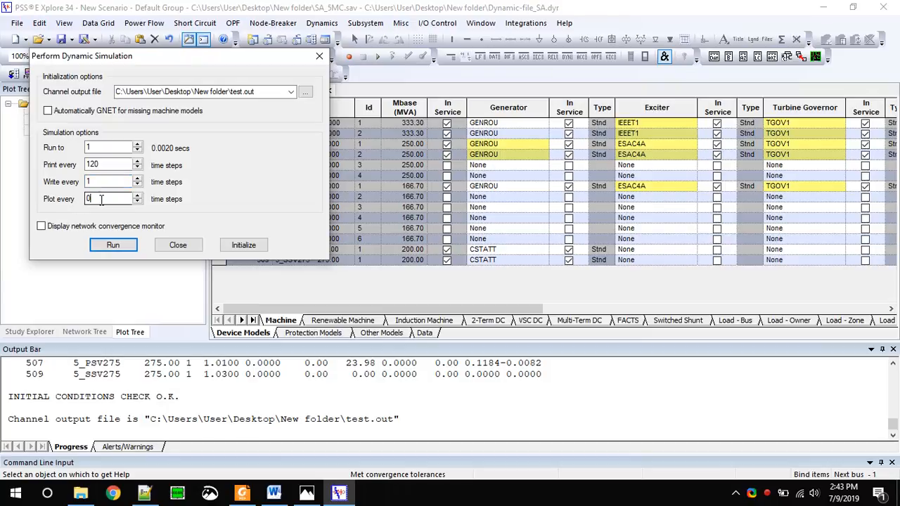
click(133, 250)
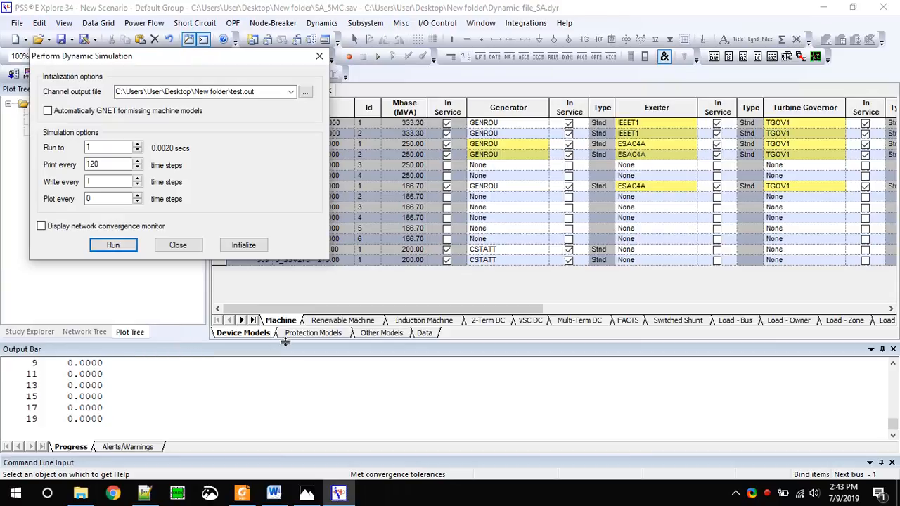
- Enlarge the output report, examine the machine speed values printed for the run, and close the simulation dialog
drag(190, 344, 190, 265)
scroll(139, 368, up, 5)
scroll(138, 367, down, 6)
drag(13, 327, 51, 323)
click(51, 323)
drag(148, 56, 138, 85)
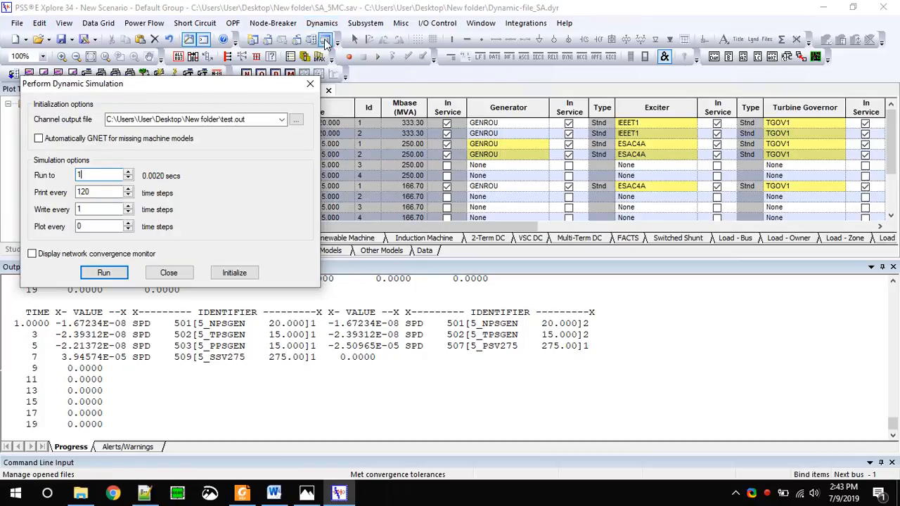
click(309, 83)
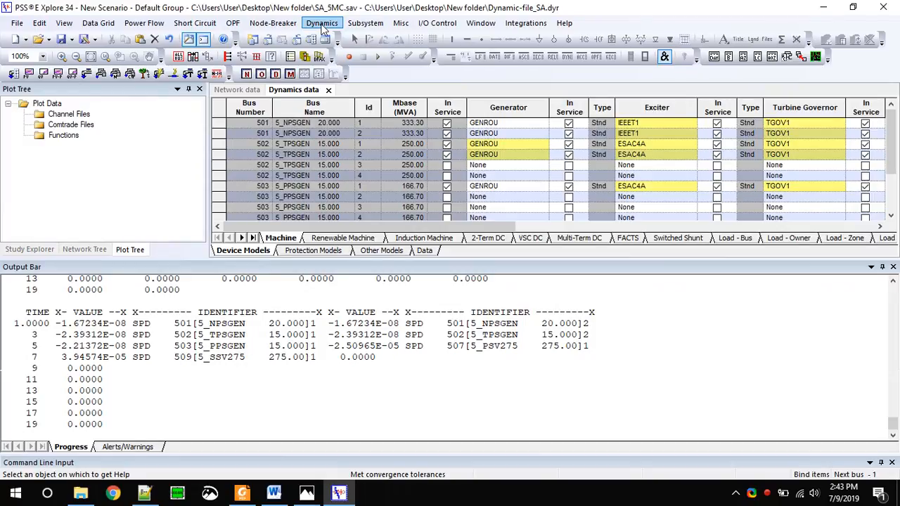
- Apply a machine disconnection disturbance to machine 1 at bus 501 (5_NPSGEN) and check its status in the output report
click(323, 24)
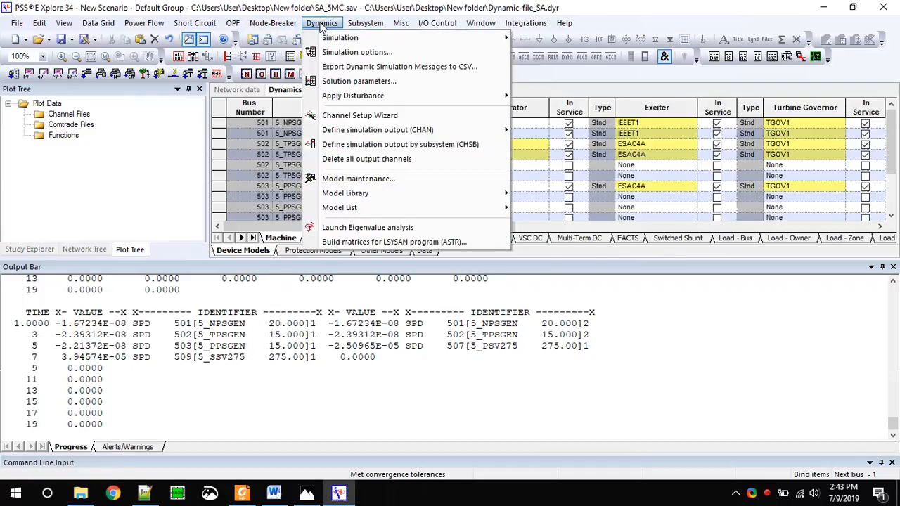
mouse_move(349, 96)
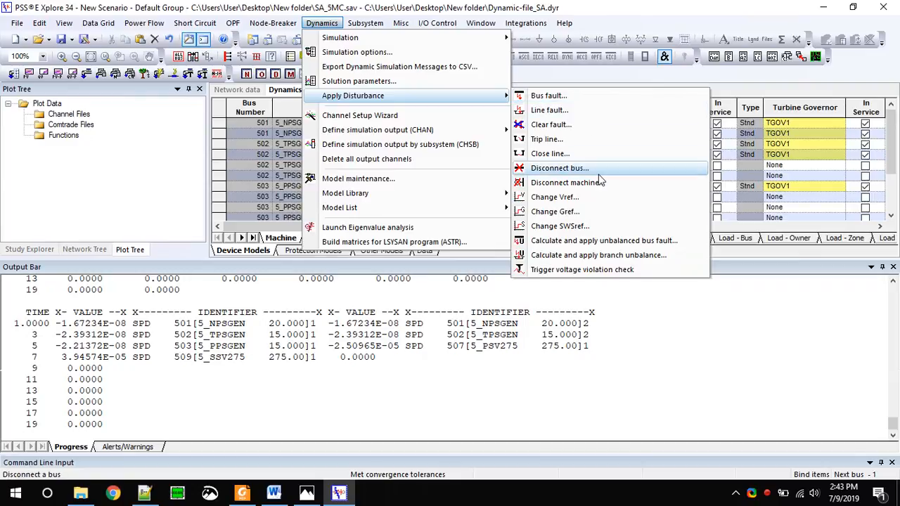
click(583, 184)
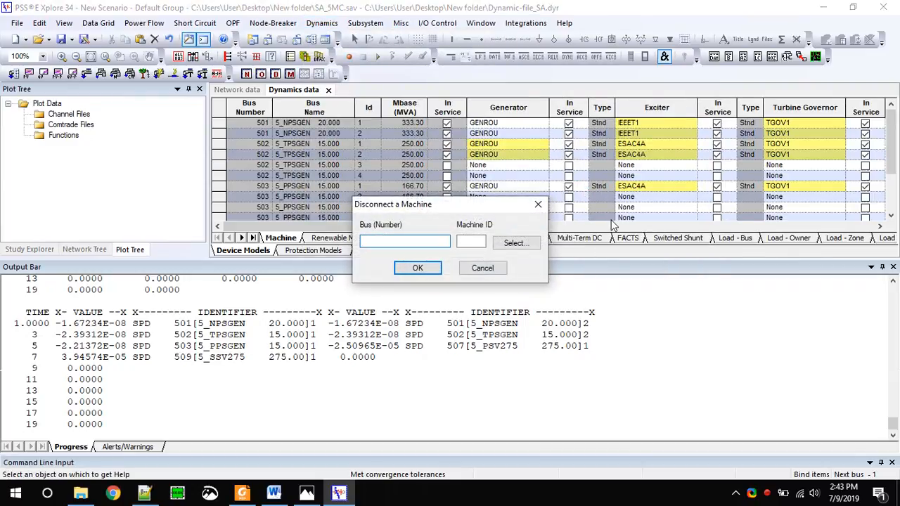
click(520, 244)
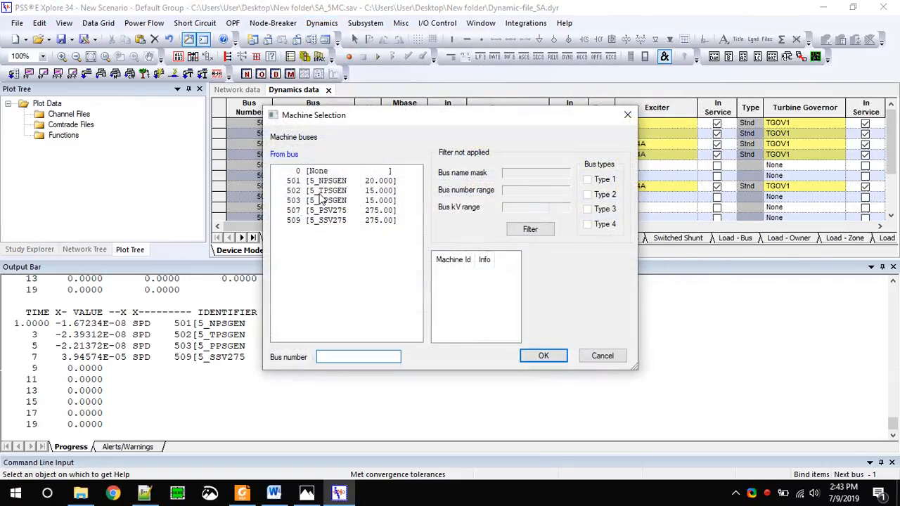
click(296, 181)
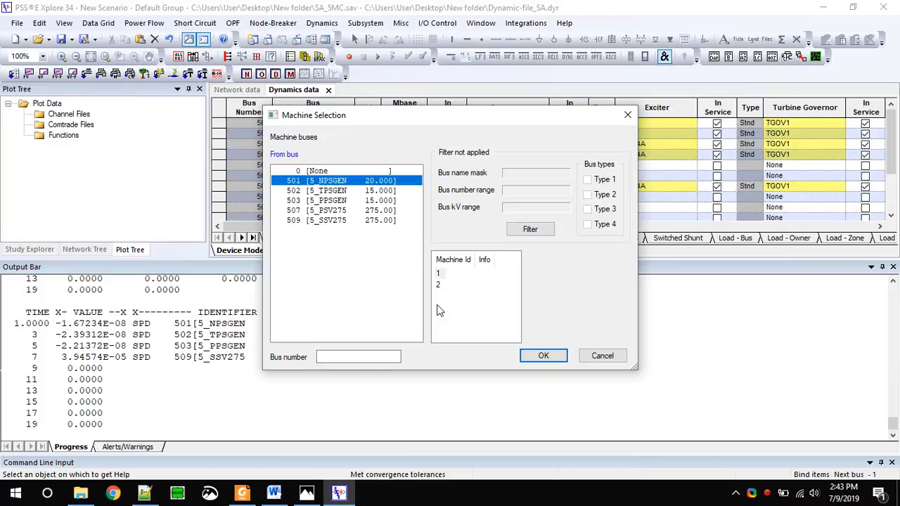
click(543, 356)
click(420, 269)
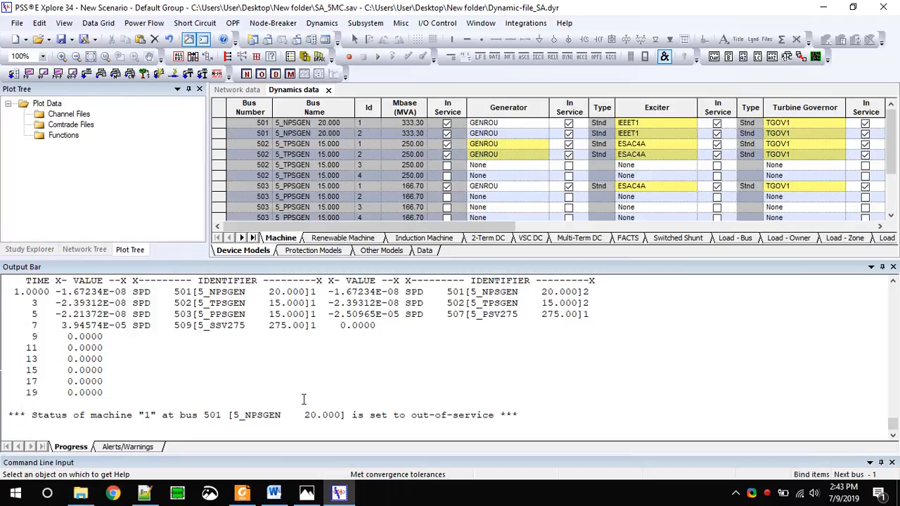
drag(27, 415, 354, 415)
click(354, 415)
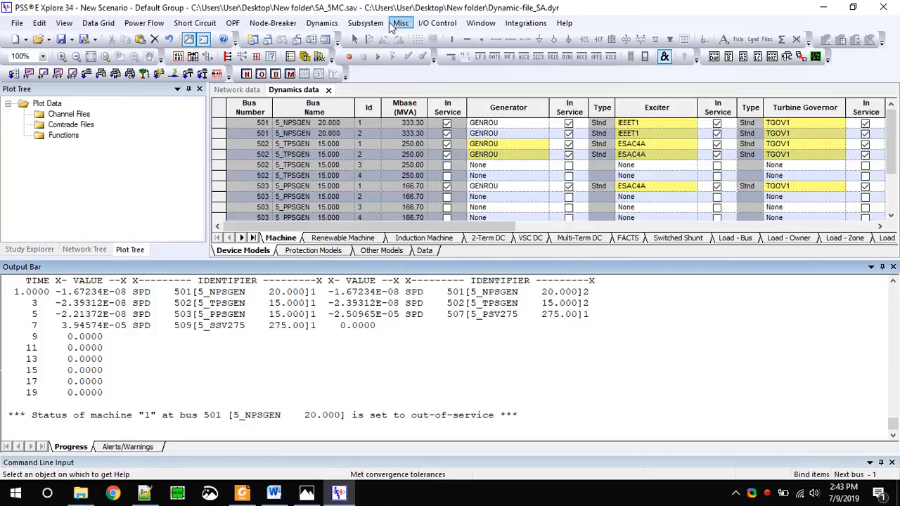
- Continue the dynamic simulation with a run-to time of 20 seconds and close the simulation dialog when it finishes
click(325, 24)
mouse_move(352, 37)
click(601, 40)
double_click(79, 115)
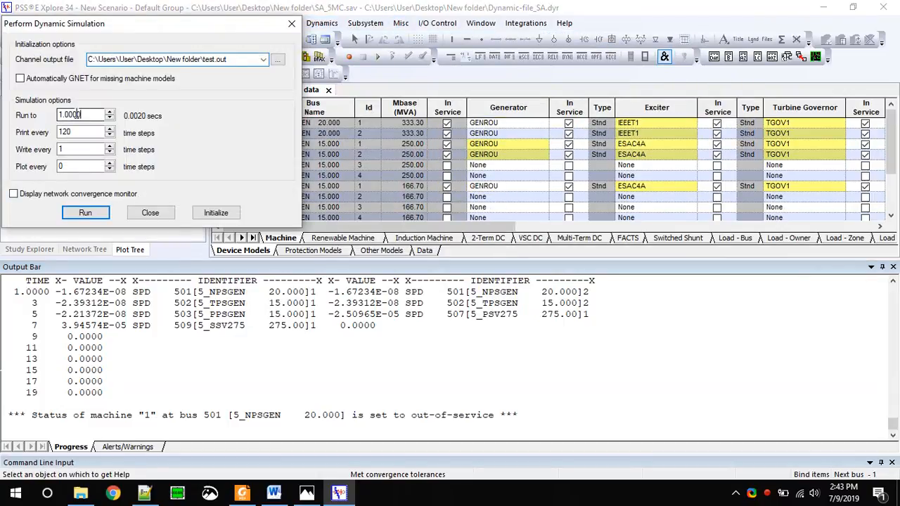
text(20)
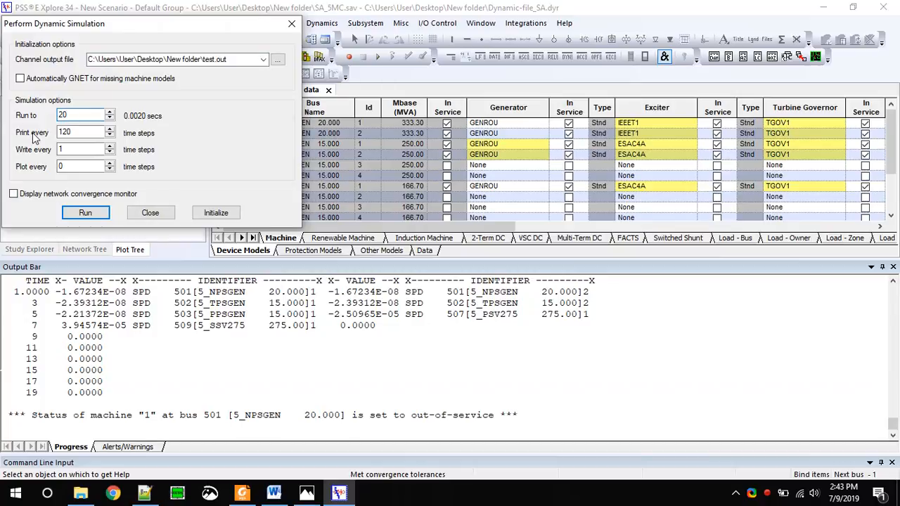
click(84, 212)
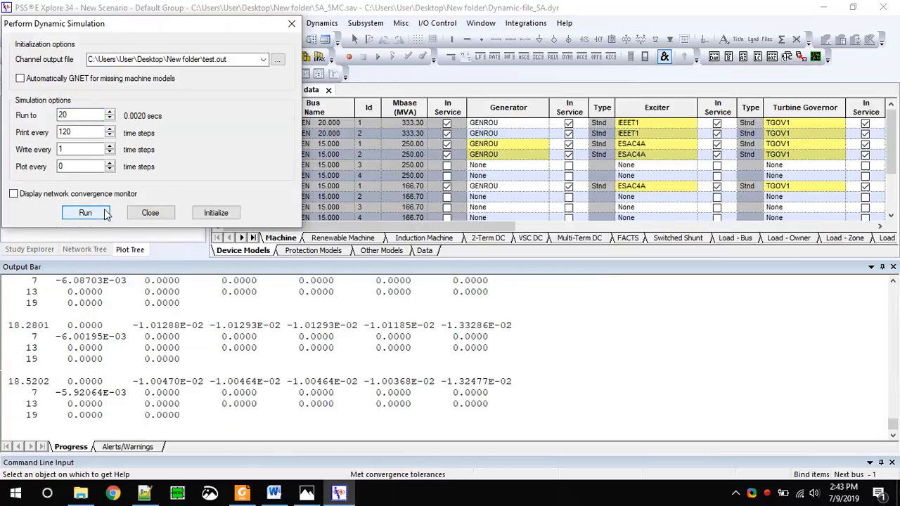
click(4, 426)
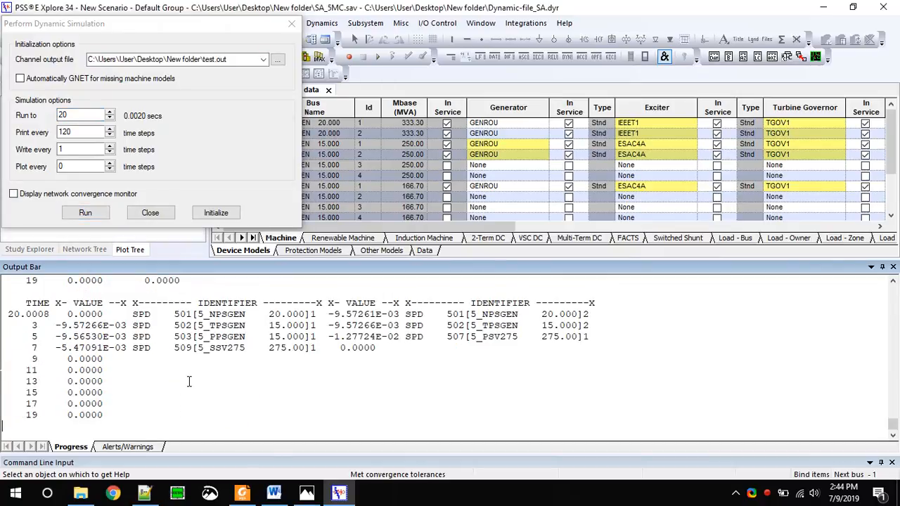
click(149, 213)
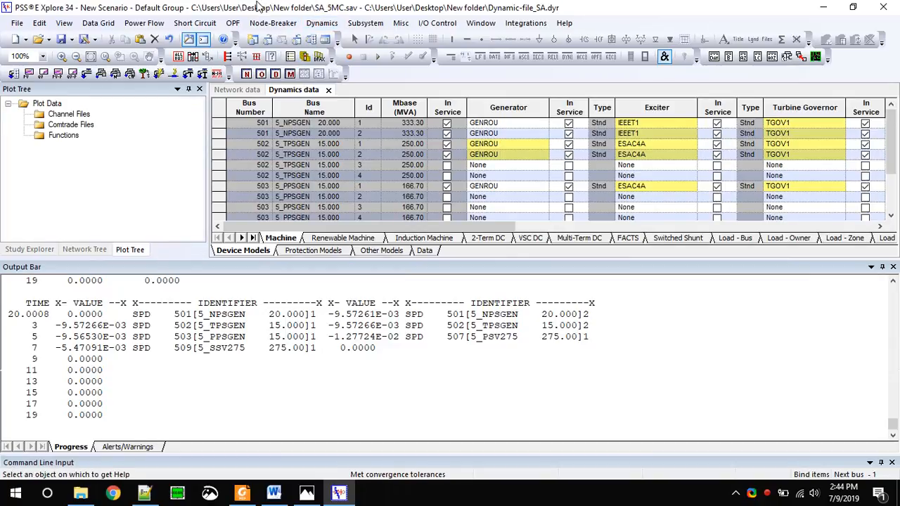
- Open the channel output file test.out and enlarge its plot area
click(37, 40)
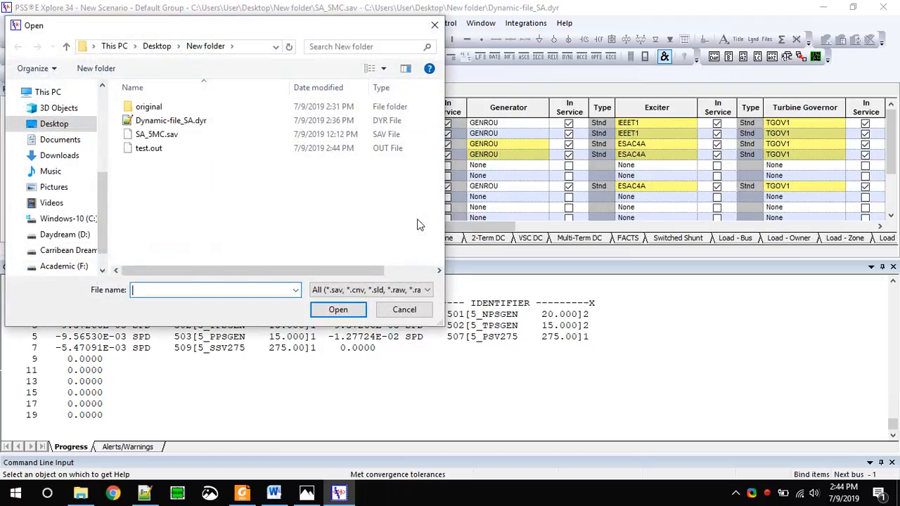
click(435, 25)
click(37, 39)
double_click(141, 151)
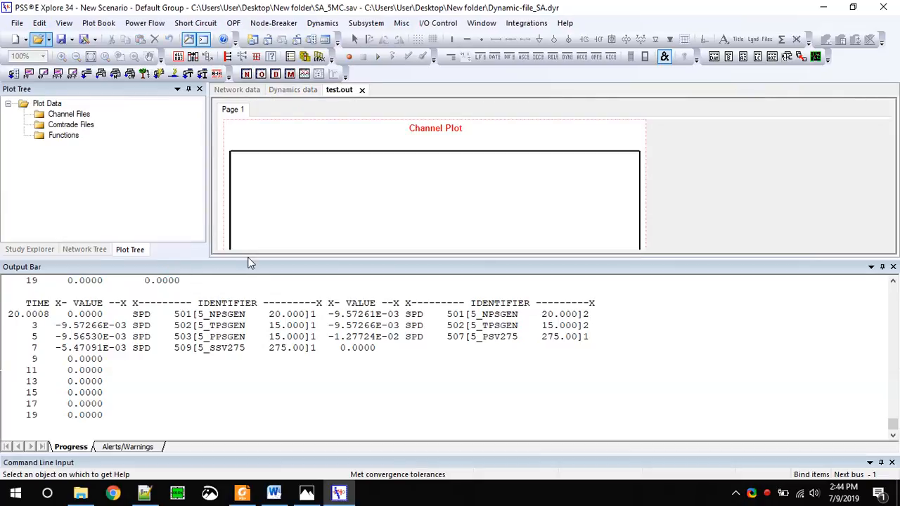
drag(256, 259, 265, 359)
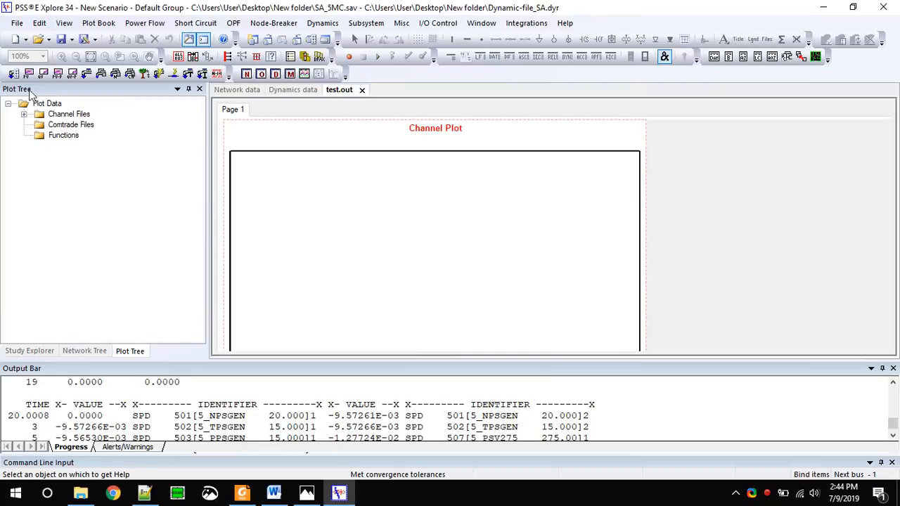
- Expand the channel files and the test entry in the plot data to list the recorded speed channels
click(64, 23)
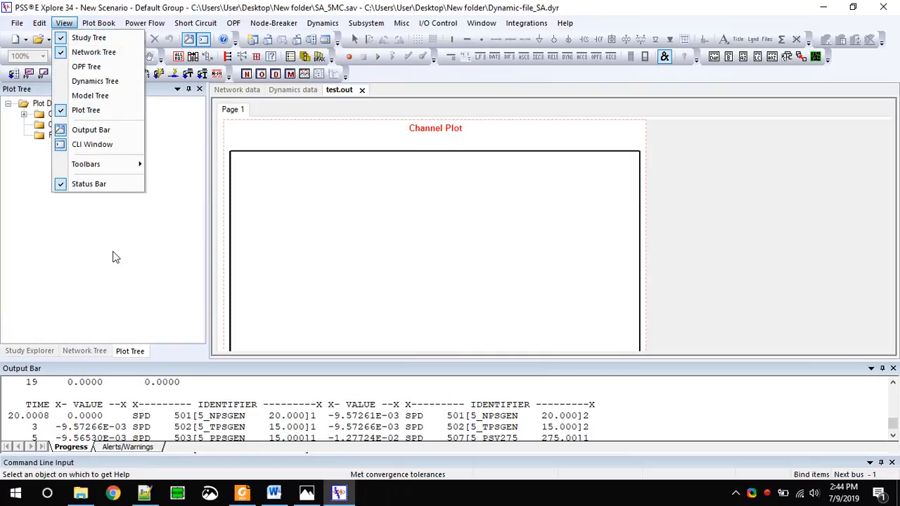
click(50, 106)
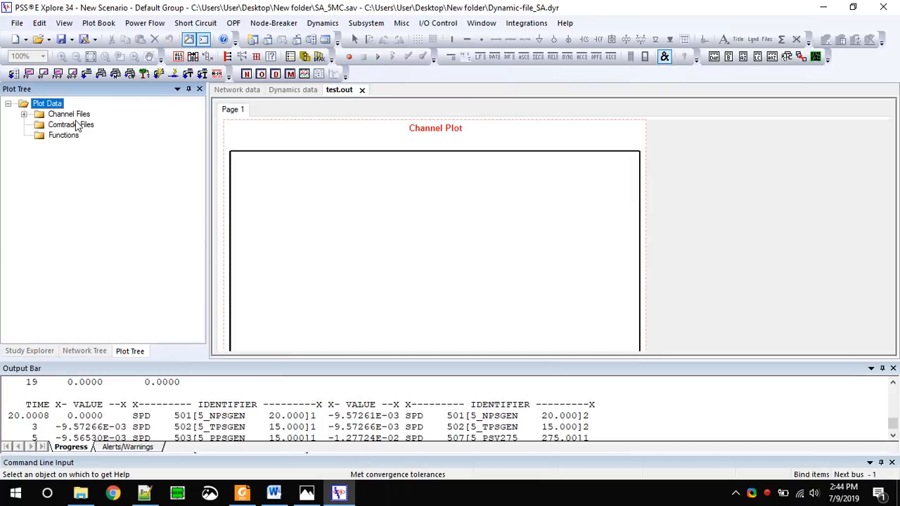
click(24, 114)
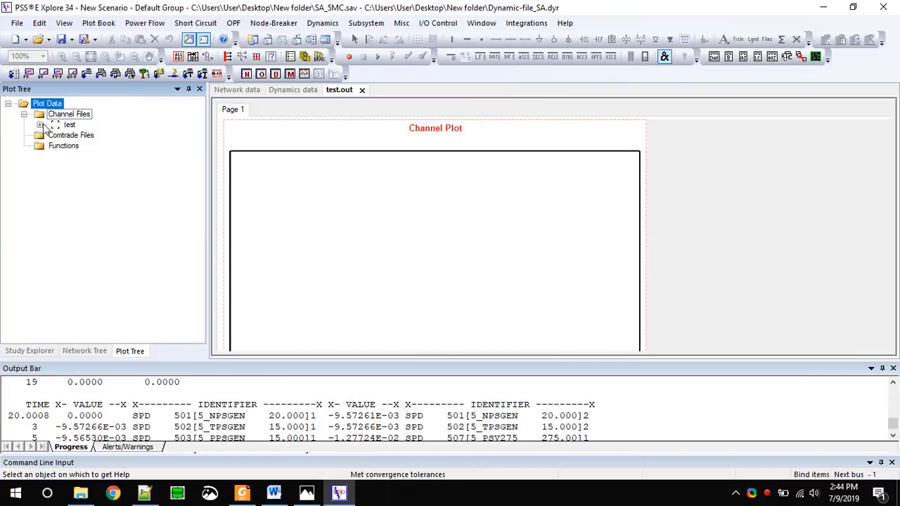
click(39, 125)
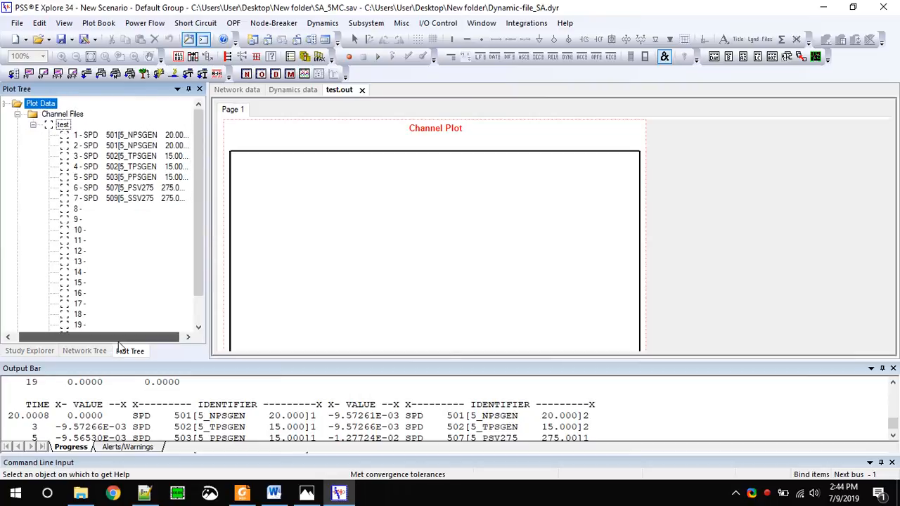
scroll(149, 223, down, 1)
scroll(148, 230, up, 1)
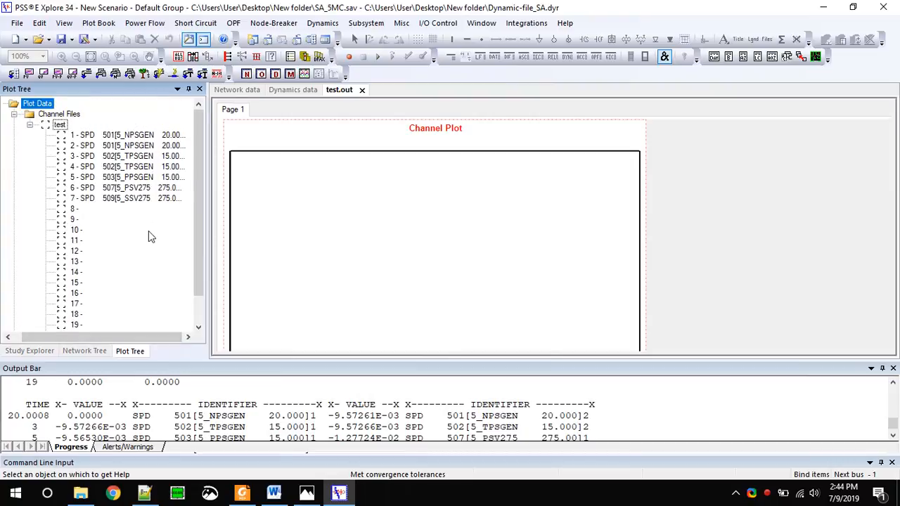
scroll(95, 145, down, 1)
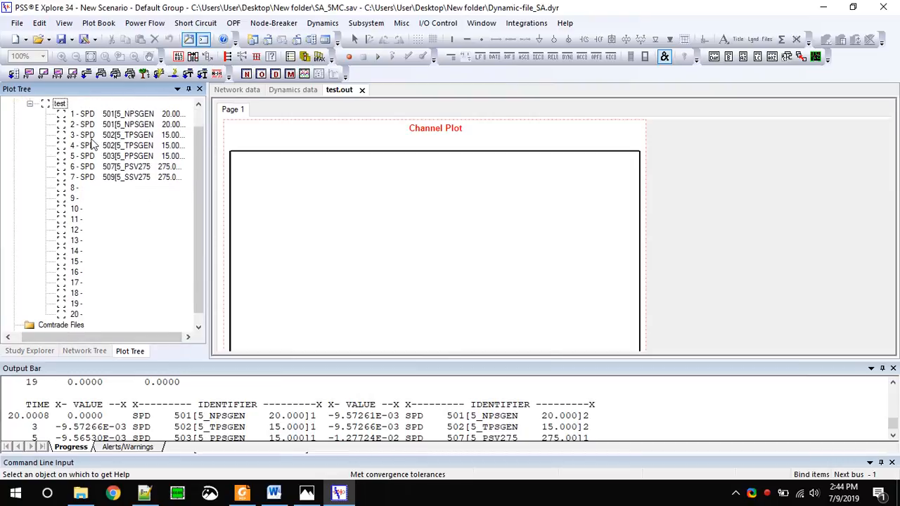
- Plot channel 1, the speed of machine 1 at bus 501 (5_NPSGEN), and close the test.out plot
drag(85, 115, 321, 252)
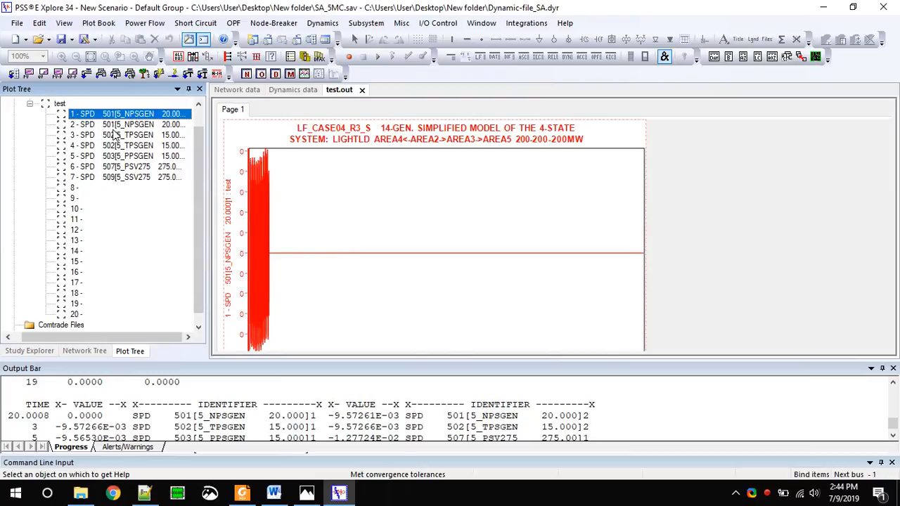
click(314, 276)
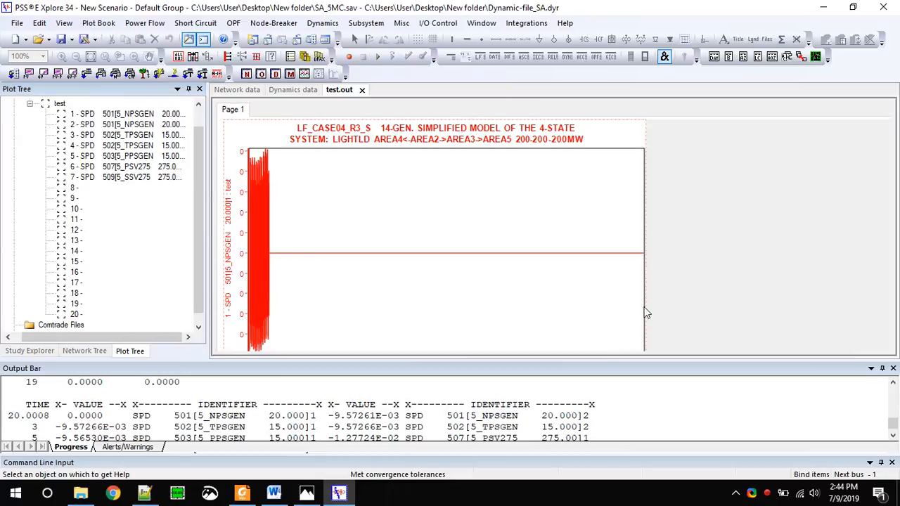
click(362, 90)
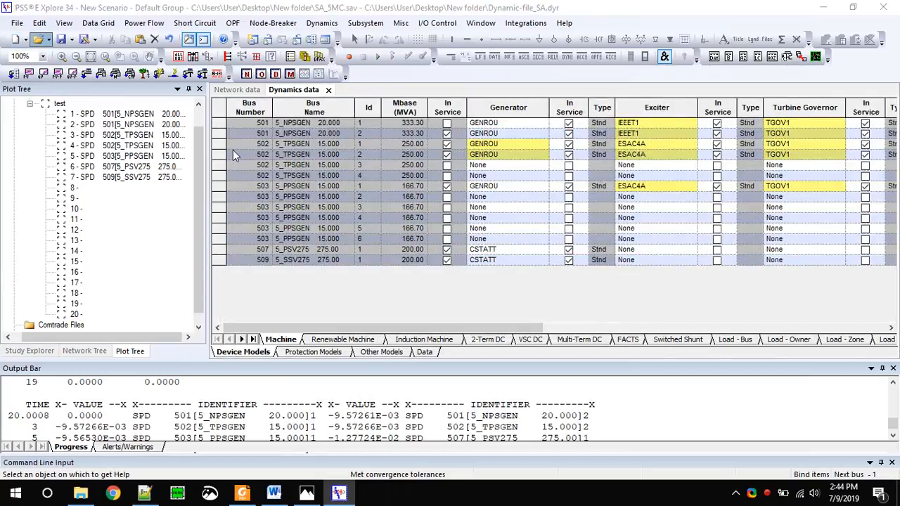
- Reopen test.out, plot channel 3 for the speed of machine 1 at bus 502 (5_TPSGEN), and enlarge the plot area
click(37, 39)
double_click(149, 148)
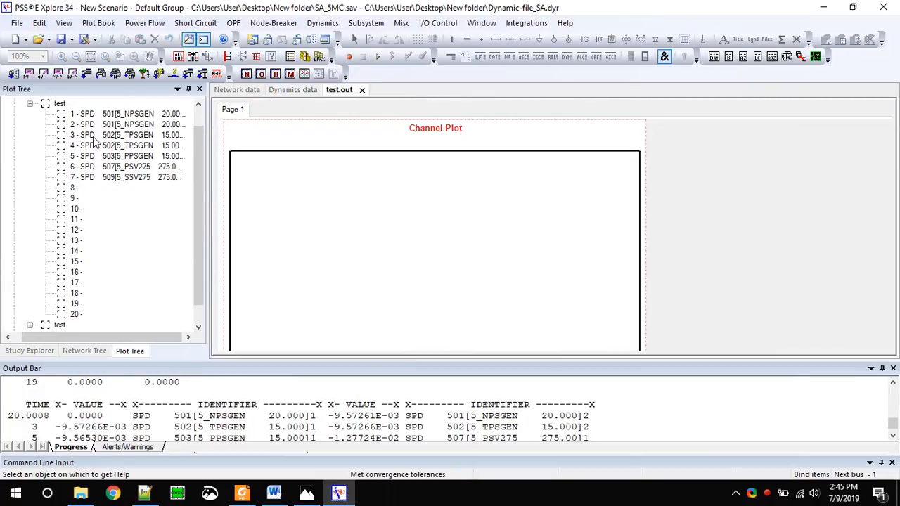
drag(94, 135, 456, 231)
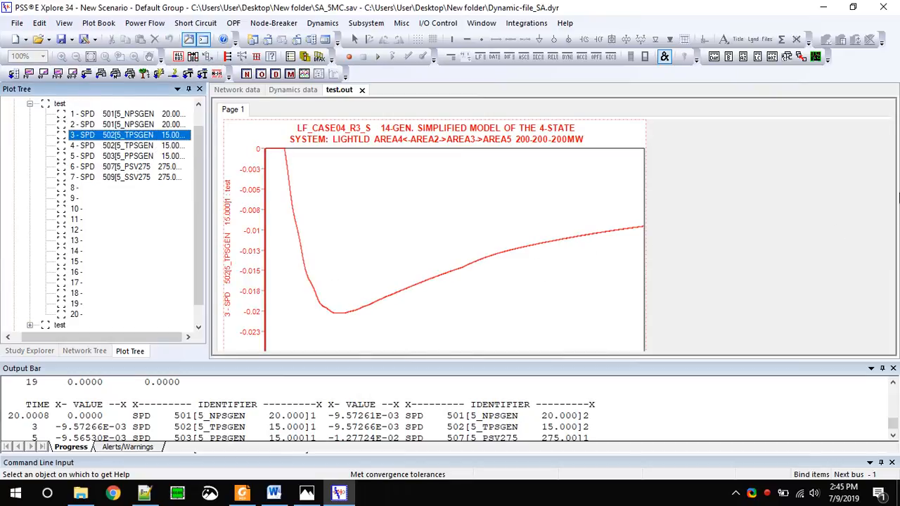
drag(547, 359, 547, 419)
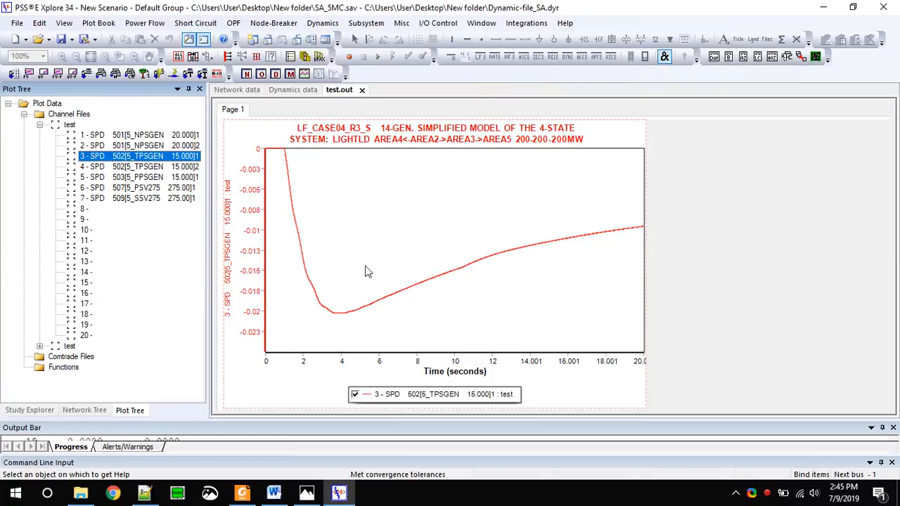
- Exit the program and restart PSS®E Xplore 34 for a fresh session
click(884, 7)
click(467, 274)
click(468, 273)
click(12, 129)
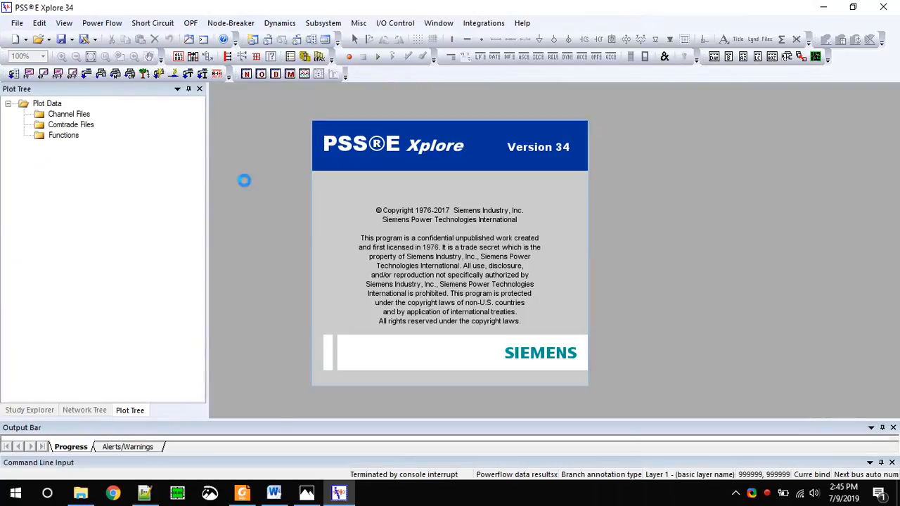
- Open SA_5MC.sav from New folder on the Desktop and solve its power flow with the full Newton-Raphson method
click(38, 38)
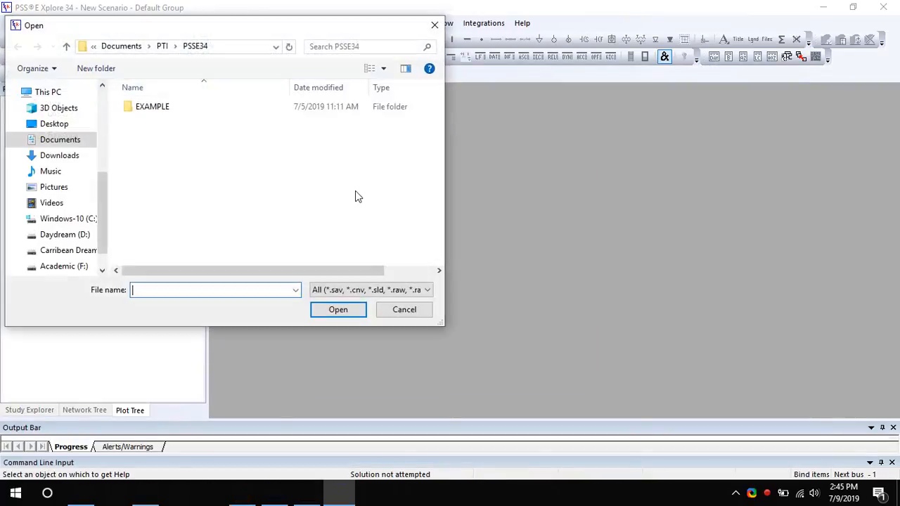
click(63, 124)
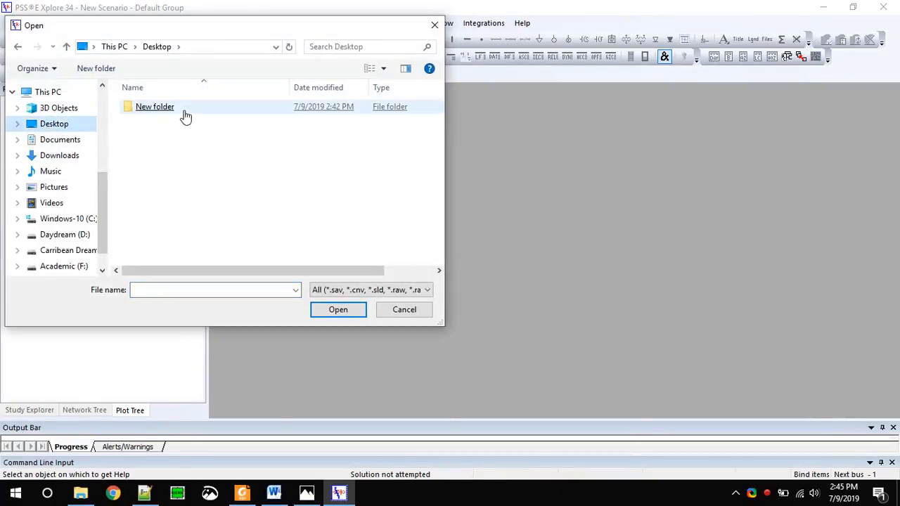
double_click(181, 111)
double_click(166, 134)
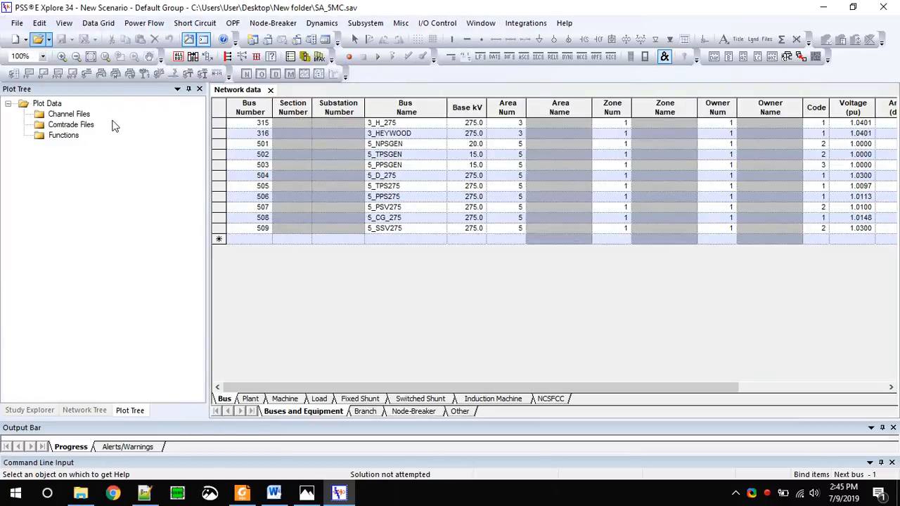
click(87, 74)
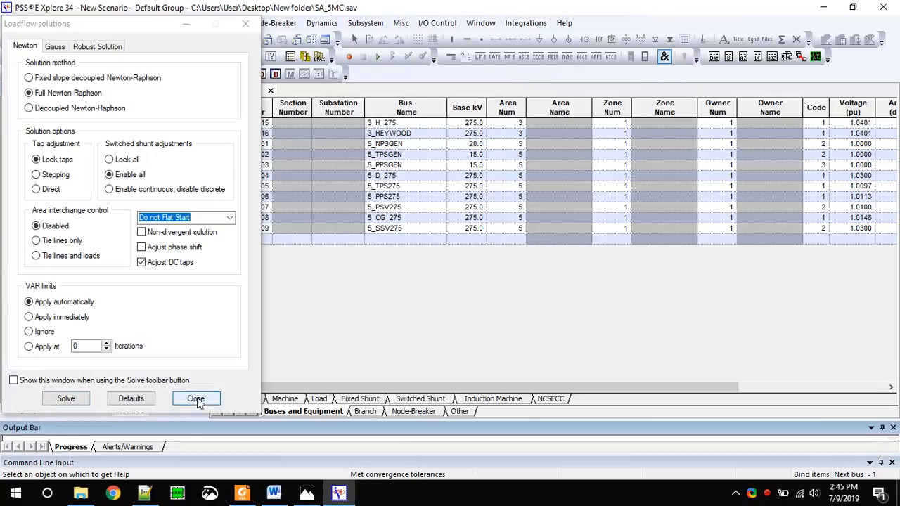
click(195, 399)
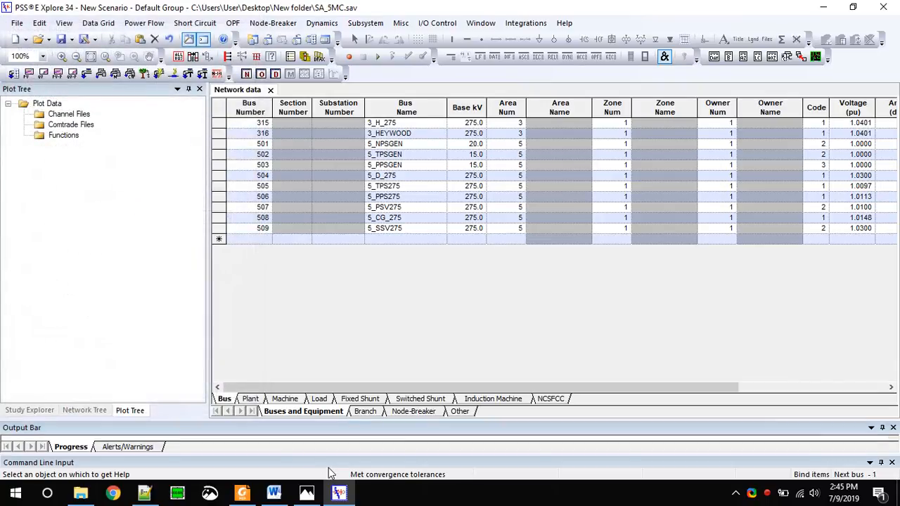
- Convert the generators using ZSORCE and the constant MVA loads at all buses, with 100% constant current active and 100% constant admittance reactive power
click(133, 26)
click(201, 98)
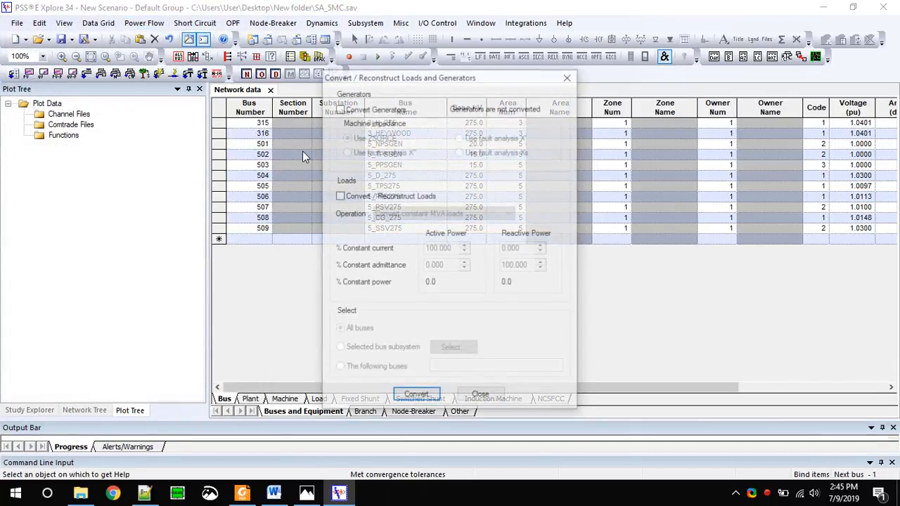
click(368, 109)
click(367, 197)
click(415, 396)
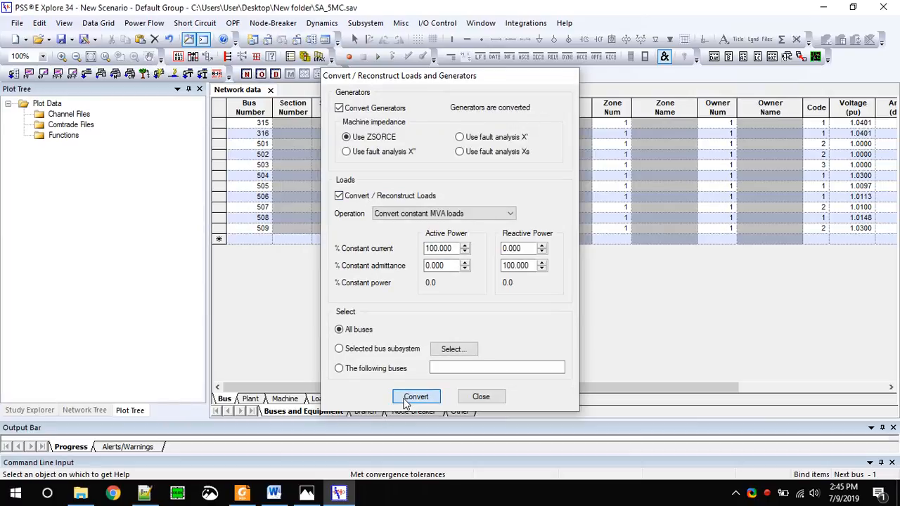
- Run the solution for switching studies (TYSL) with the voltage vector as start point
click(144, 23)
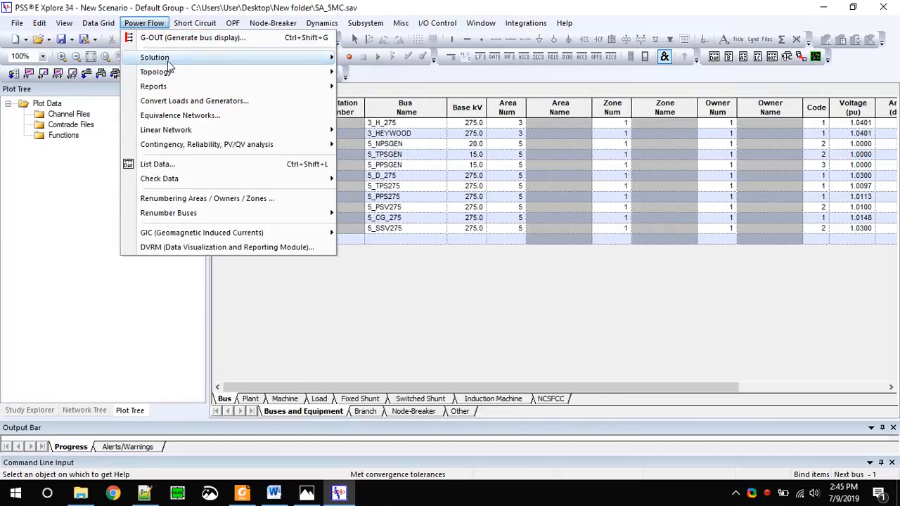
mouse_move(169, 59)
click(394, 145)
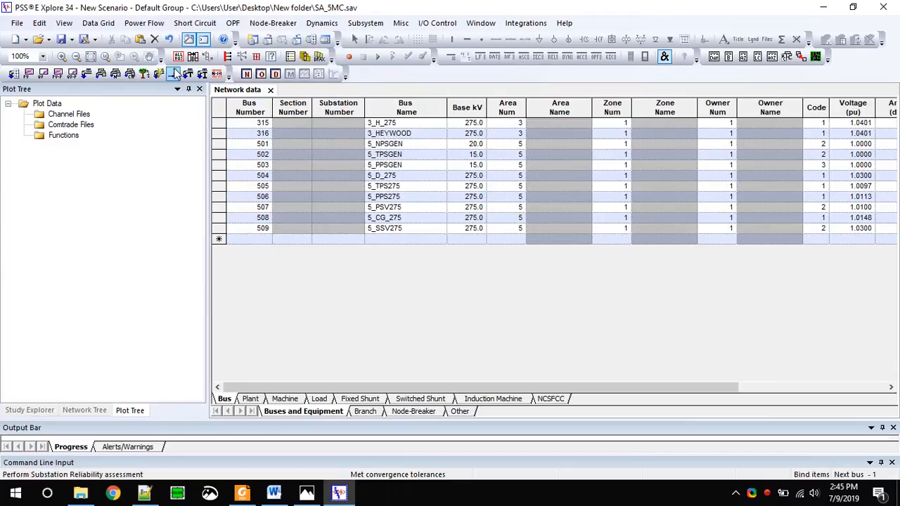
click(152, 27)
mouse_move(169, 59)
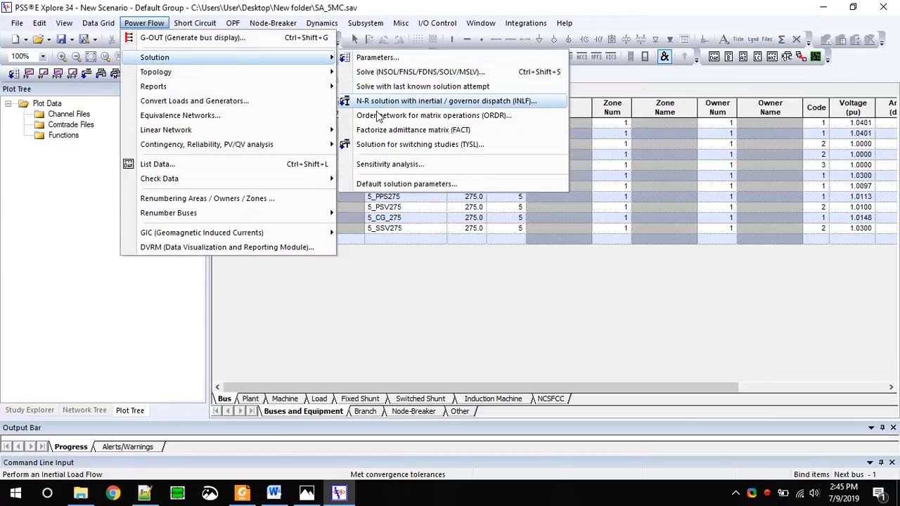
click(386, 147)
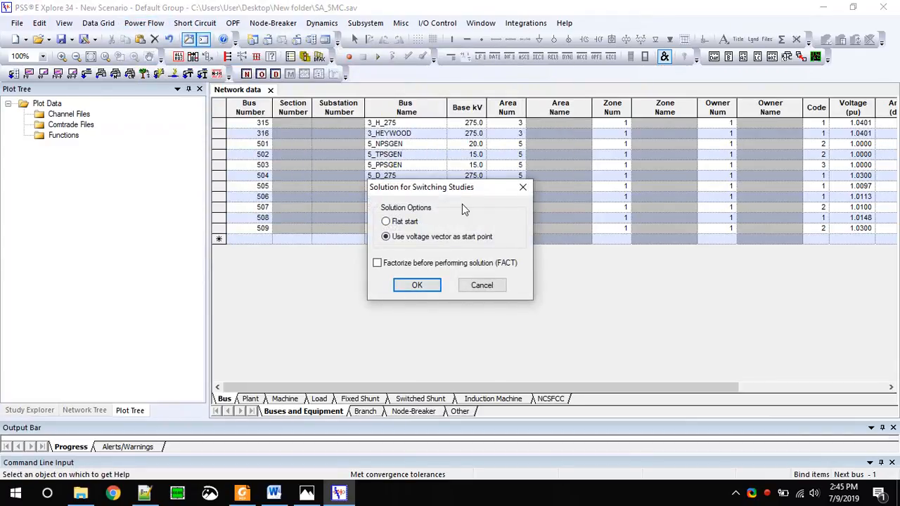
click(418, 285)
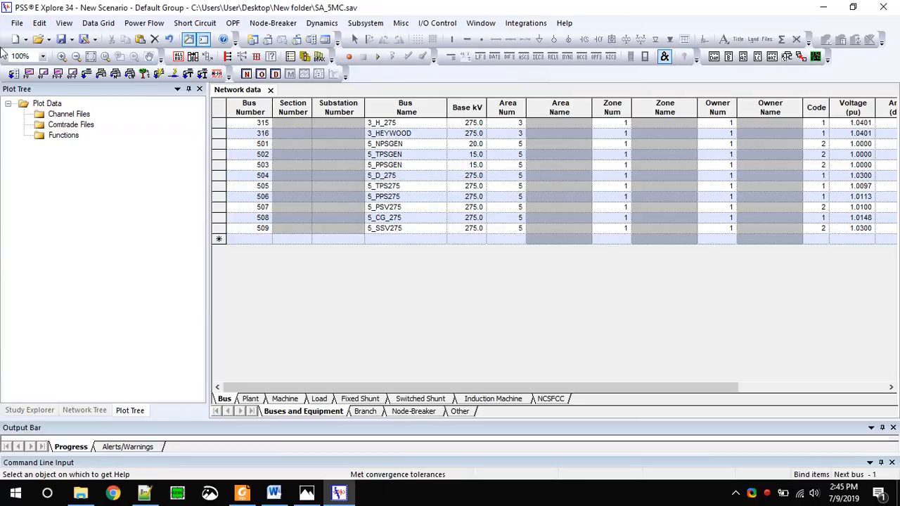
click(38, 39)
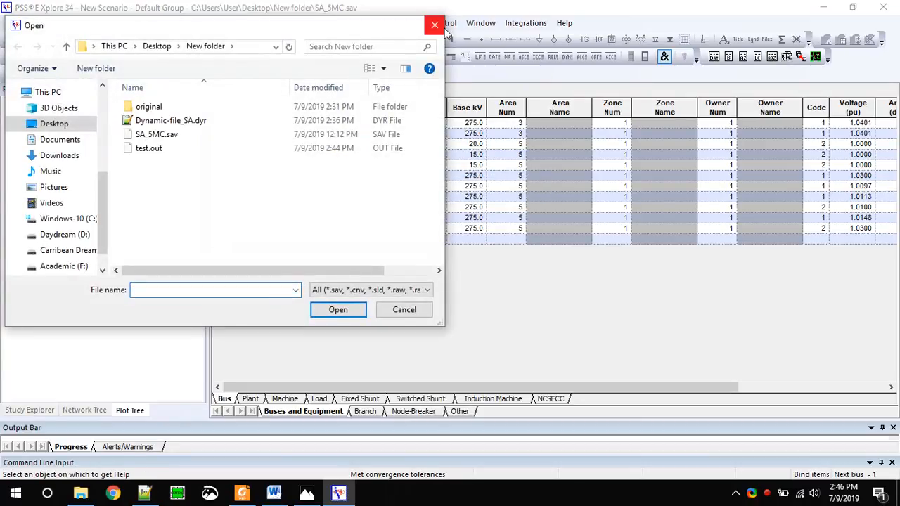
click(436, 29)
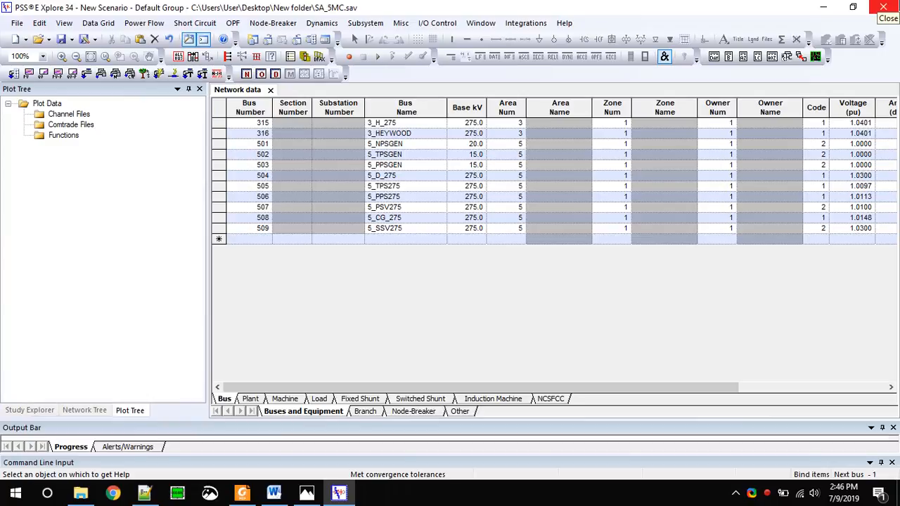
- Exit the program without saving the changes to SA_5MC.sav and restart PSS®E Xplore 34
click(883, 7)
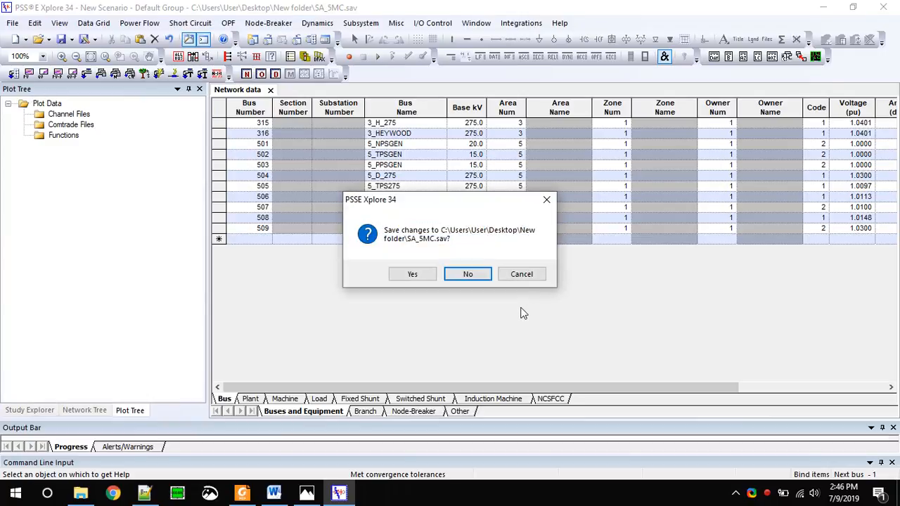
click(466, 272)
click(25, 118)
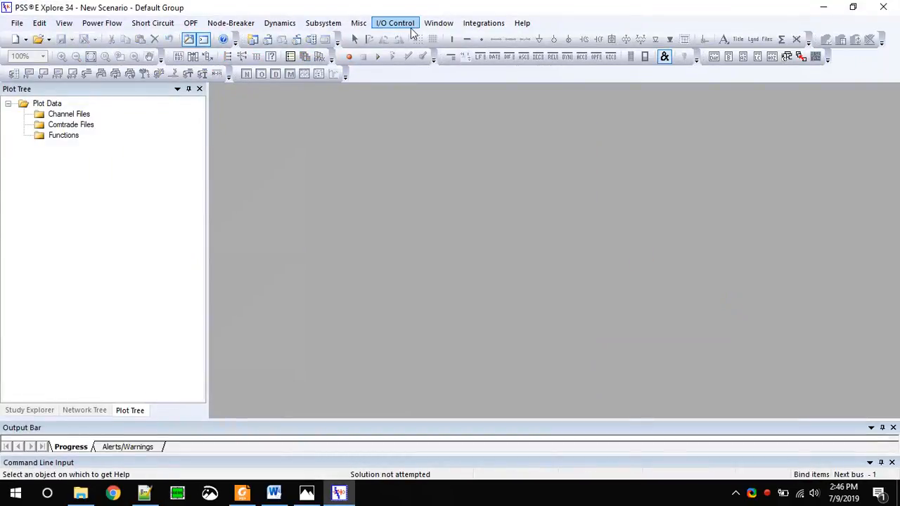
- Start recording a Python program automation file saved in New folder on the Desktop
click(380, 28)
click(382, 26)
click(383, 24)
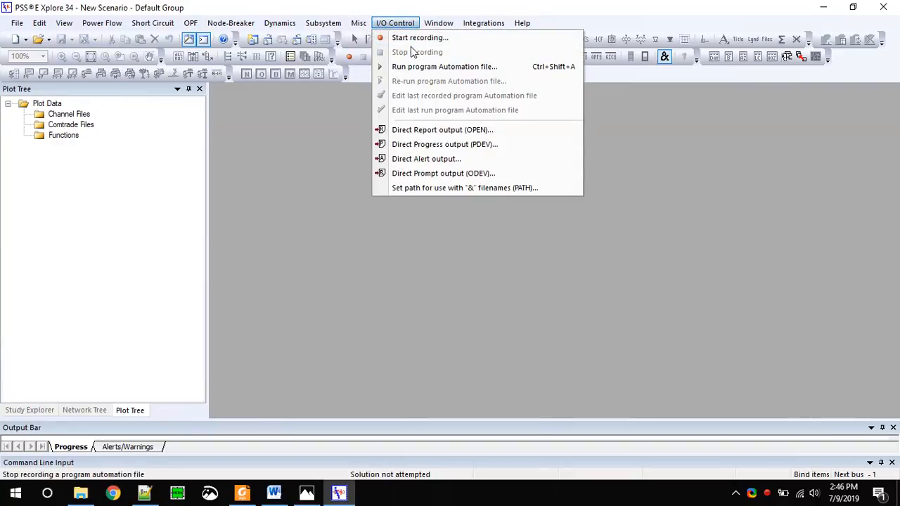
click(464, 40)
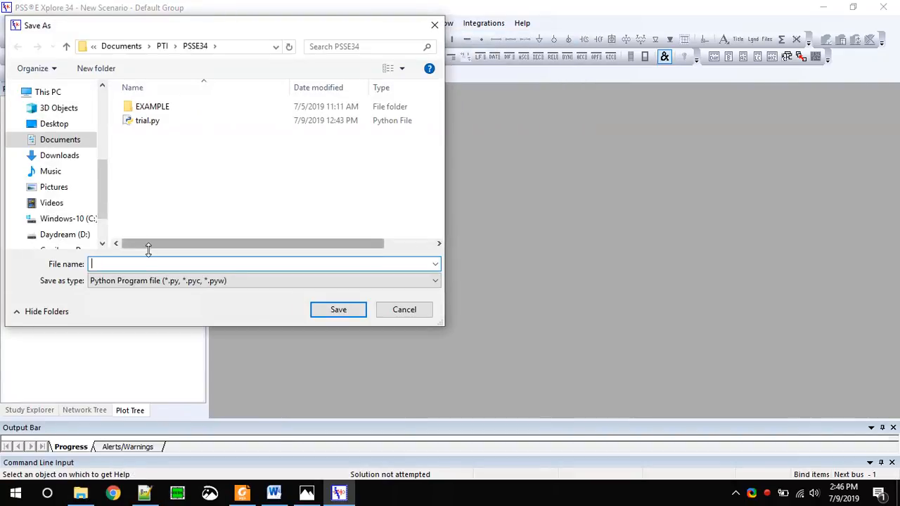
click(56, 125)
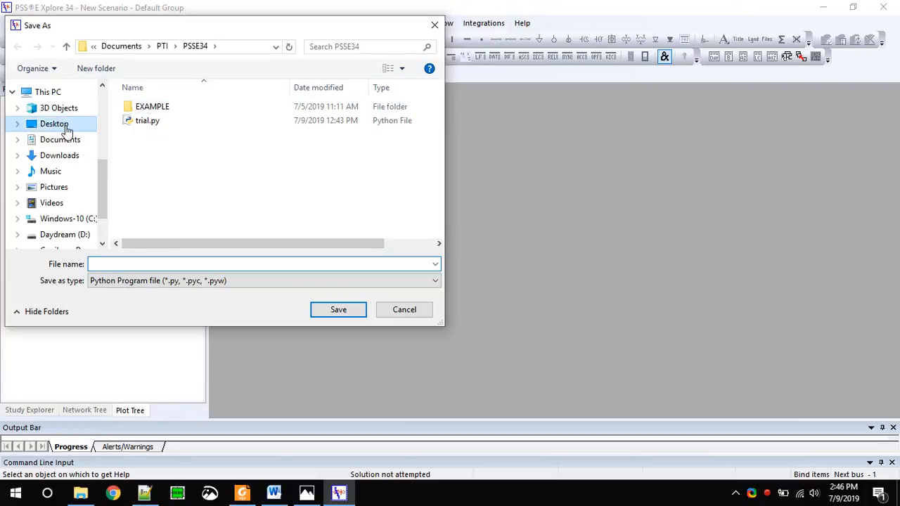
double_click(145, 109)
click(132, 264)
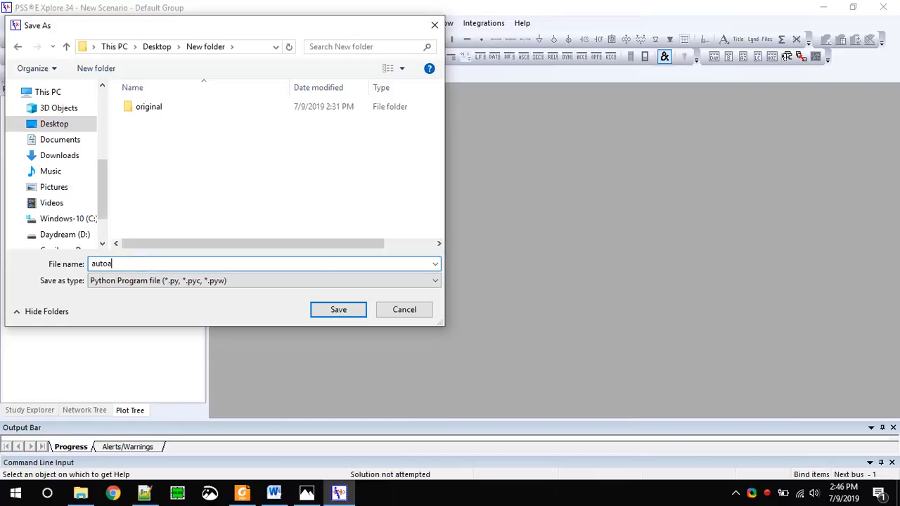
click(320, 310)
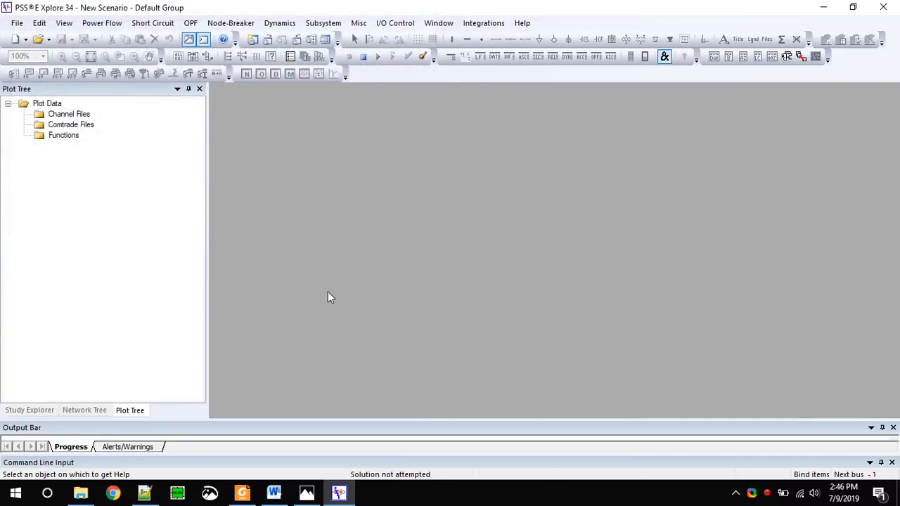
- Open SA_5MC.sav and solve its power flow with the full Newton-Raphson method
click(38, 38)
double_click(173, 138)
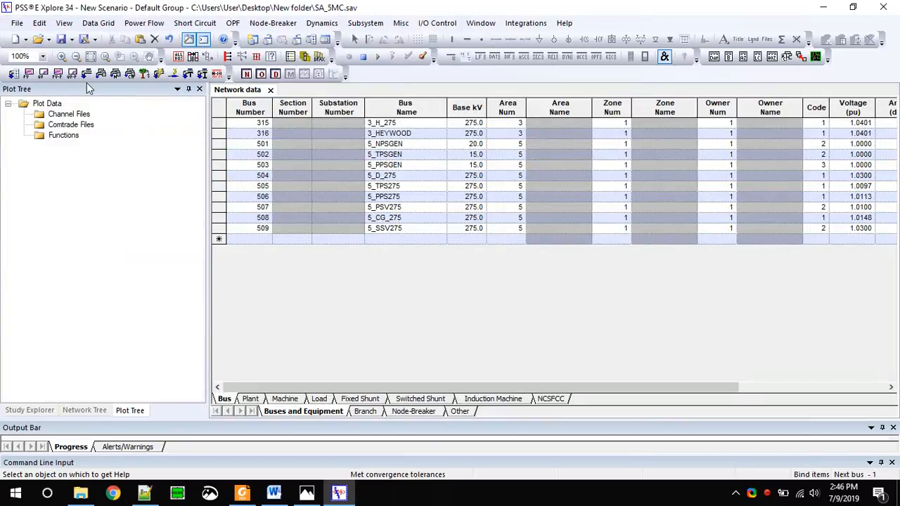
click(87, 74)
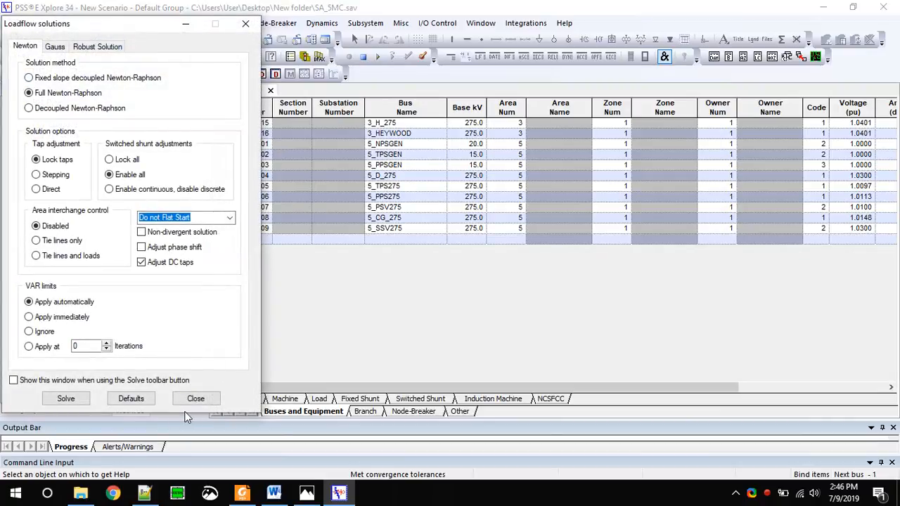
click(84, 398)
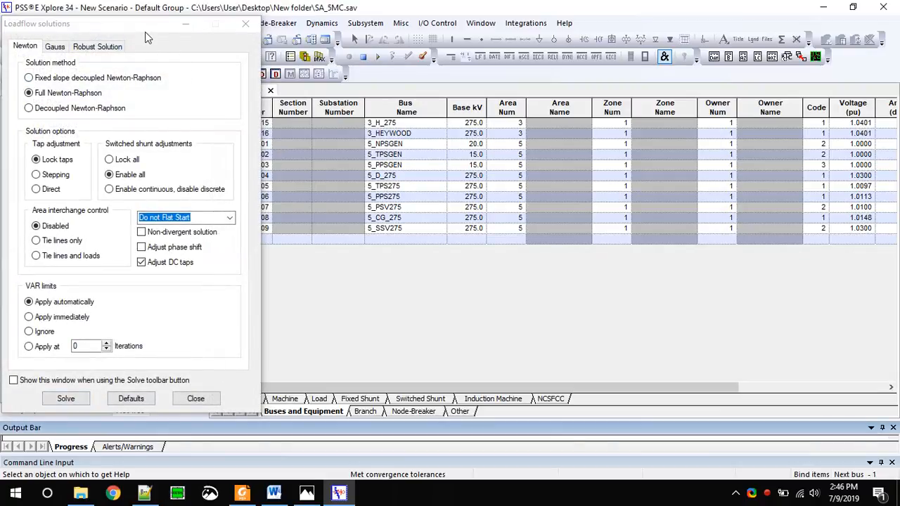
click(70, 402)
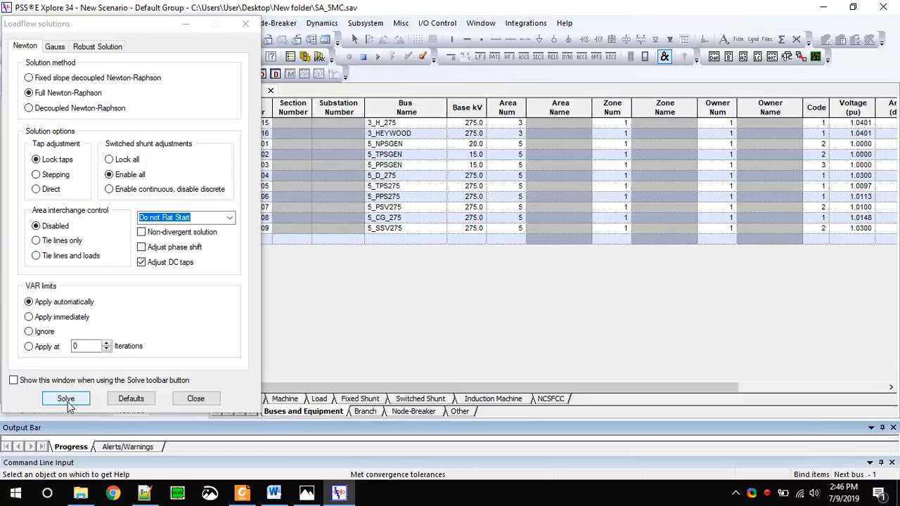
click(187, 399)
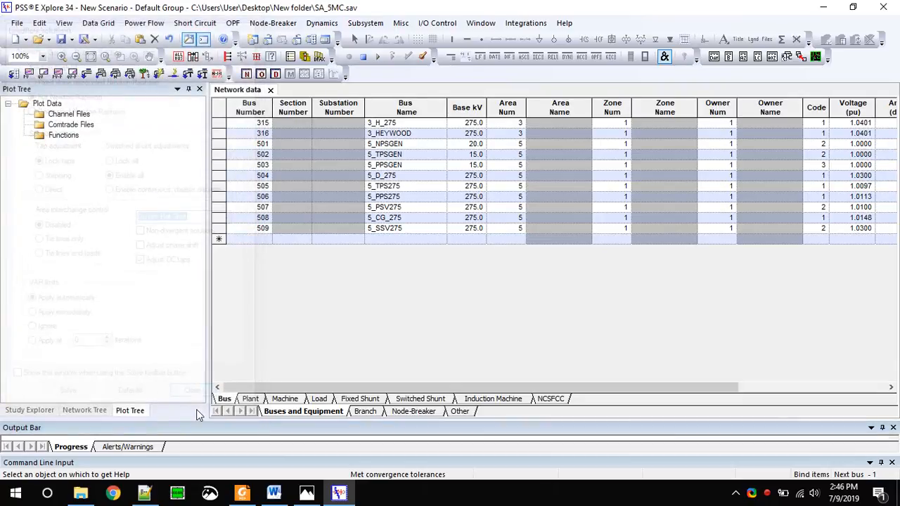
- Enlarge the progress output area and solve the power flow again to check its convergence report
drag(178, 440, 266, 278)
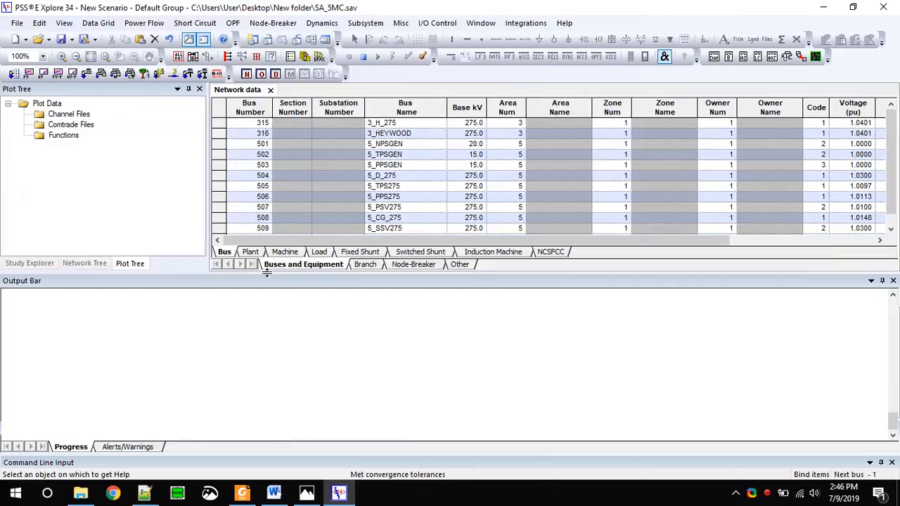
click(74, 75)
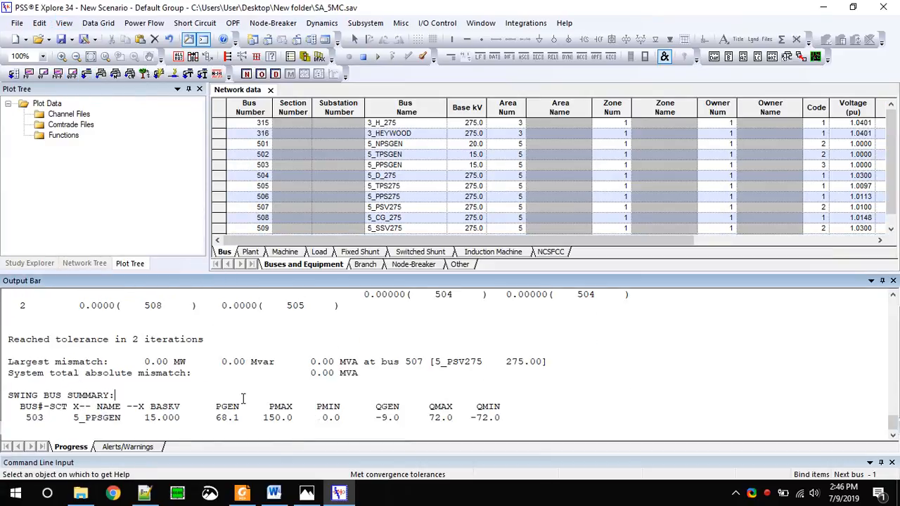
scroll(244, 398, up, 1)
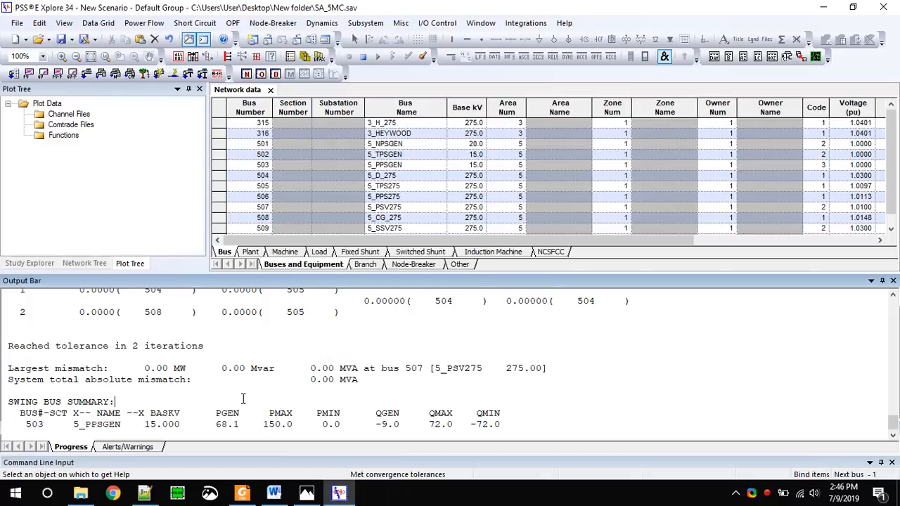
click(89, 80)
- Convert the generators using ZSORCE and the constant MVA loads at all buses, with 100% constant current active and 100% constant admittance reactive power
click(144, 23)
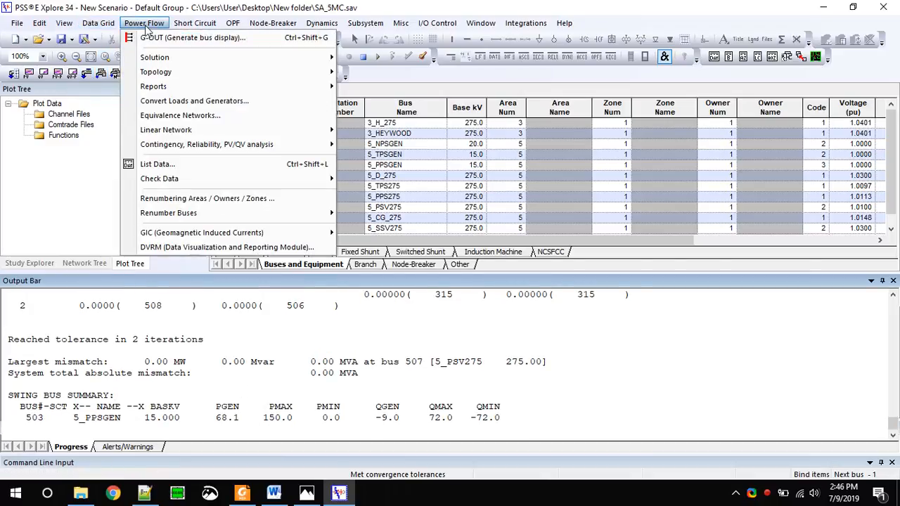
click(183, 101)
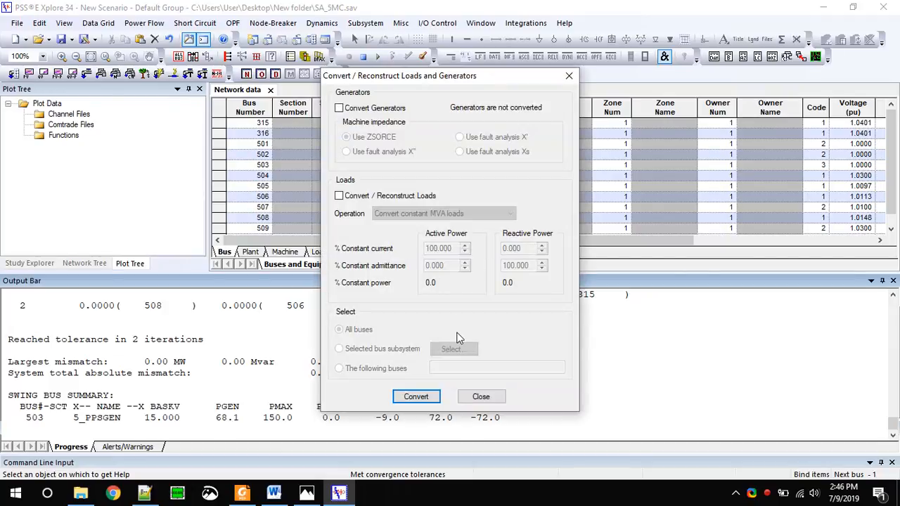
click(363, 110)
click(362, 196)
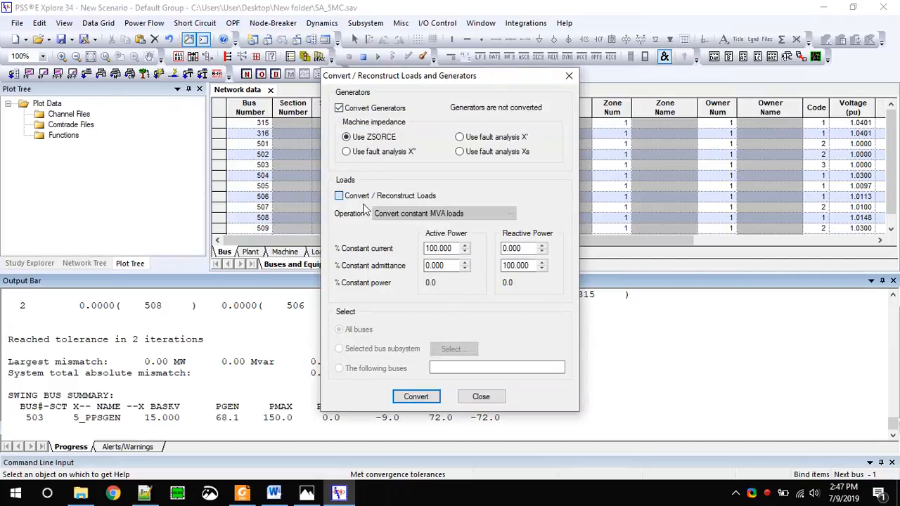
click(415, 397)
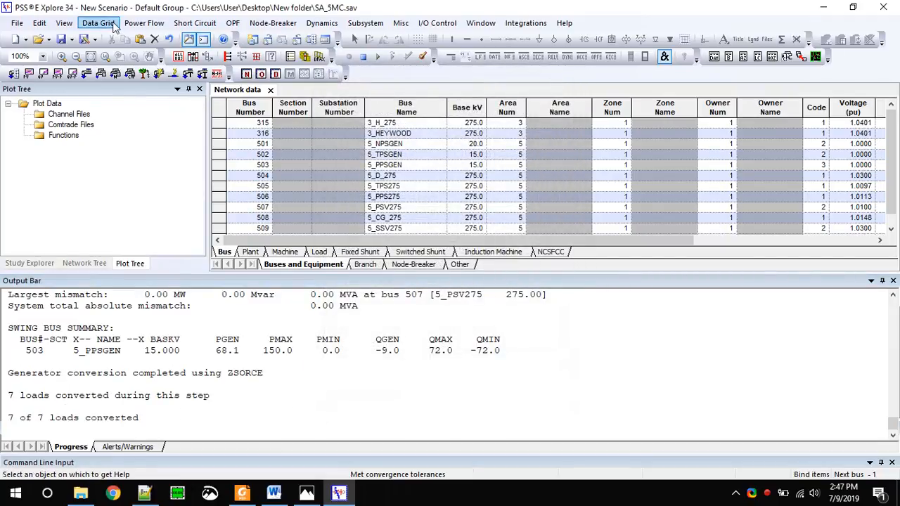
- Factorize the admittance matrix (FACT) and run the switching studies solution (TYSL) with the voltage vector as start point
click(144, 24)
mouse_move(148, 59)
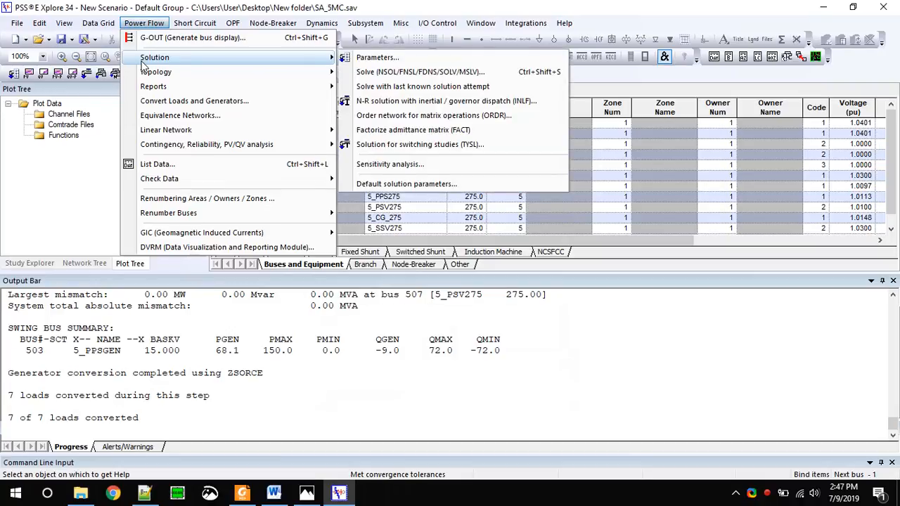
click(394, 125)
click(144, 23)
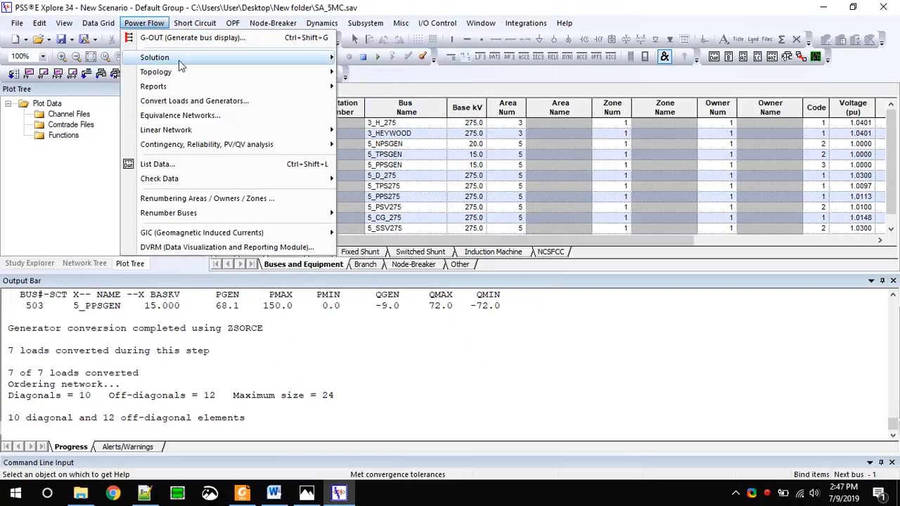
mouse_move(154, 57)
click(370, 145)
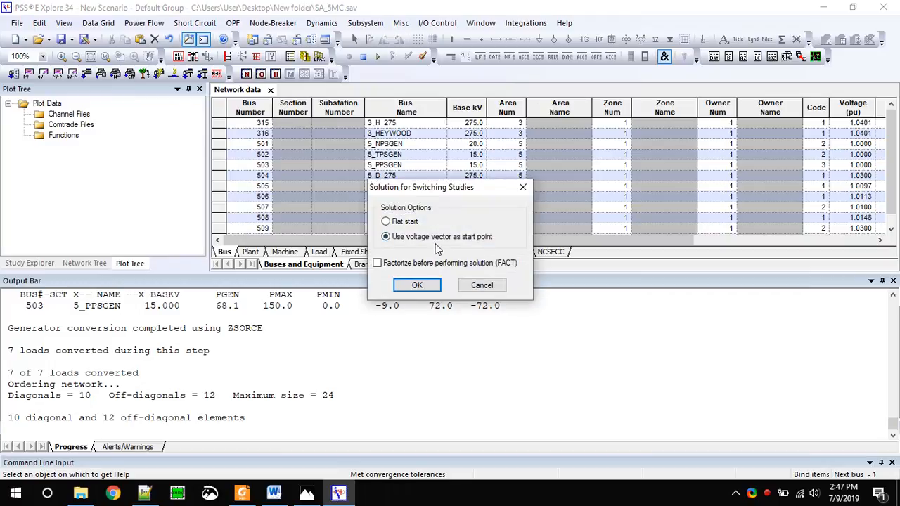
click(416, 286)
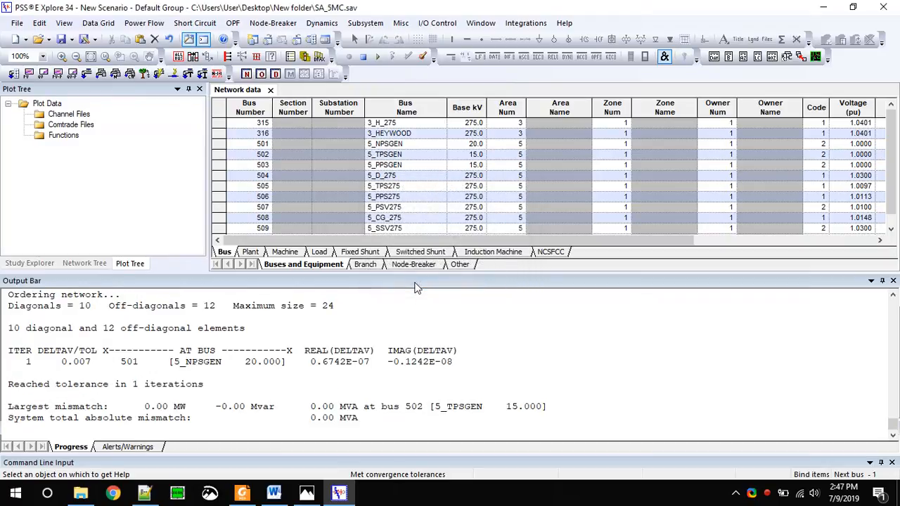
- Load the dynamics data from Dynamic-file_SA.dyr in New folder, accepting the import options
click(38, 40)
double_click(184, 122)
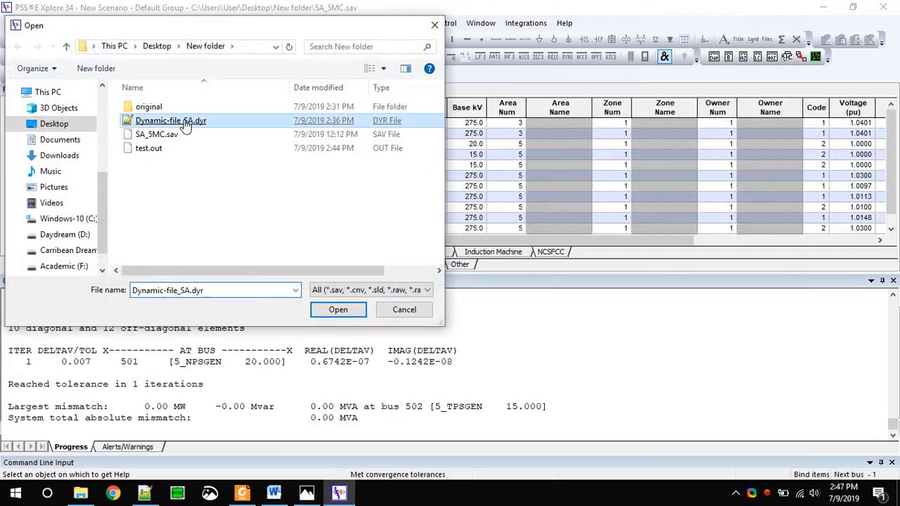
click(415, 323)
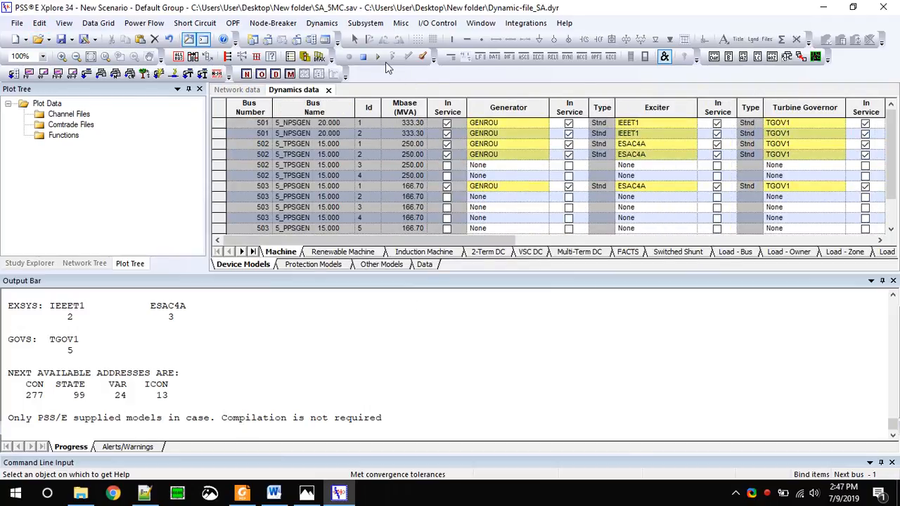
- Set up output channels for all buses that record only machine speed, excluding the bus voltage and branch P&Q flow quantities
click(322, 23)
click(356, 116)
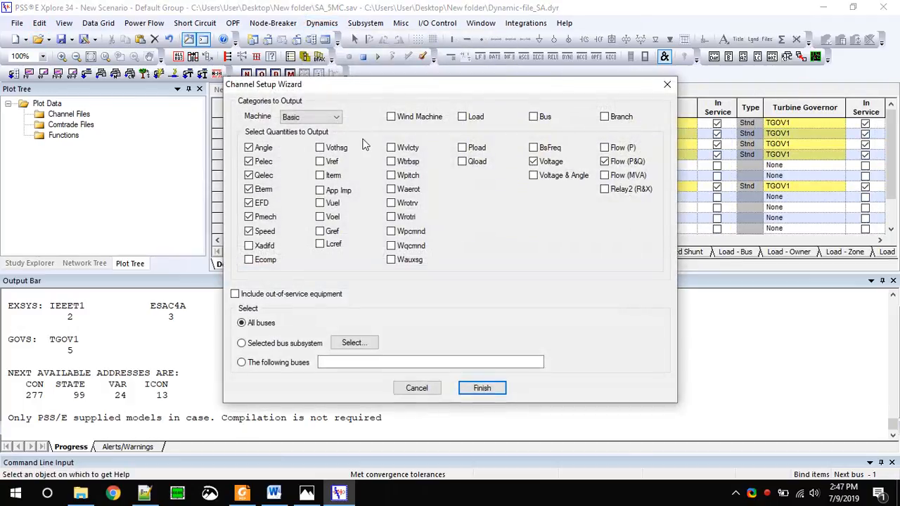
click(287, 120)
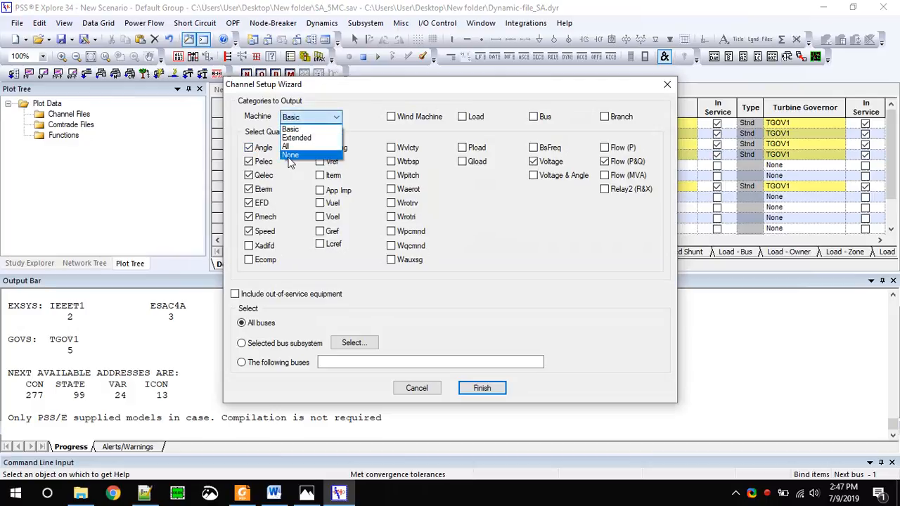
click(292, 154)
click(261, 231)
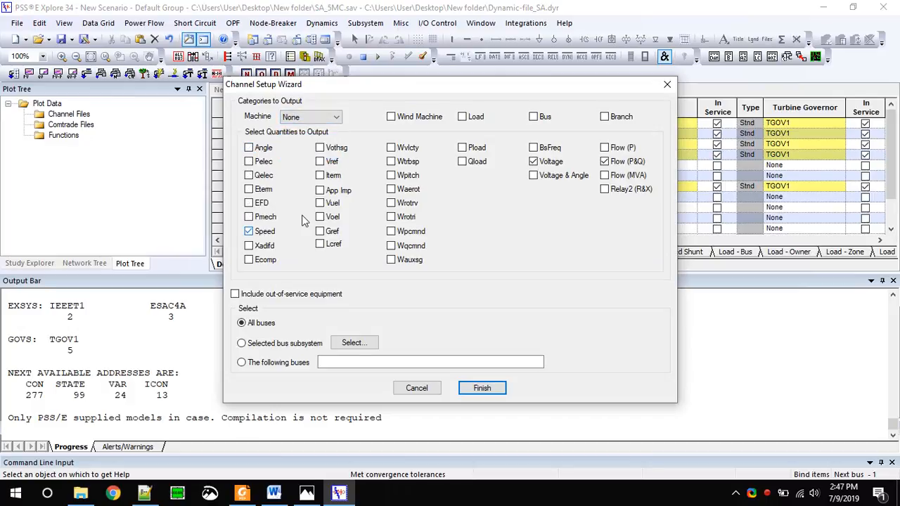
click(627, 162)
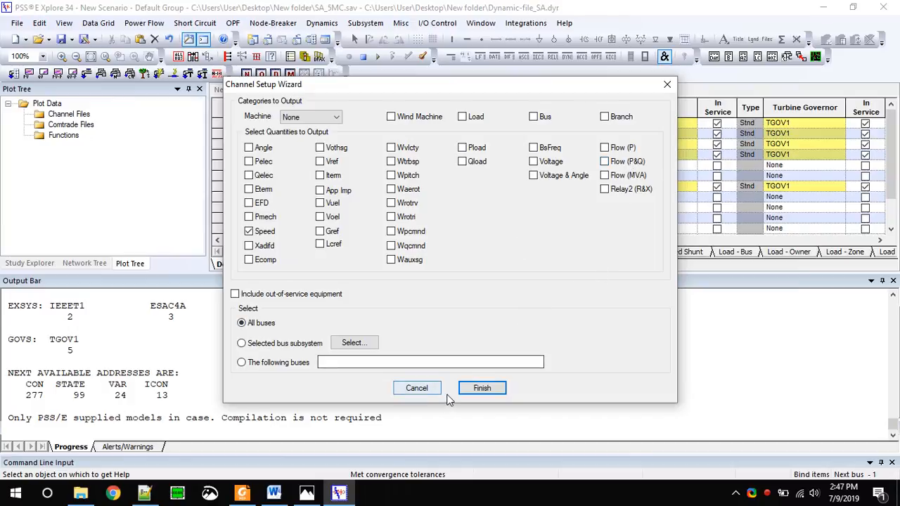
click(482, 388)
- Set the dynamic solution parameters to 250 iterations, 0.3 network acceleration, 20 channels, 145 states, DELT 0.002 and frequency filter 0.008
click(321, 23)
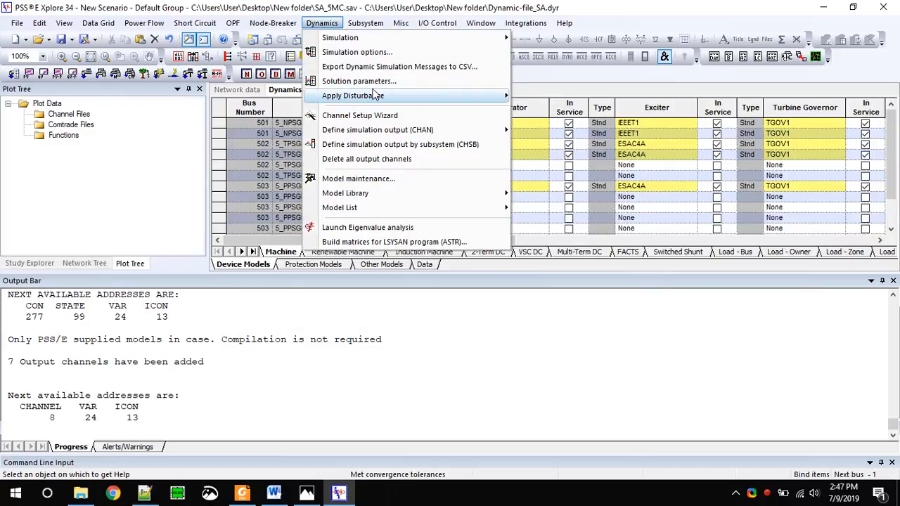
click(359, 81)
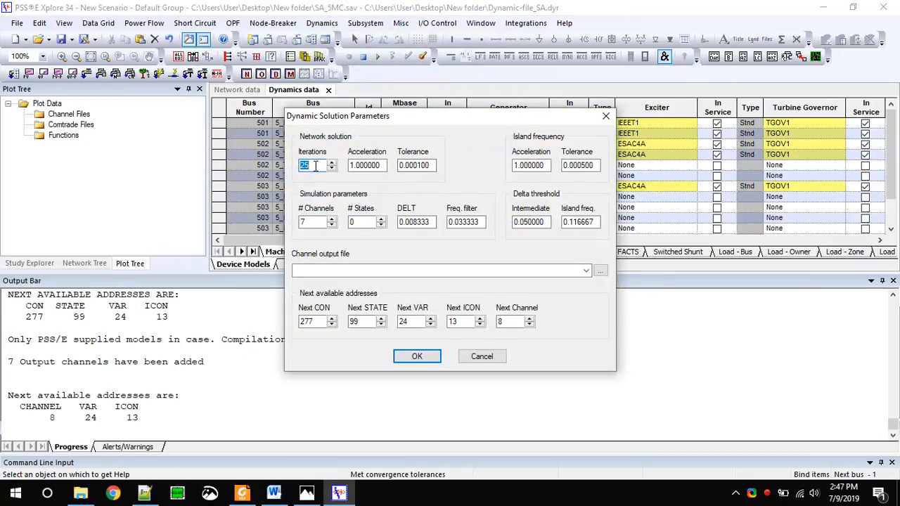
key(Tab)
text(0.3)
key(Tab)
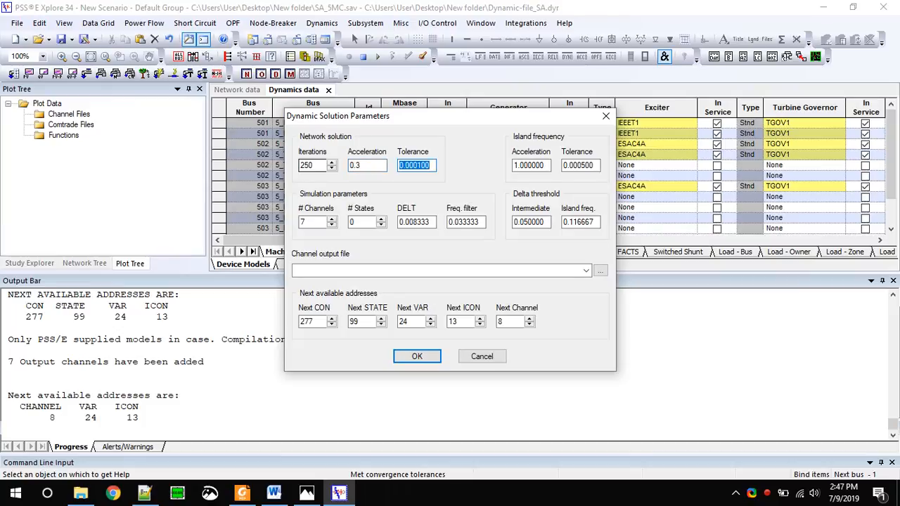
key(Tab)
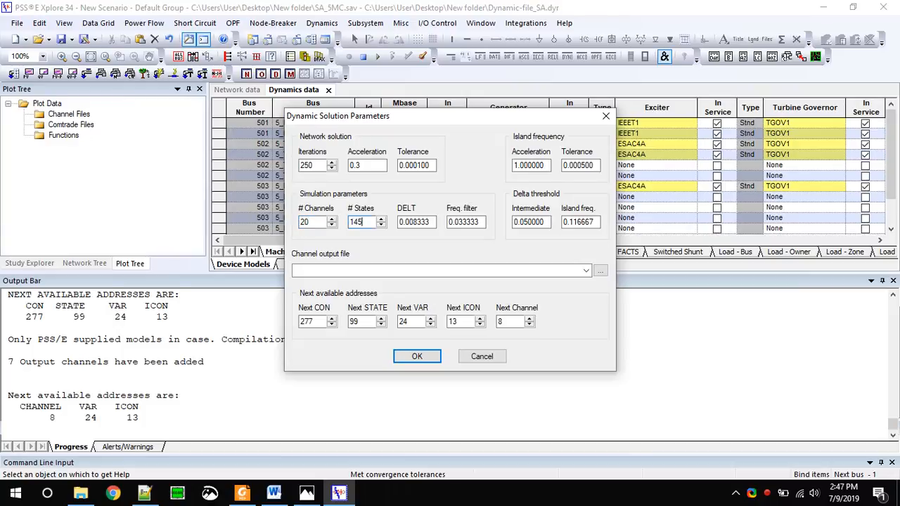
double_click(422, 222)
text(0.008)
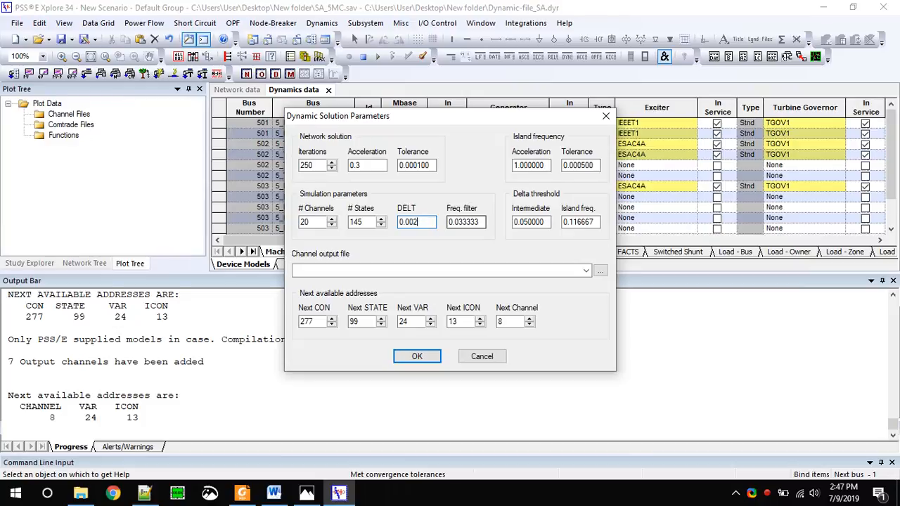
key(Tab)
text(0.)
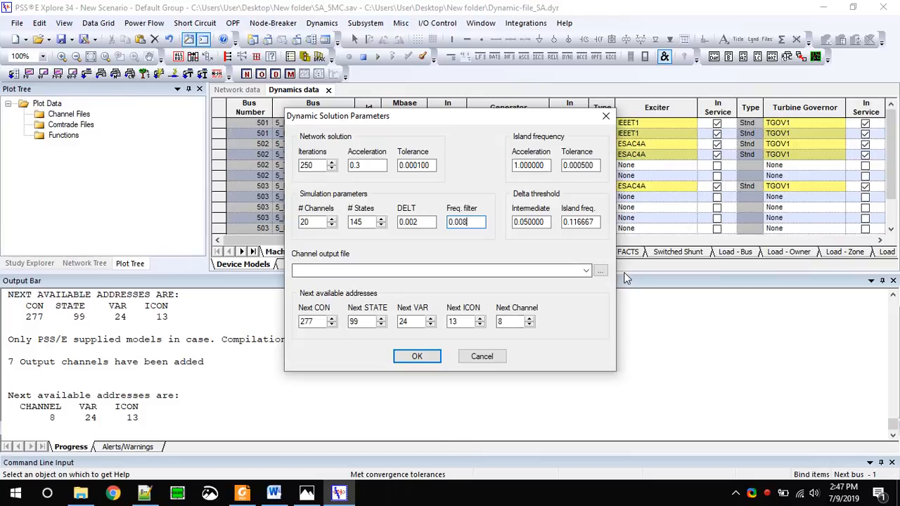
- Assign test2.out in New folder as the channel output file and apply the dynamic solution parameters
click(599, 272)
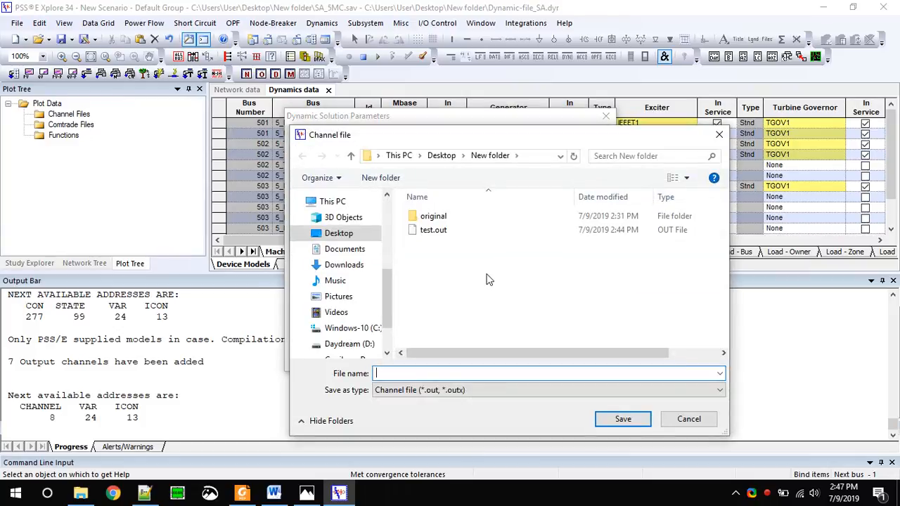
text(tst)
text(test2.)
text(out)
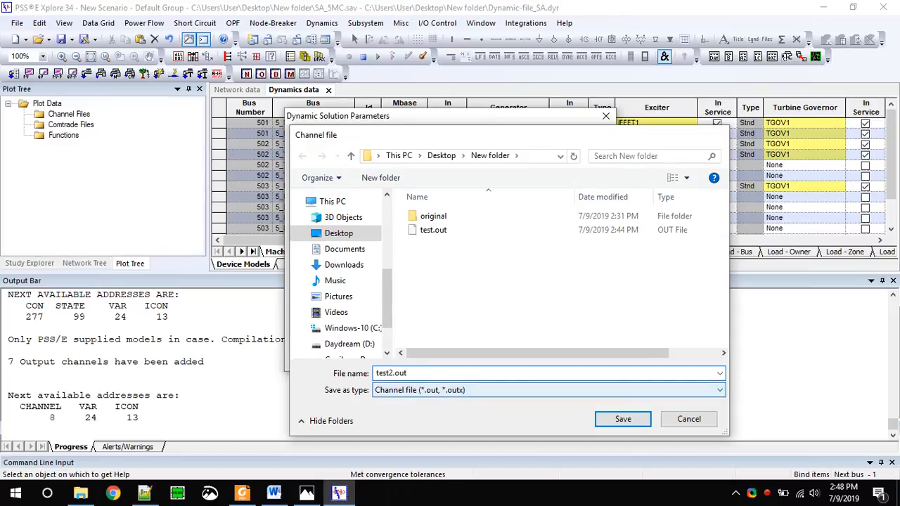
key(Return)
click(417, 357)
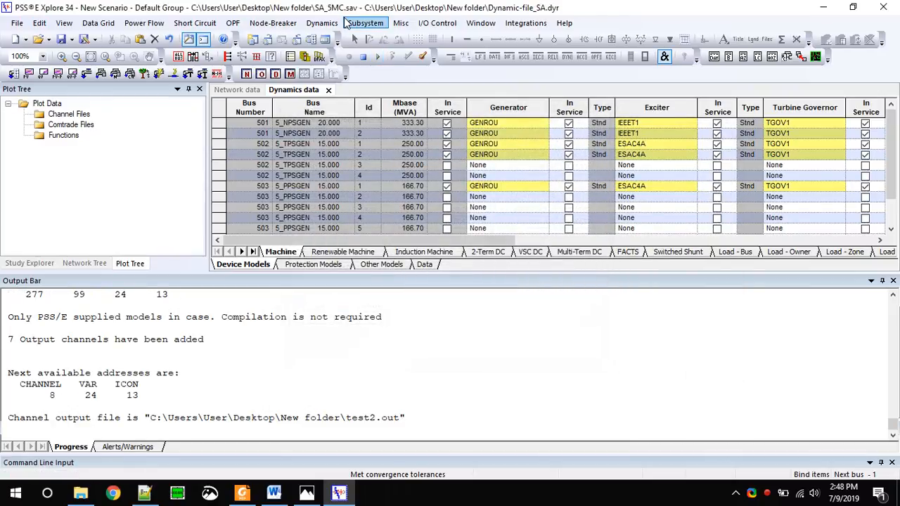
- Enable relative machine angles in the simulation options, relative to the machine at bus 501 (5_NPSGEN)
click(321, 22)
click(344, 53)
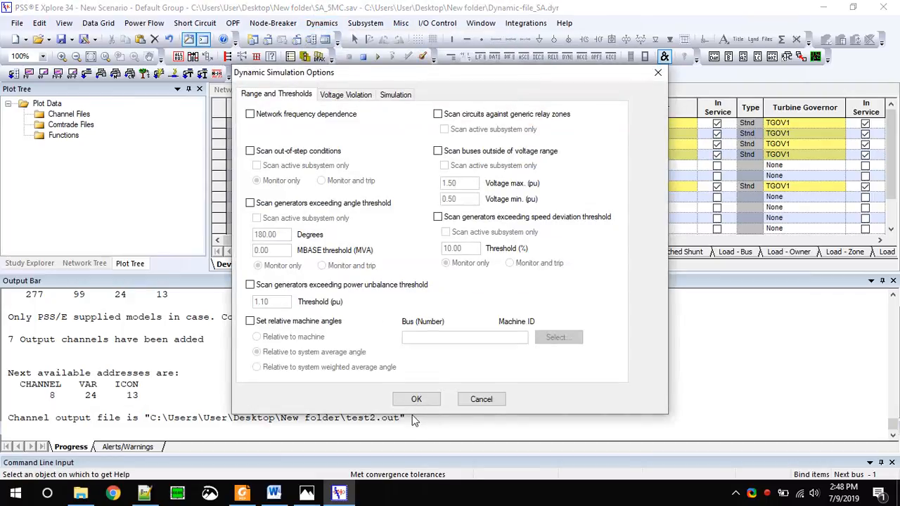
click(281, 326)
click(301, 339)
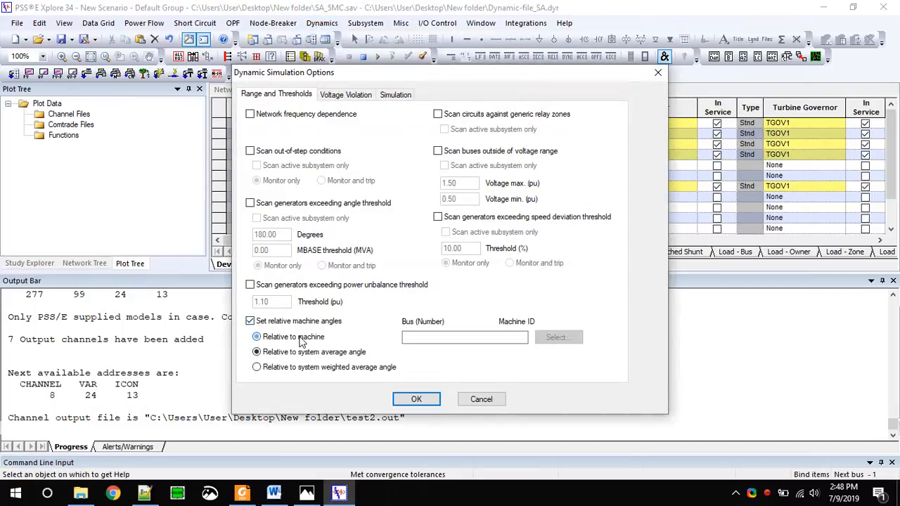
click(558, 338)
click(324, 181)
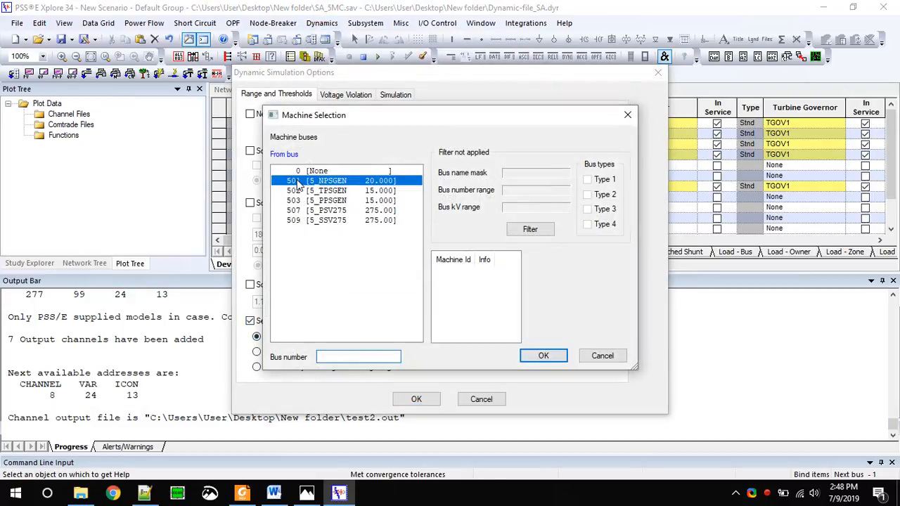
click(542, 355)
click(416, 398)
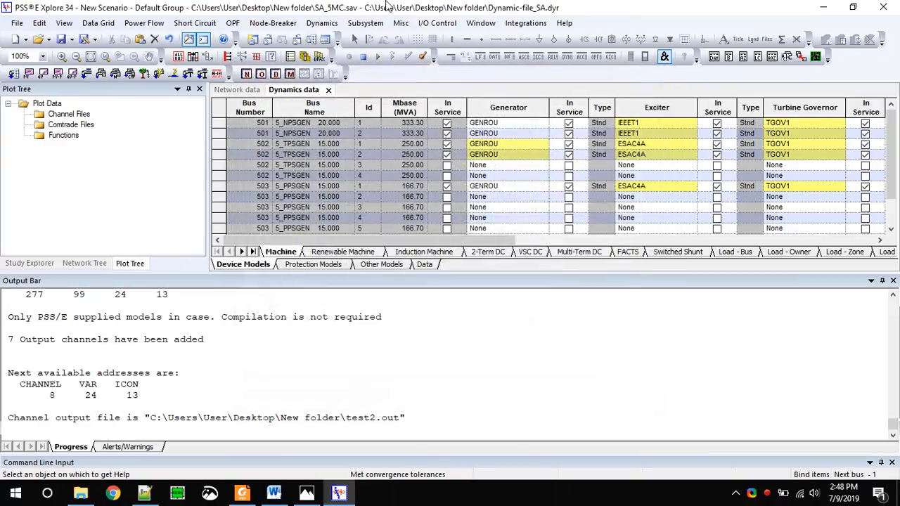
- Initialize the dynamic simulation (STRT/RUN) with test2.out and examine the initial conditions check in the progress output
click(322, 23)
mouse_move(364, 40)
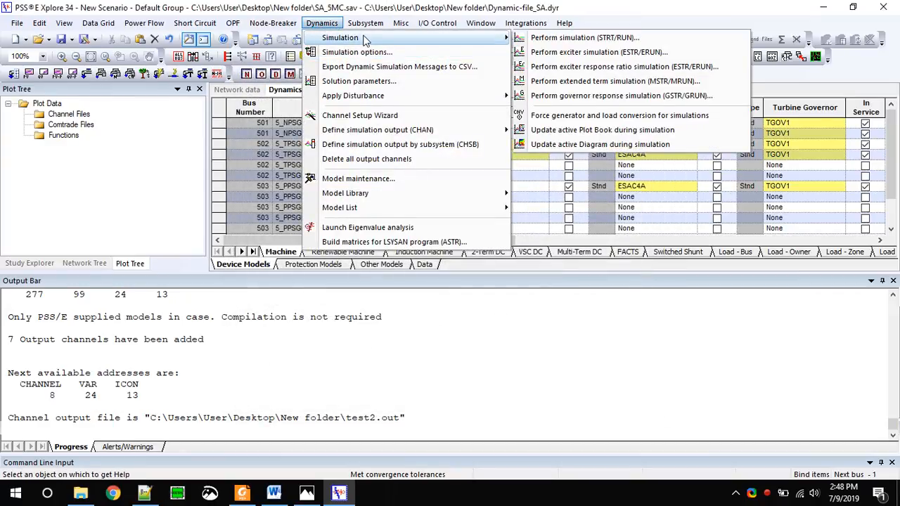
click(597, 40)
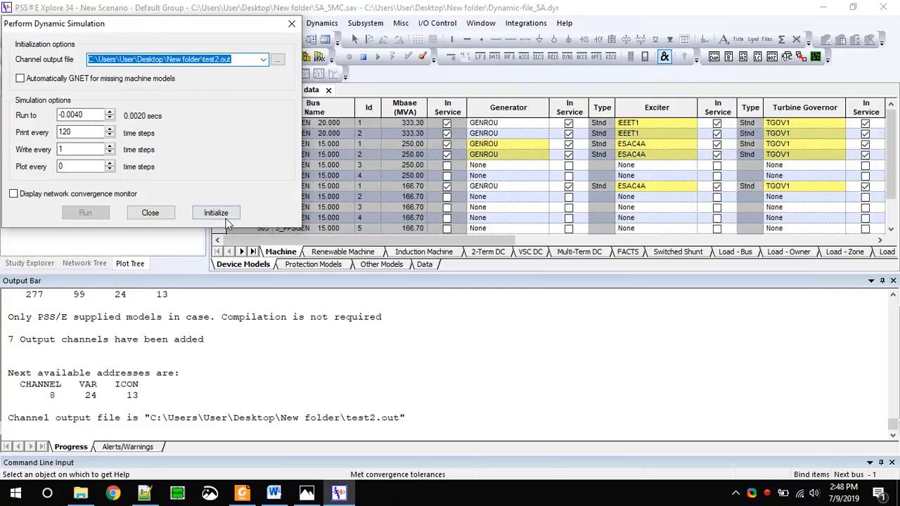
click(204, 213)
drag(9, 396, 205, 393)
click(205, 393)
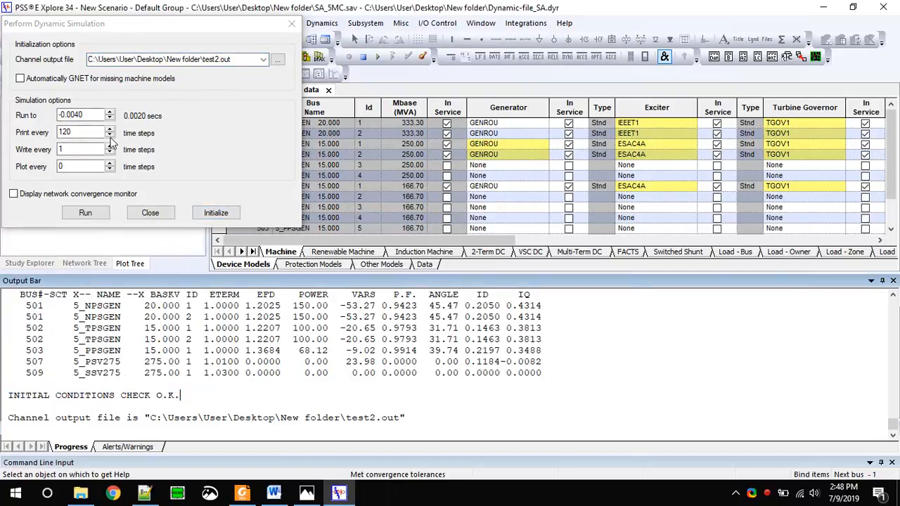
- Run the dynamic simulation to 1 second and close the simulation dialog
click(79, 114)
double_click(80, 114)
text(1)
click(85, 212)
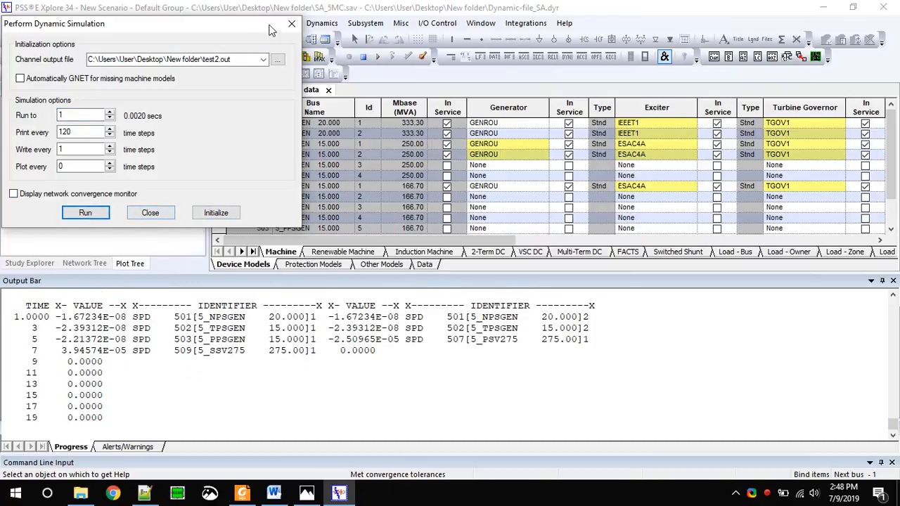
click(150, 212)
- Apply a machine disconnection disturbance to machine 1 at bus 503 (5_PPSGEN)
click(322, 23)
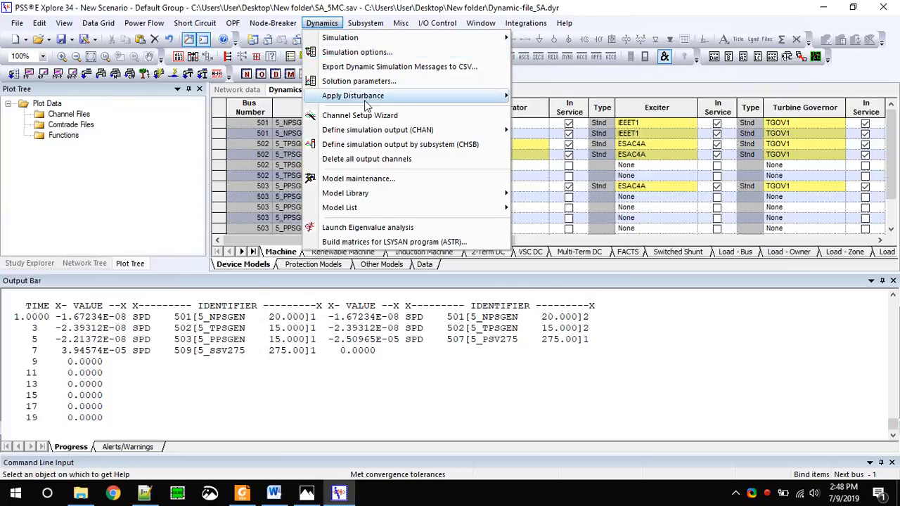
mouse_move(394, 96)
click(577, 182)
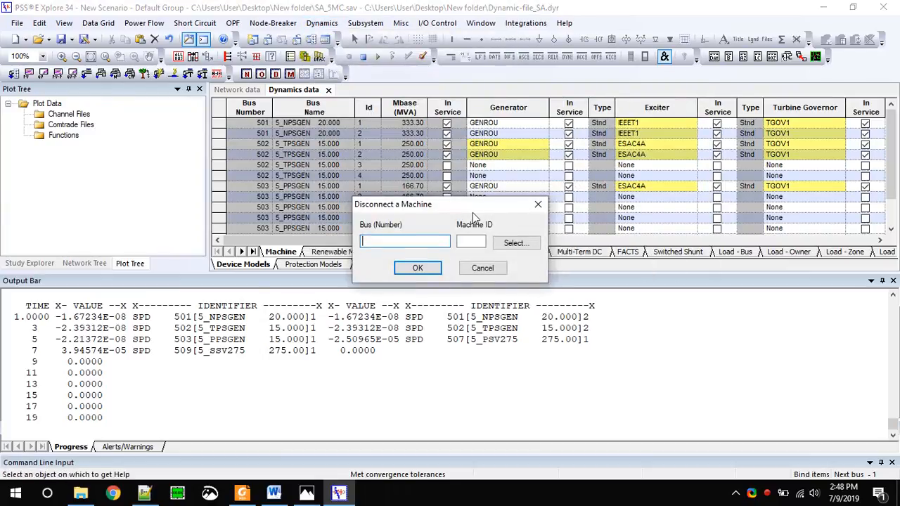
click(513, 244)
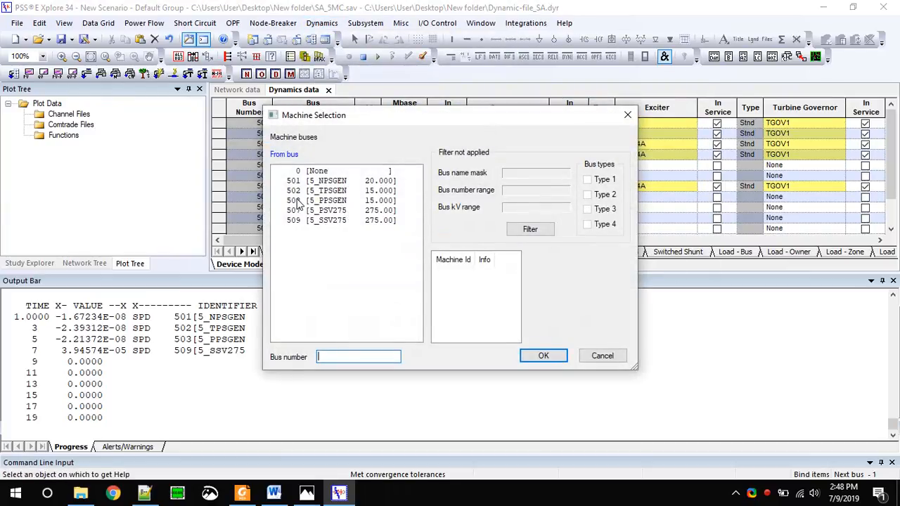
click(298, 202)
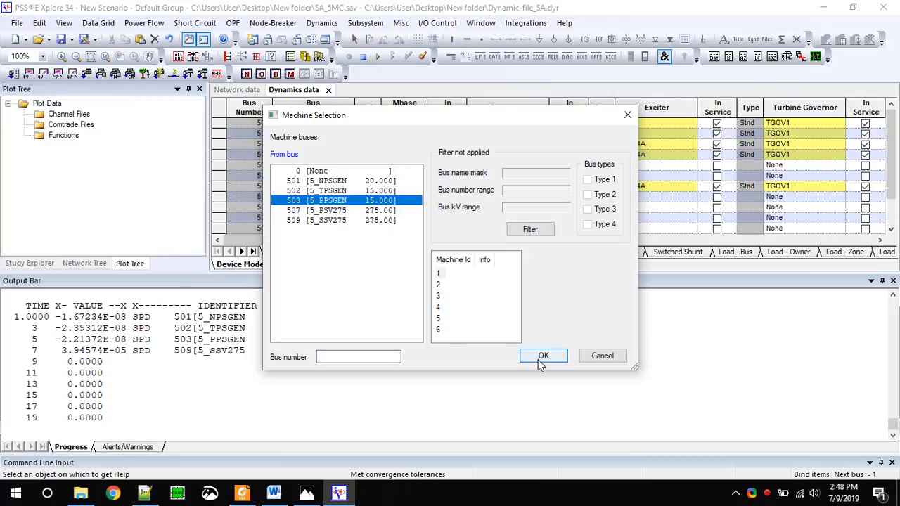
click(439, 273)
click(549, 357)
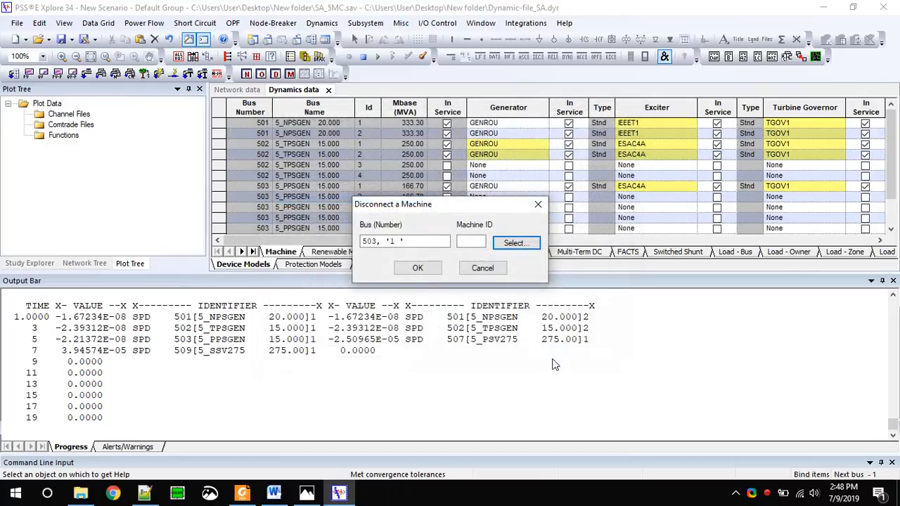
click(416, 266)
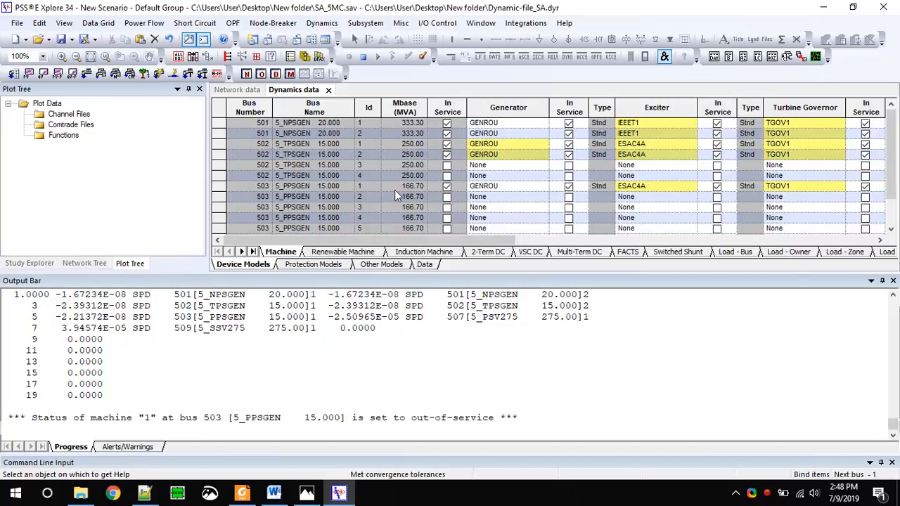
- Run the dynamic simulation on to 20 seconds, then stop recording the automation file
click(323, 23)
mouse_move(338, 36)
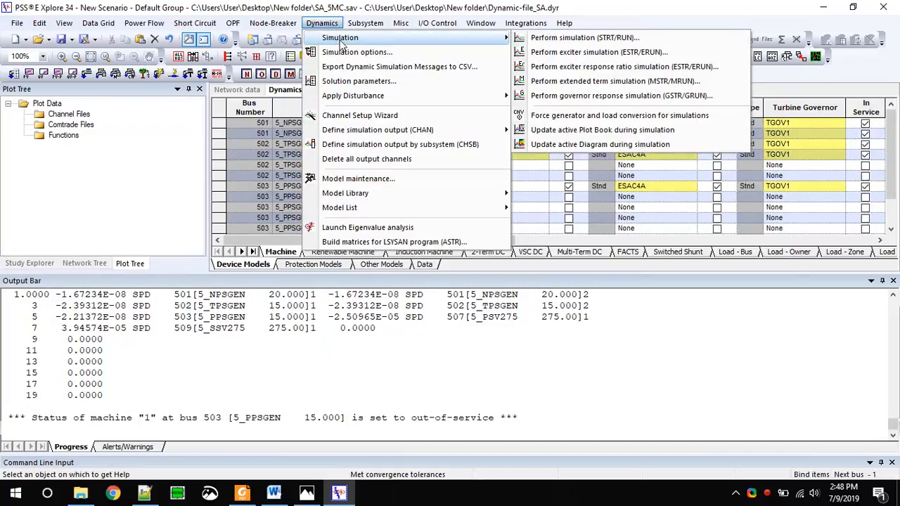
click(555, 35)
double_click(77, 115)
text(20)
click(75, 217)
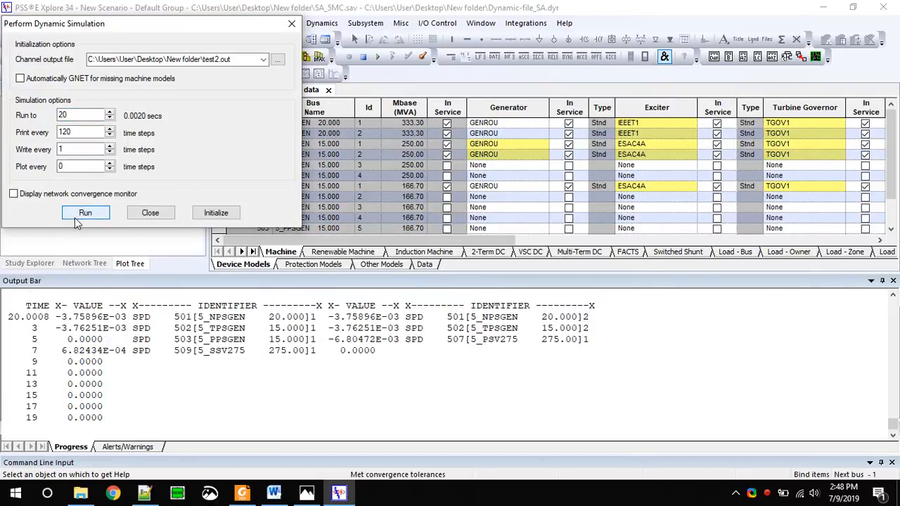
click(169, 214)
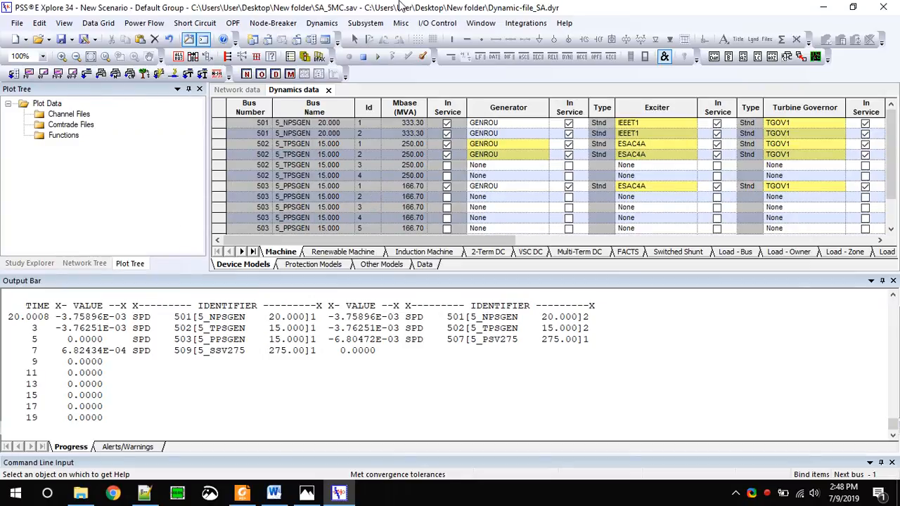
click(438, 23)
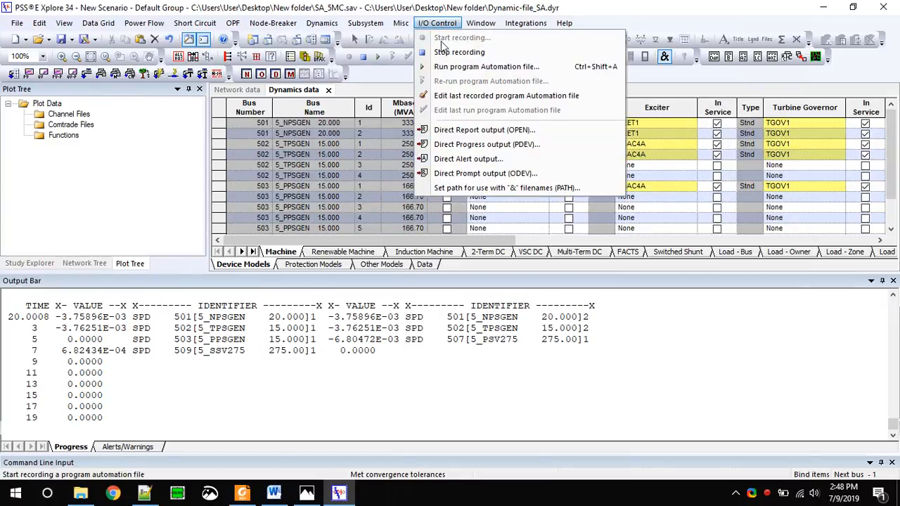
click(446, 51)
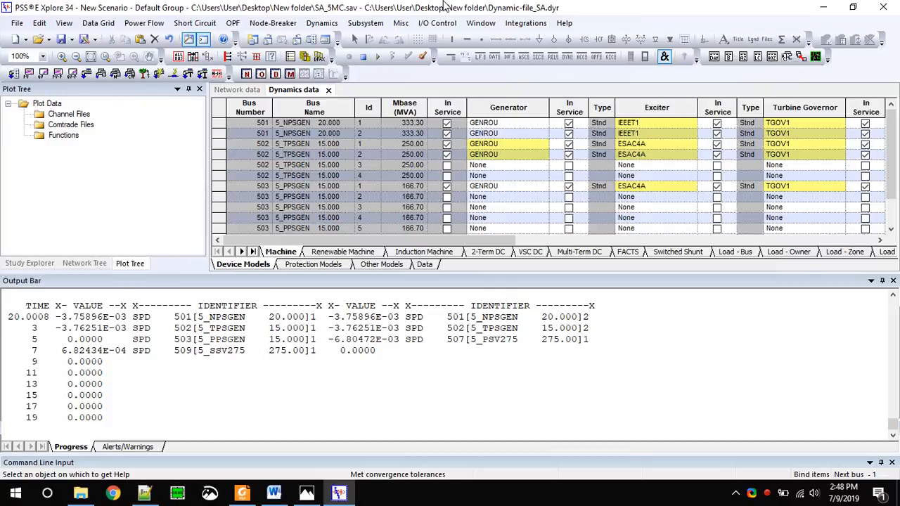
- Open the test2.out channel file from New folder and enlarge the plot area by shrinking the output bar
click(40, 41)
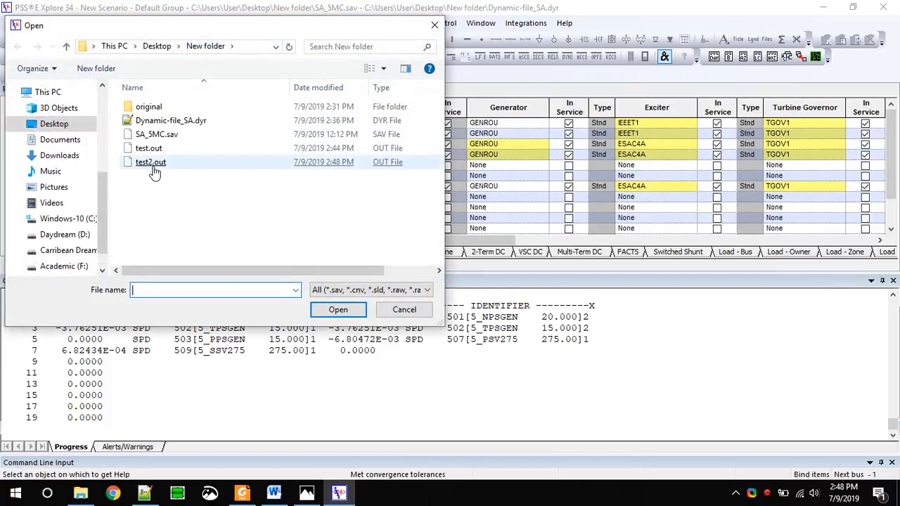
double_click(153, 165)
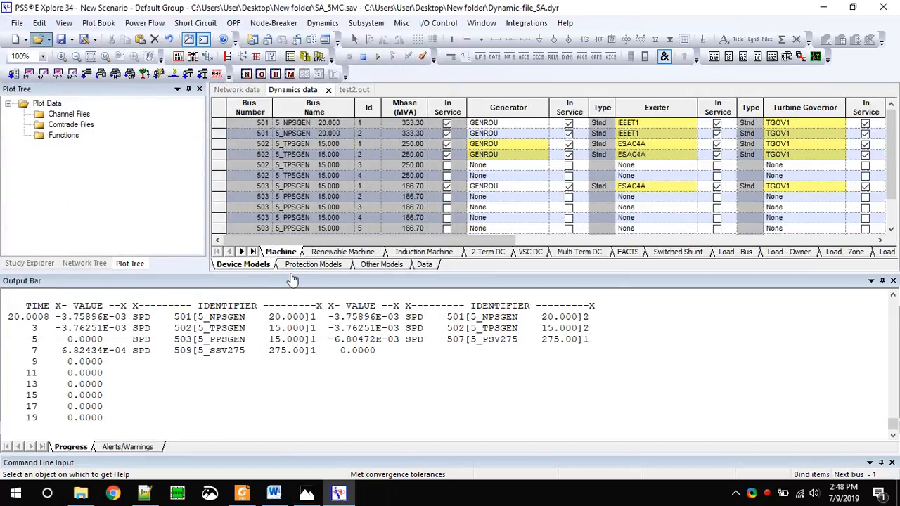
drag(290, 272, 294, 390)
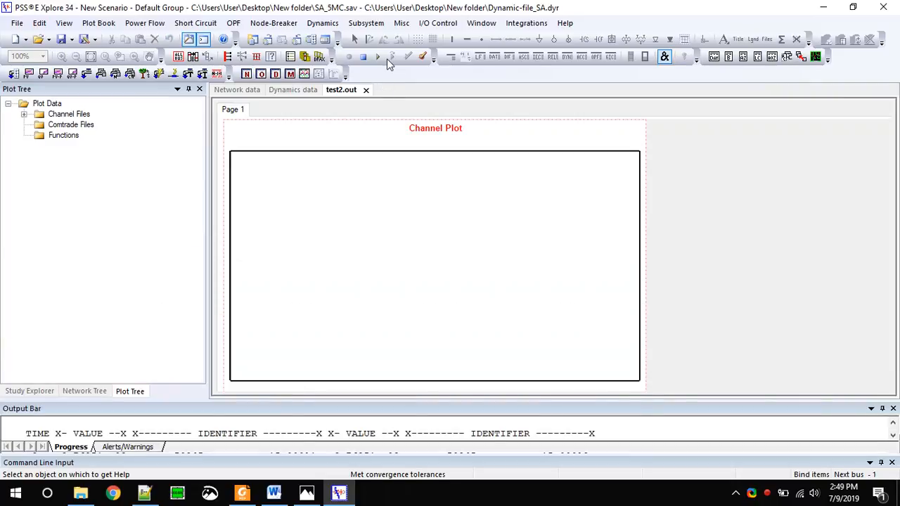
- Stop the automation recording and close PSS®E without saving changes to Dynamic-file_SA.dyr or SA_5MC.sav
click(438, 23)
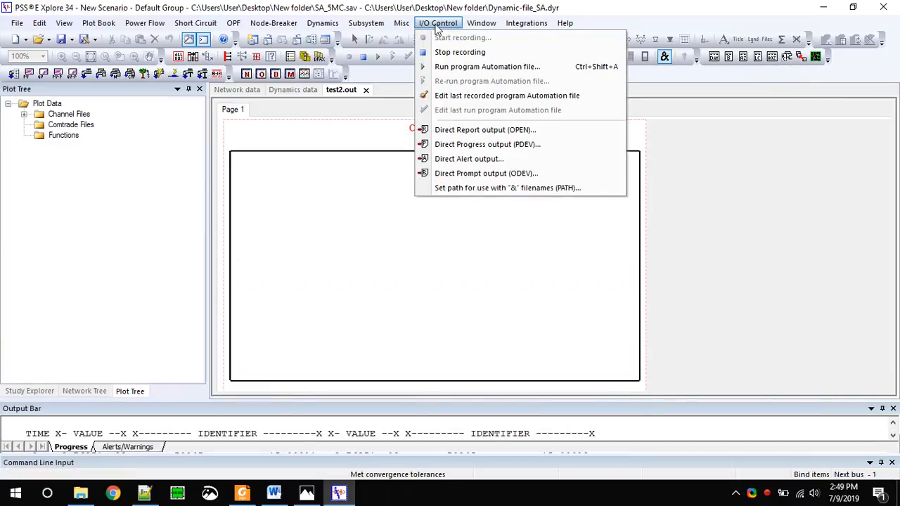
click(475, 54)
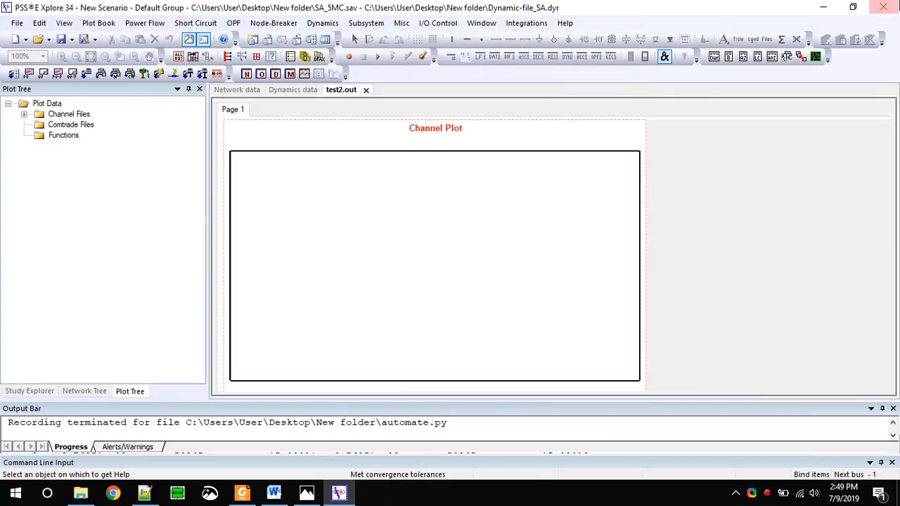
click(884, 7)
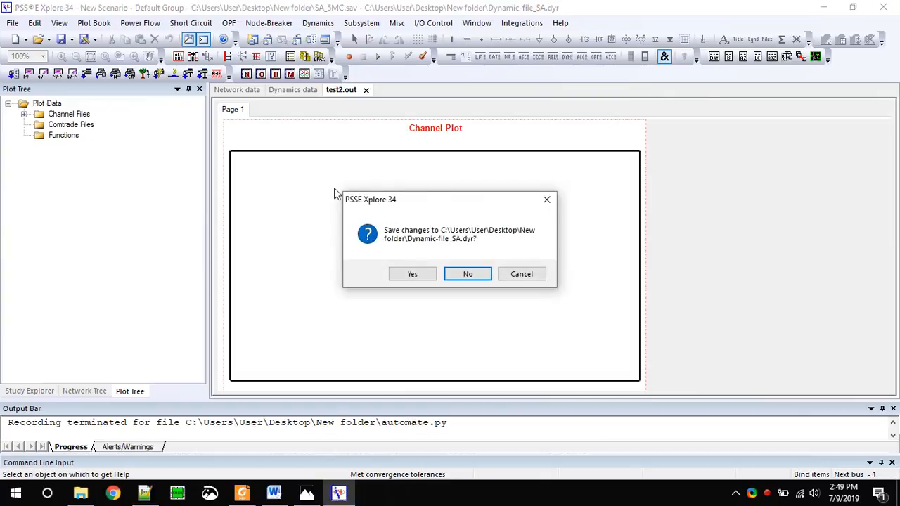
click(468, 274)
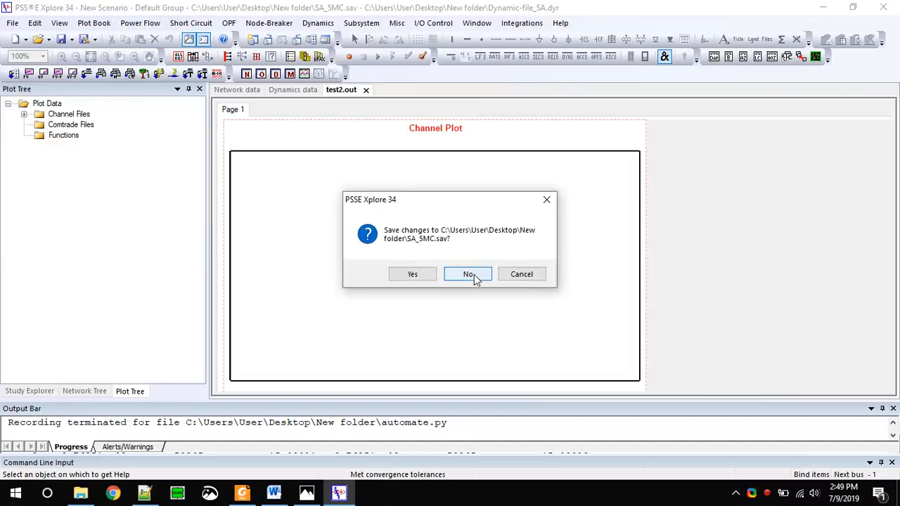
click(469, 274)
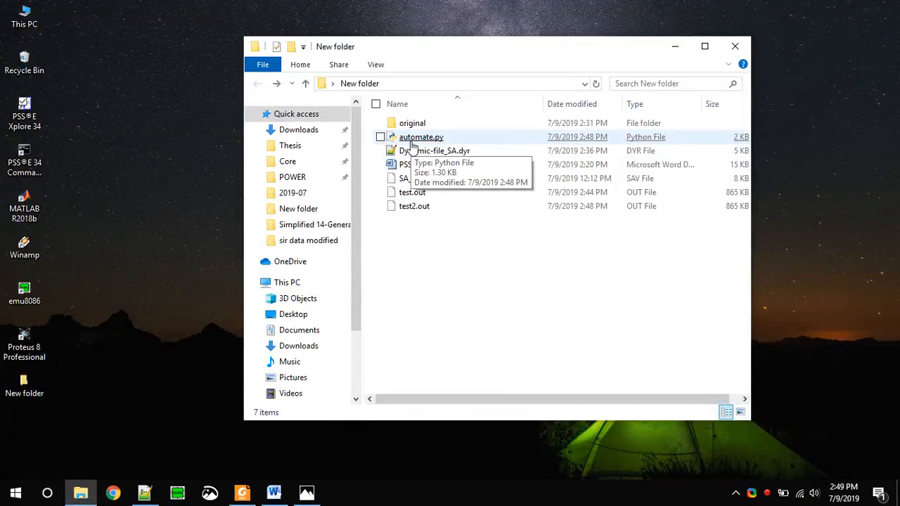
- Relaunch PSS®E Xplore 34 from the desktop and bring its empty workspace to the front
click(6, 115)
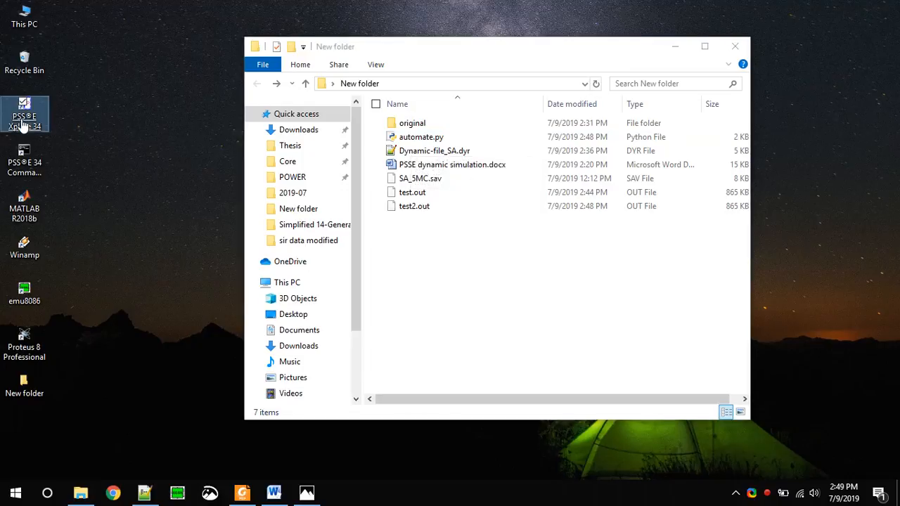
double_click(23, 124)
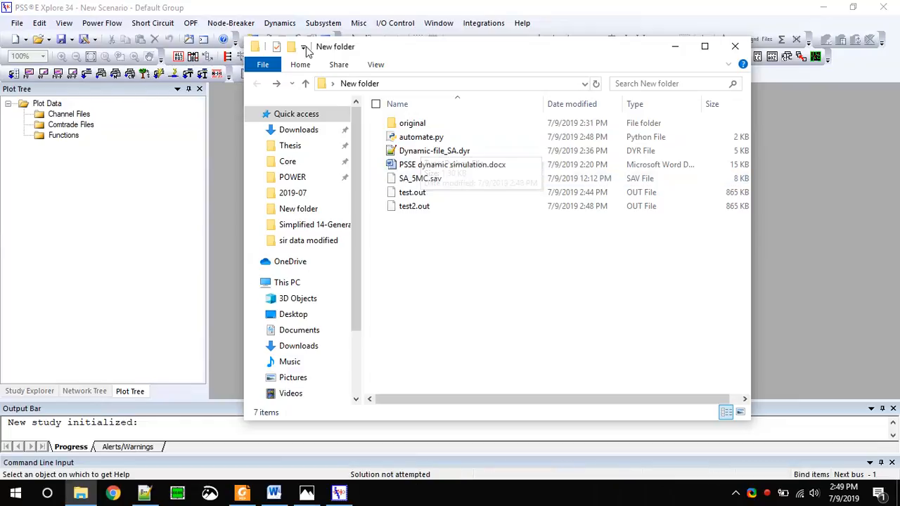
click(61, 44)
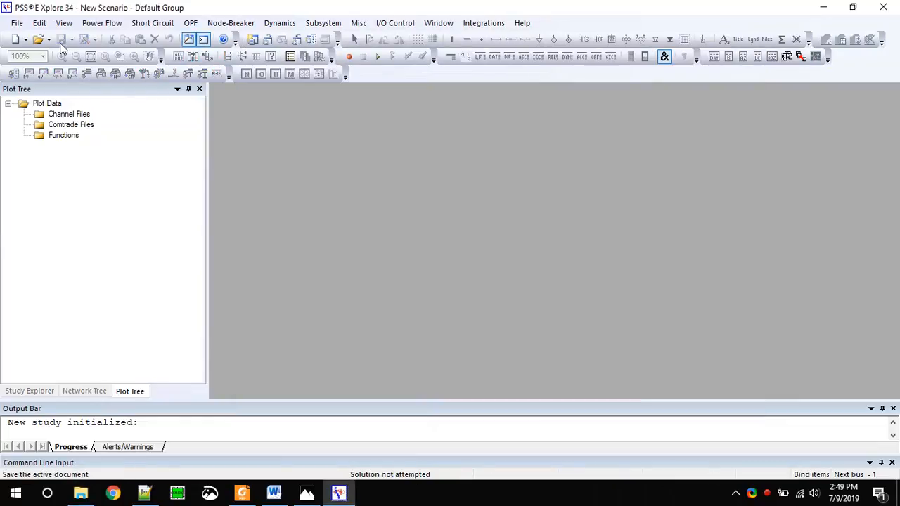
click(38, 39)
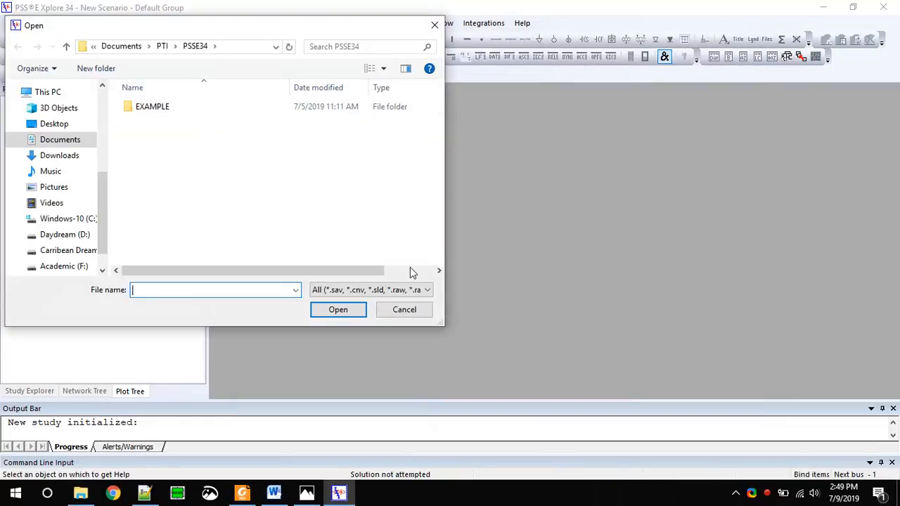
click(388, 291)
click(63, 130)
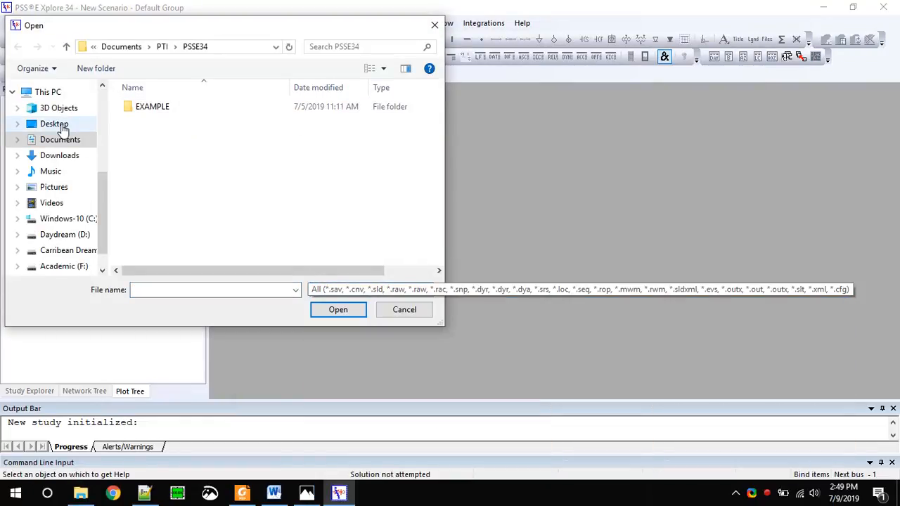
click(54, 124)
double_click(179, 109)
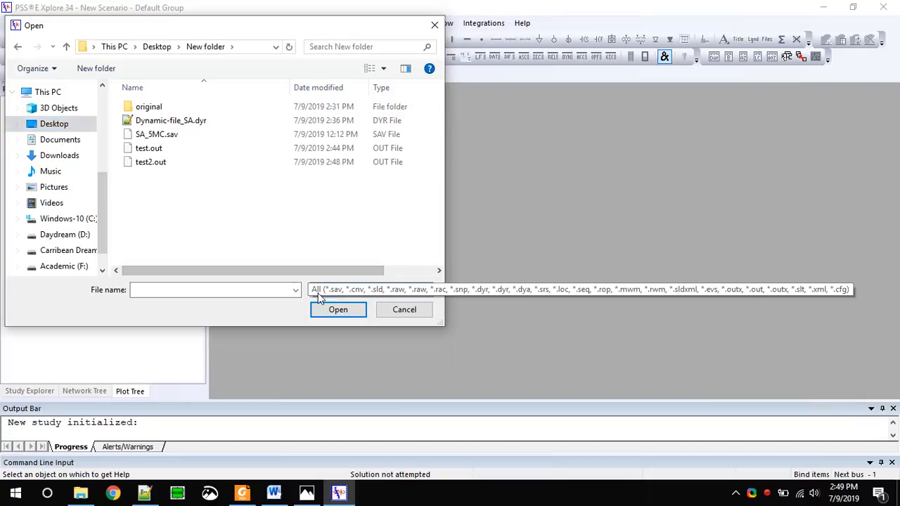
click(319, 291)
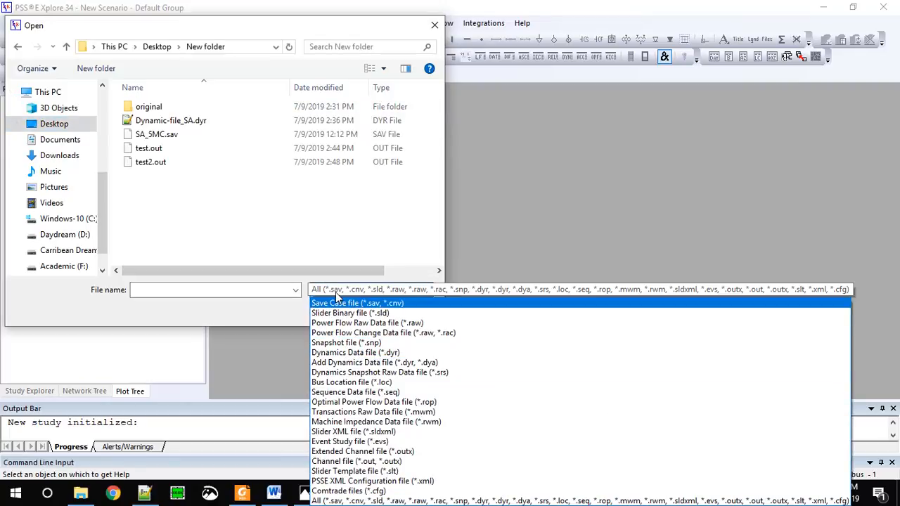
click(316, 501)
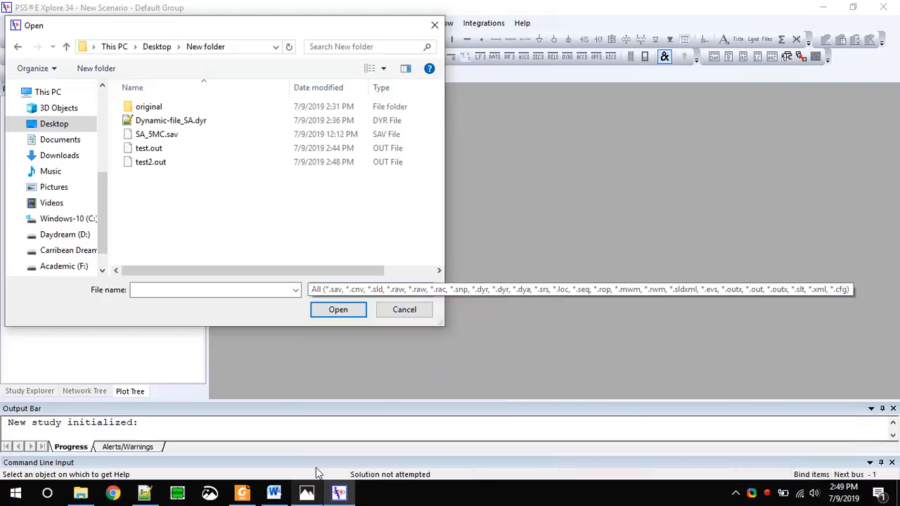
click(337, 292)
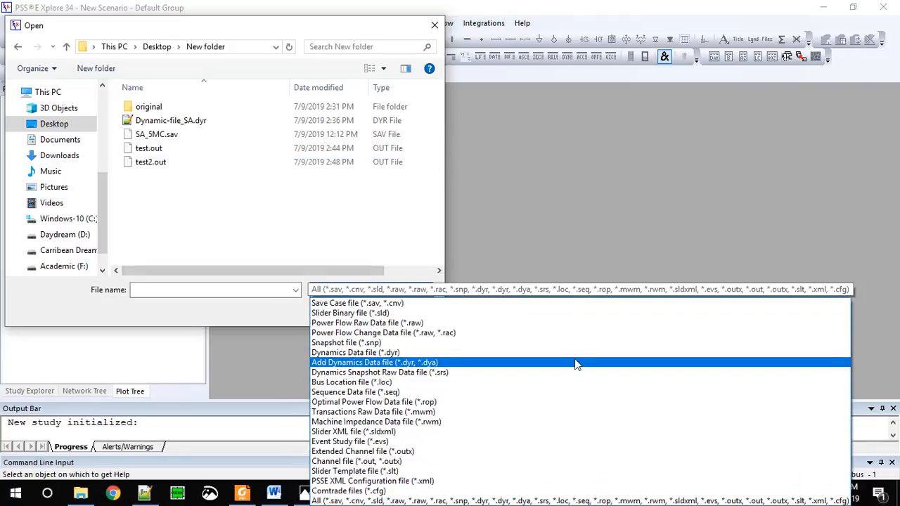
click(435, 24)
click(435, 25)
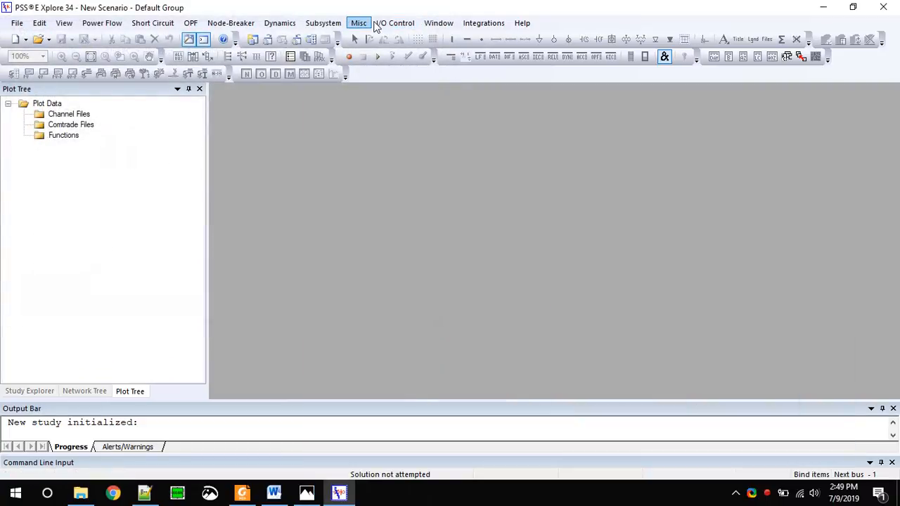
- Run the program automation file automate.py from New folder on the Desktop, with the file filter set to all types
click(378, 24)
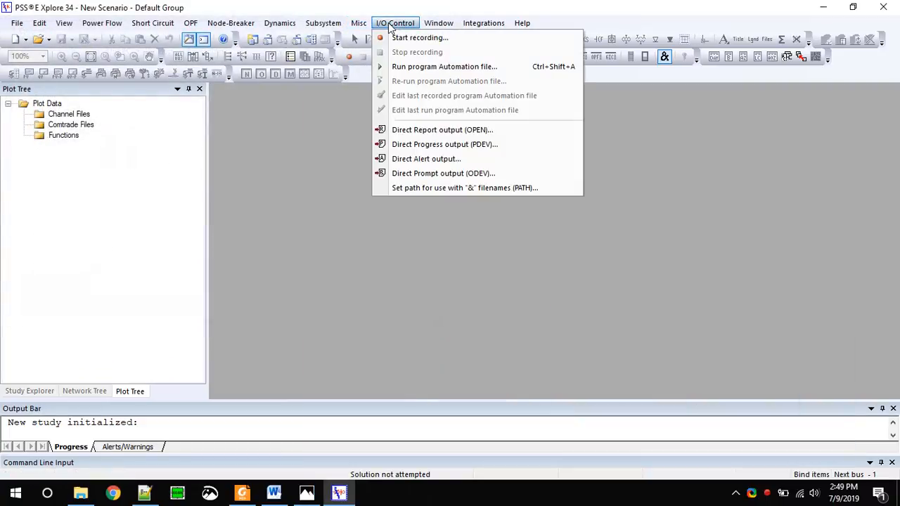
click(500, 70)
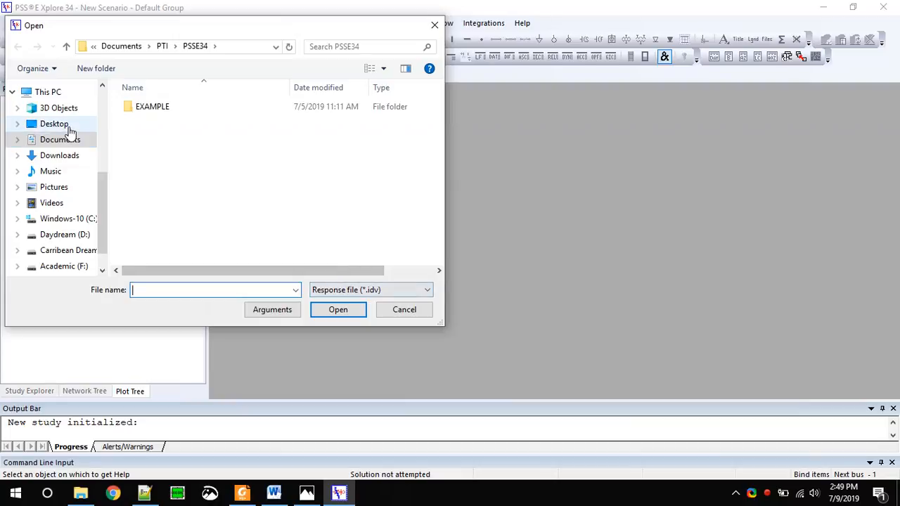
click(68, 127)
double_click(139, 125)
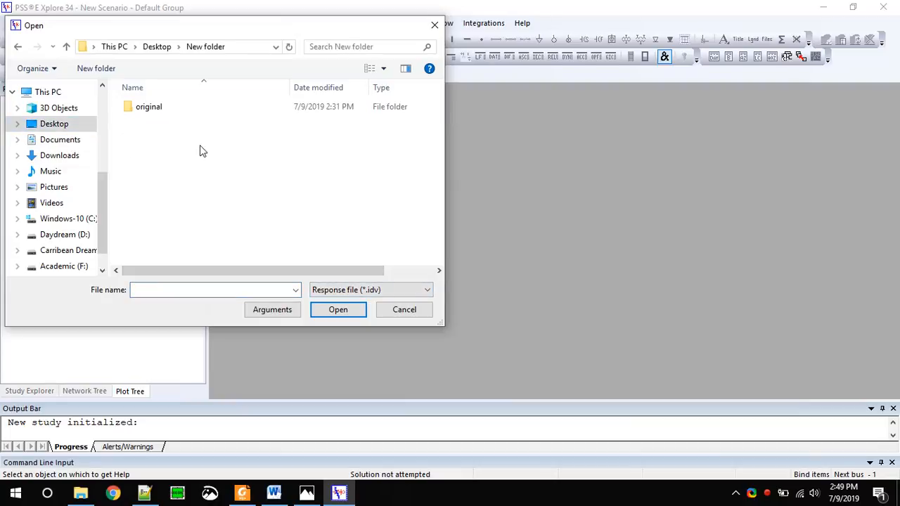
click(337, 291)
click(342, 354)
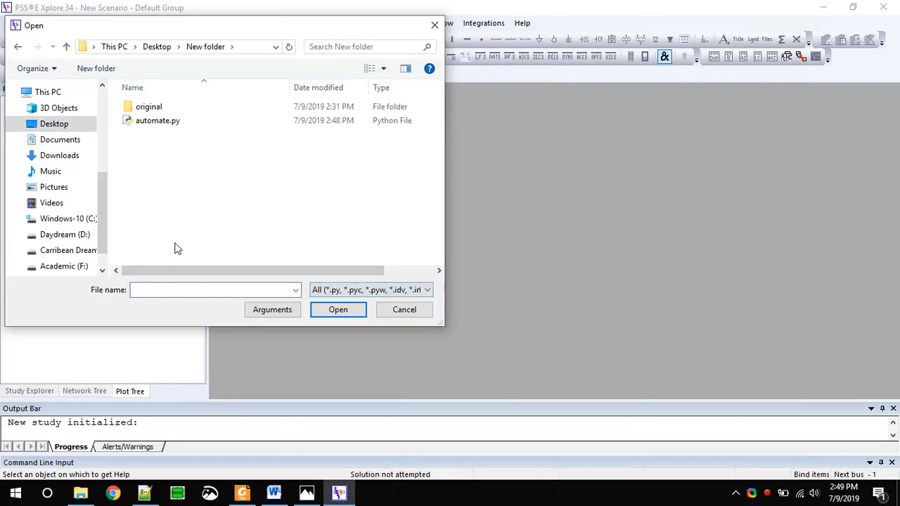
double_click(164, 120)
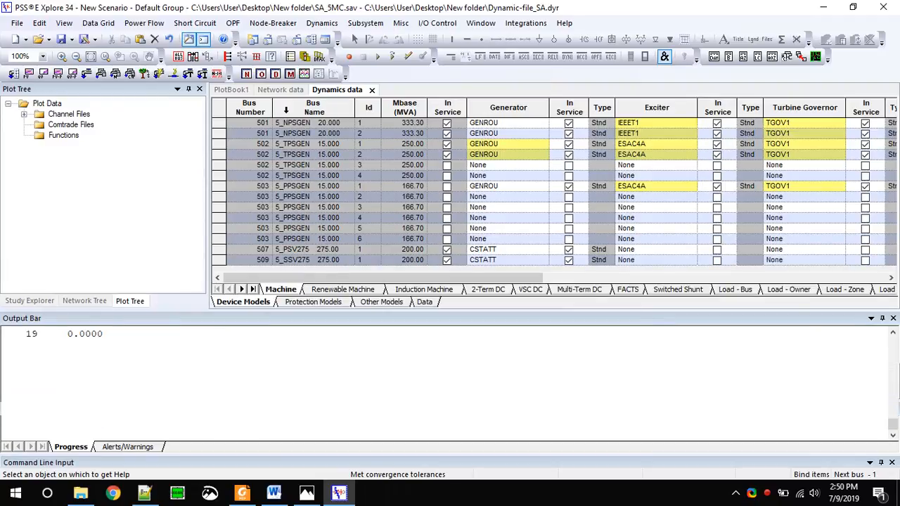
- Plot the test2 speed channel of bus 503 (5_PPSGEN) on page 1 of PlotBook1
click(235, 90)
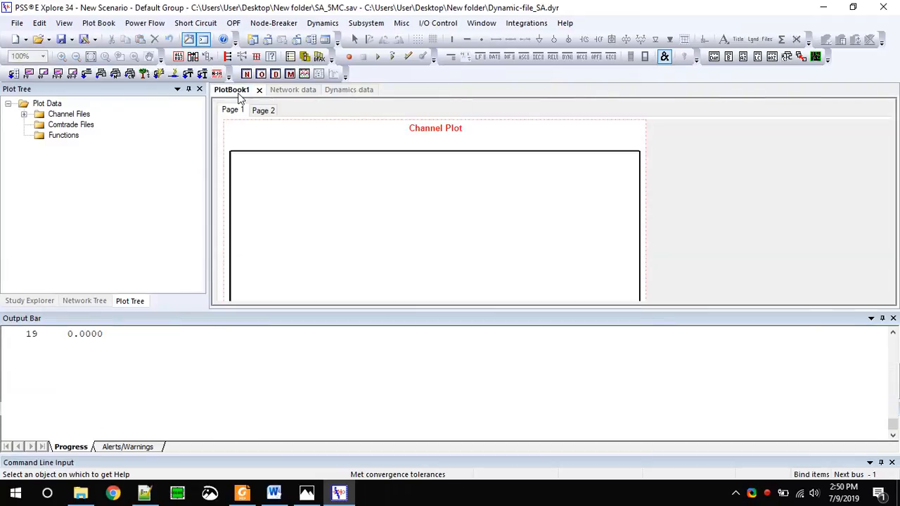
double_click(54, 115)
double_click(66, 126)
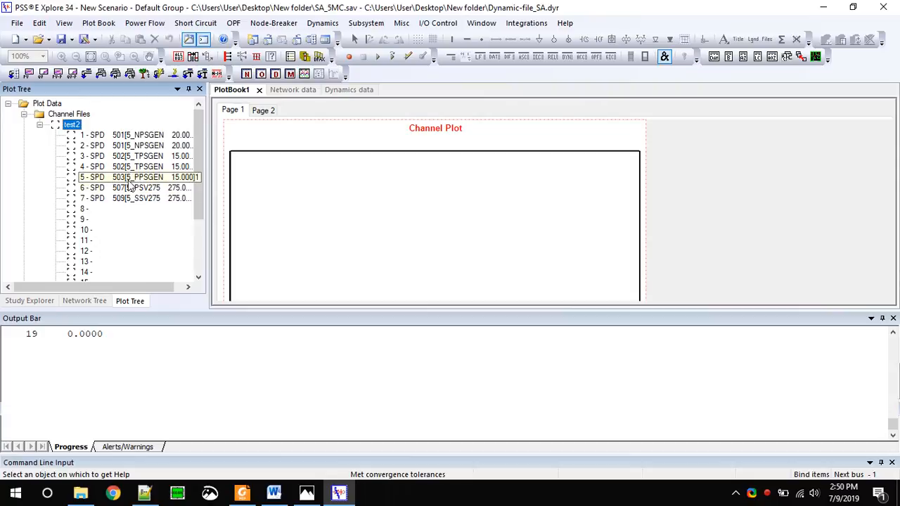
drag(125, 184, 499, 251)
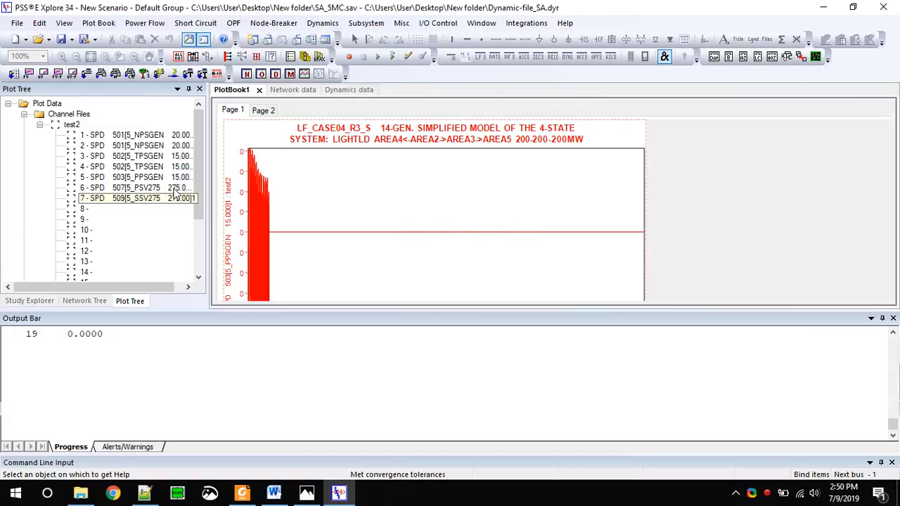
- Add speed channel 1 of bus 501 (5_NPSGEN) to the plot and enlarge the plot area by shrinking the output bar
click(133, 156)
drag(133, 135, 403, 203)
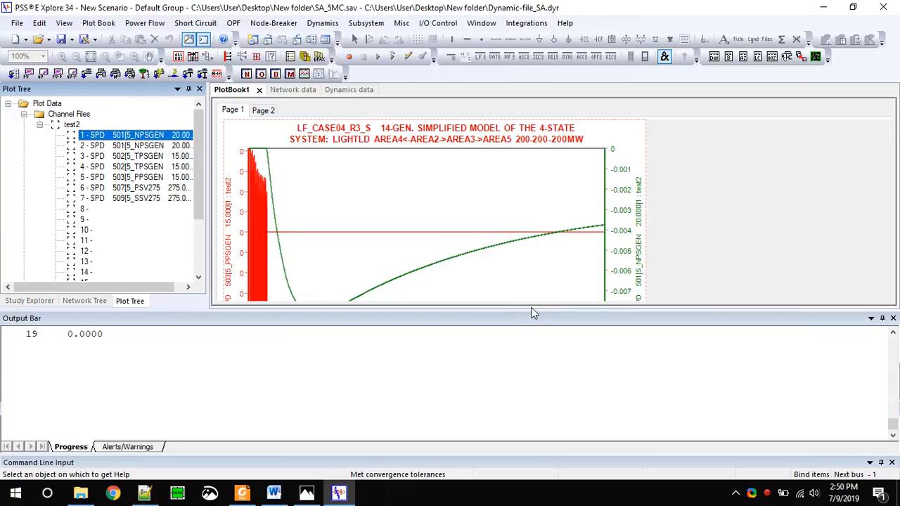
drag(532, 311, 536, 384)
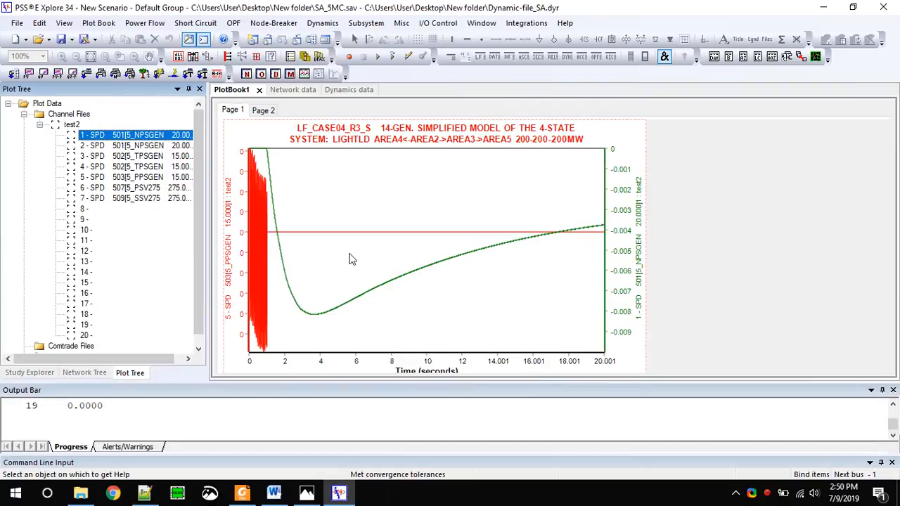